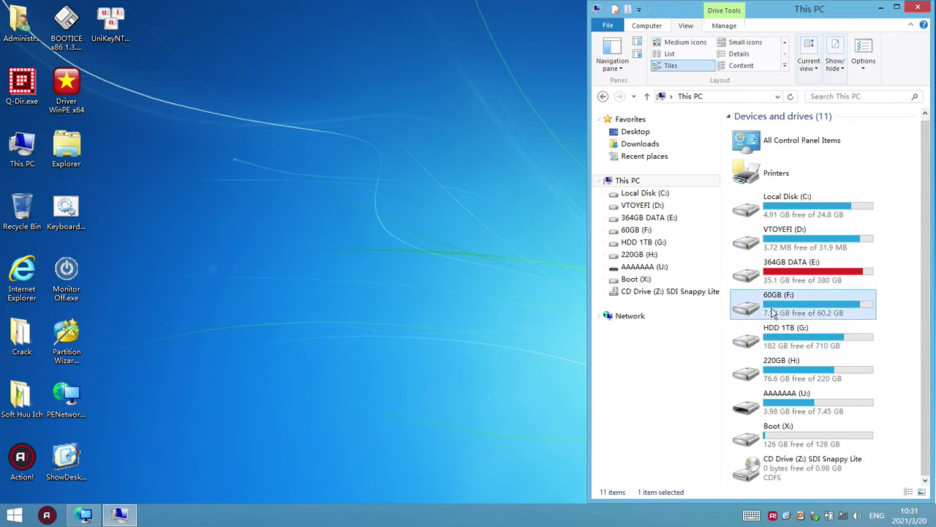
Step: Open the archive Everything- Full 1.4.1.935.x86.x64.zip from Local Disk (C:)
{"action": "left_click", "coordinate": [115, 229]}
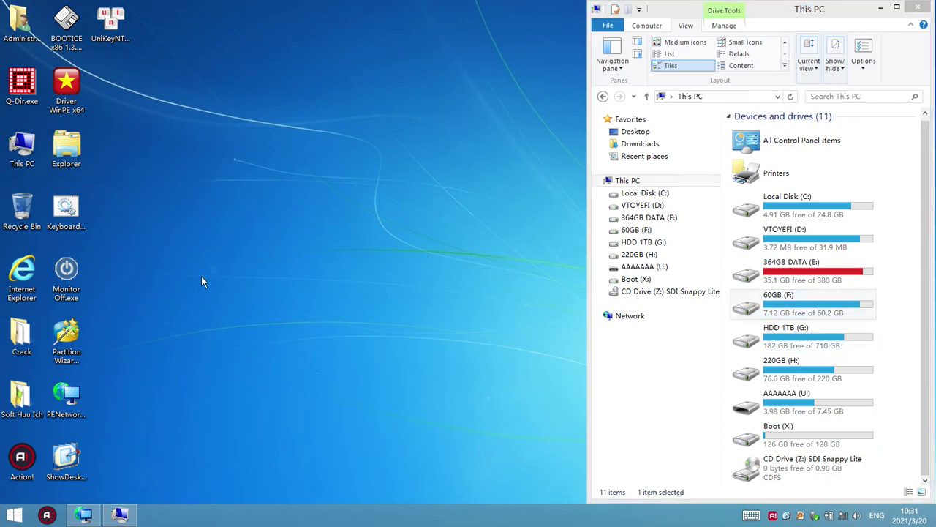
{"action": "double_click", "coordinate": [73, 150]}
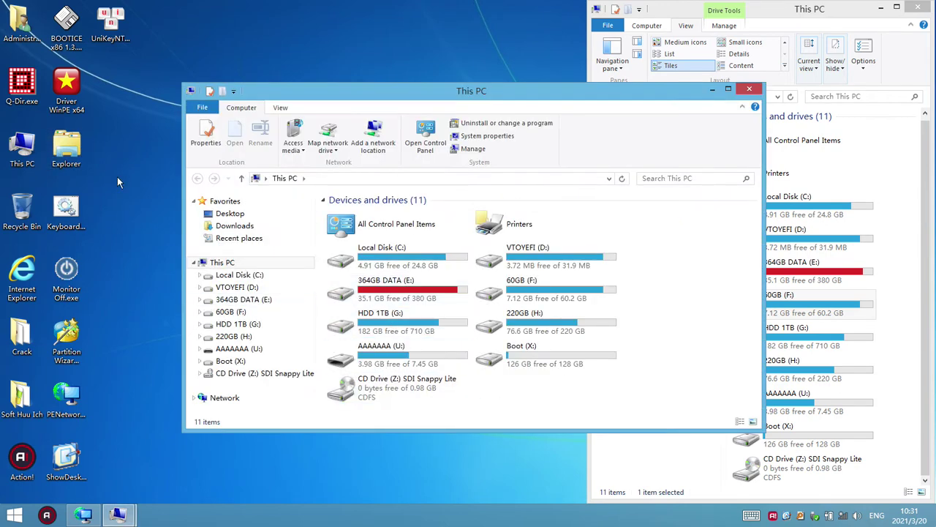
{"action": "left_click", "coordinate": [233, 276]}
{"action": "left_click", "coordinate": [365, 327]}
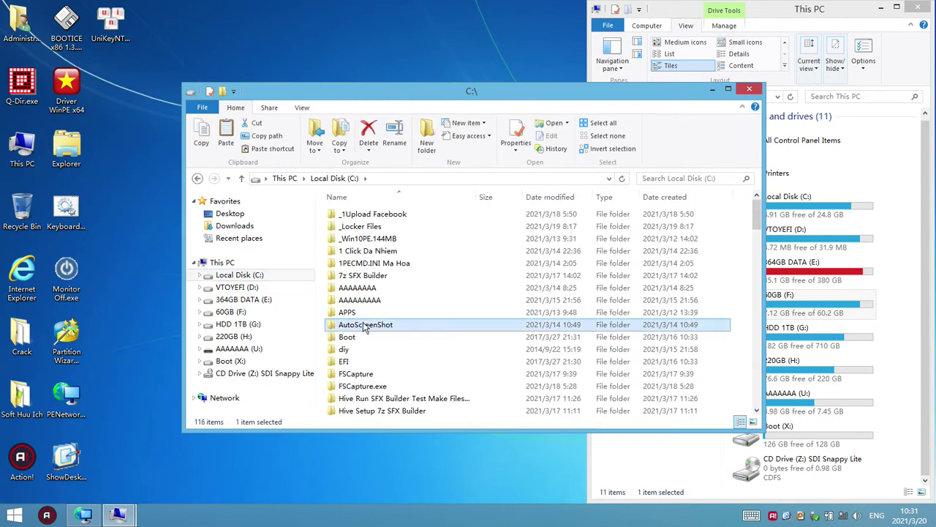
{"action": "key", "text": "e"}
{"action": "key", "text": "e"}
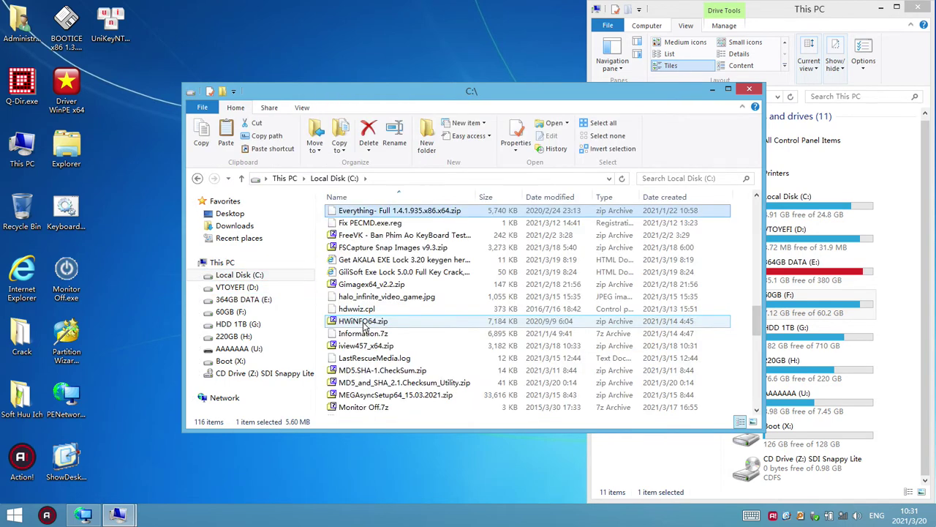
{"action": "double_click", "coordinate": [402, 213]}
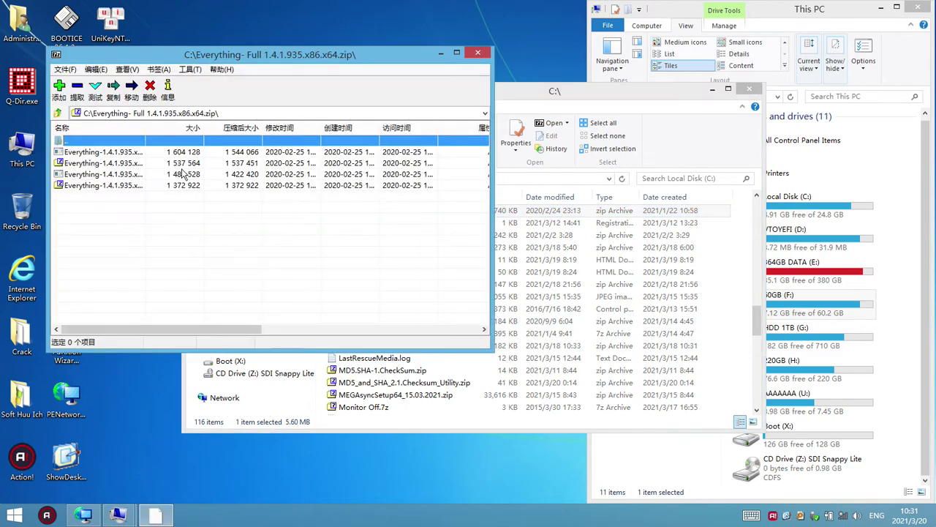
Step: Run the first Everything-1.4.1.935 installer in the archive and complete the setup in English with the default options
{"action": "double_click", "coordinate": [129, 153]}
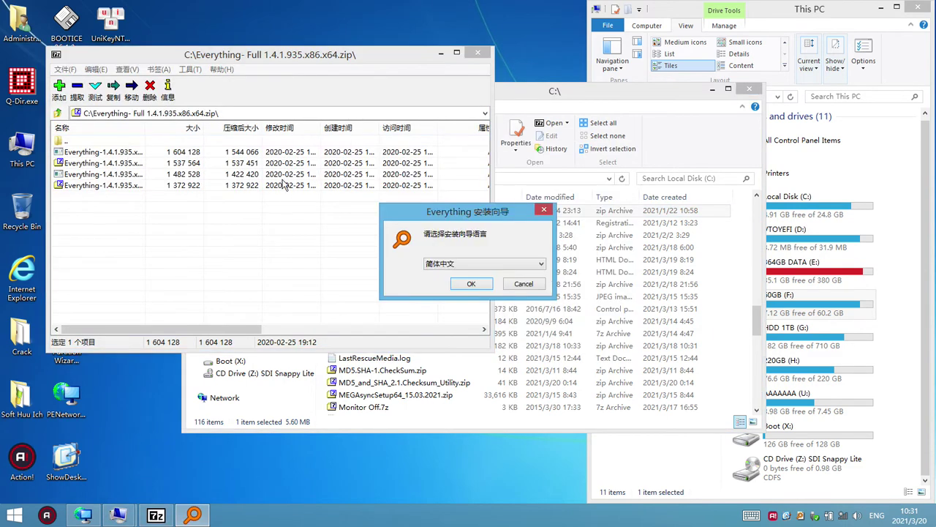
{"action": "left_click", "coordinate": [491, 265]}
{"action": "scroll", "coordinate": [494, 281], "scroll_direction": "up", "scroll_amount": 3}
{"action": "left_click", "coordinate": [442, 327]}
{"action": "left_click", "coordinate": [472, 286]}
{"action": "left_click", "coordinate": [533, 349]}
{"action": "left_click", "coordinate": [535, 350]}
{"action": "left_click", "coordinate": [535, 350]}
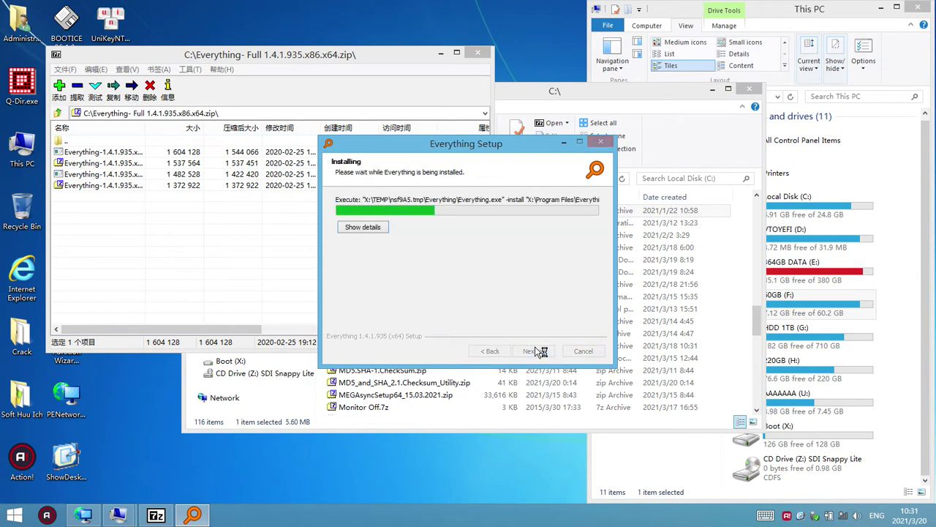
{"action": "left_click", "coordinate": [534, 350]}
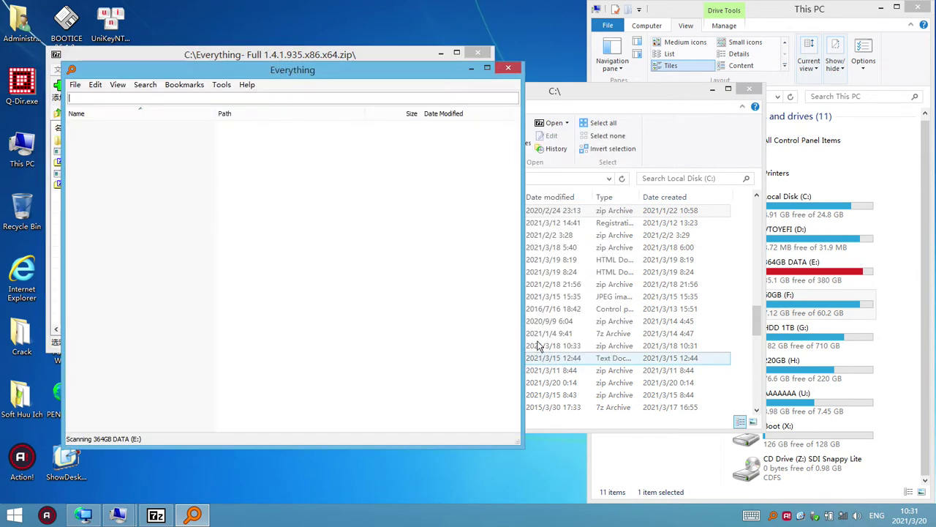
Step: Close the archive, search for .exe in a maximised Everything window, and sort the results by size with the largest first
{"action": "left_click", "coordinate": [478, 51]}
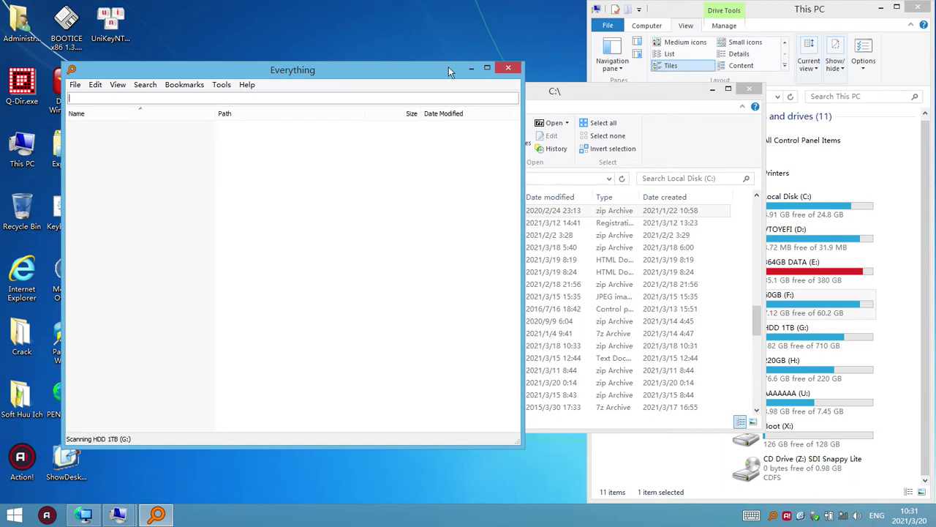
{"action": "left_click", "coordinate": [486, 69]}
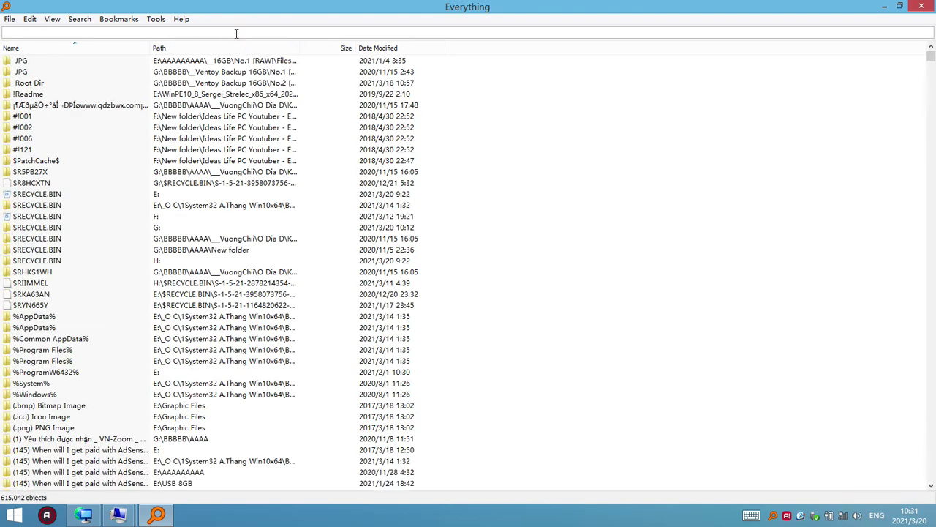
{"action": "type", "text": "e"}
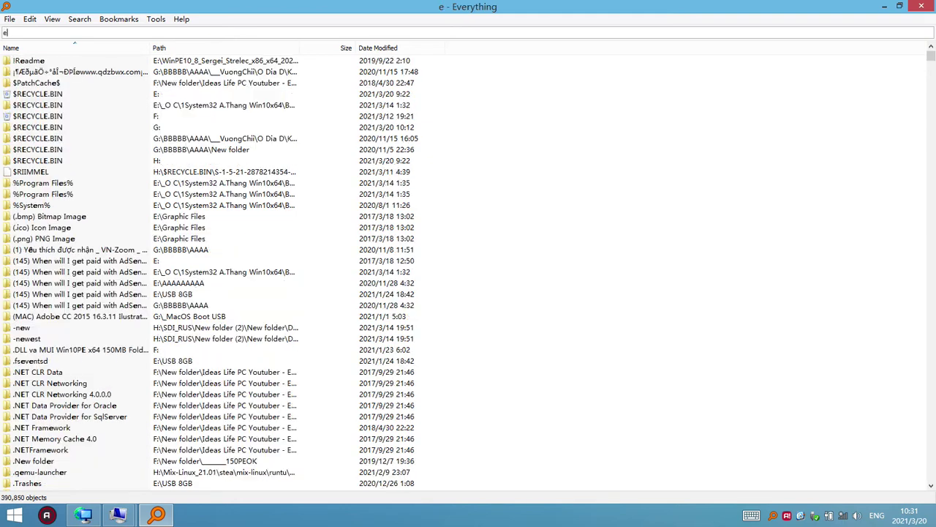
{"action": "key", "text": "BackSpace"}
{"action": "type", "text": ".exe"}
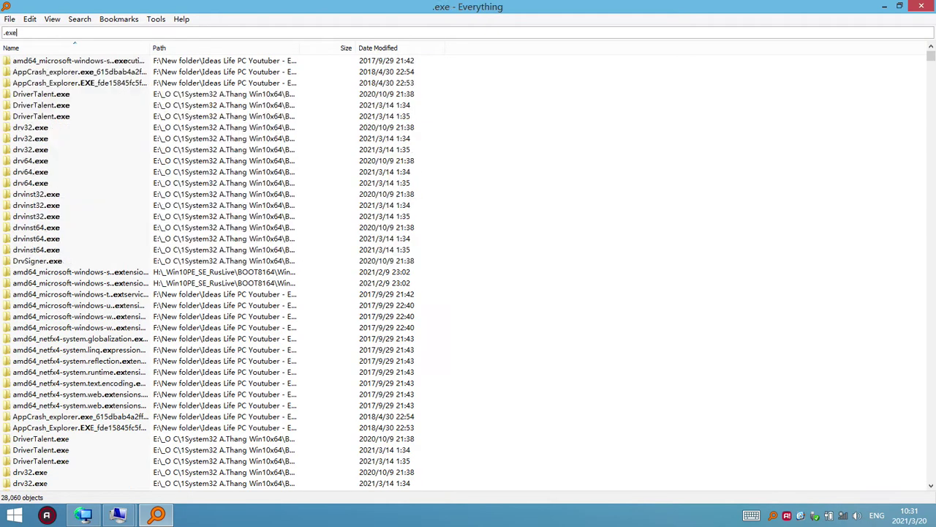
{"action": "left_click", "coordinate": [320, 49]}
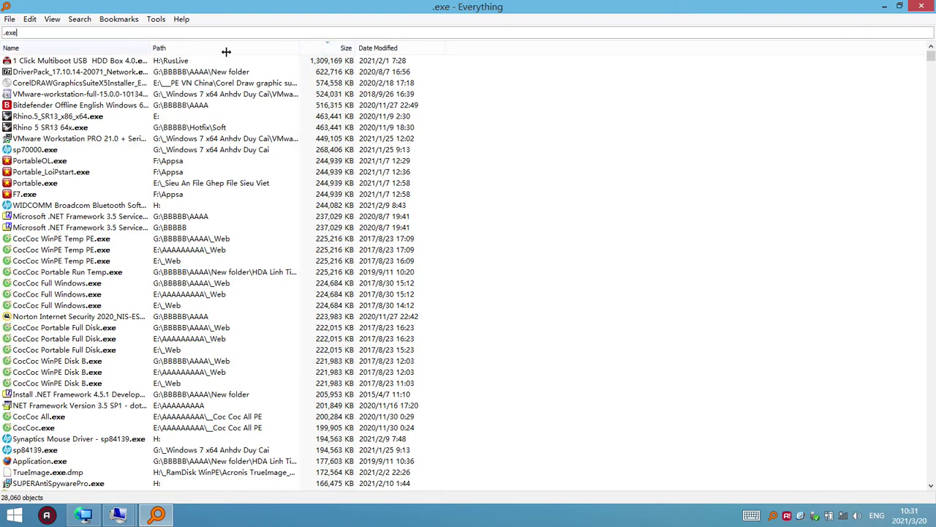
{"action": "double_click", "coordinate": [306, 53]}
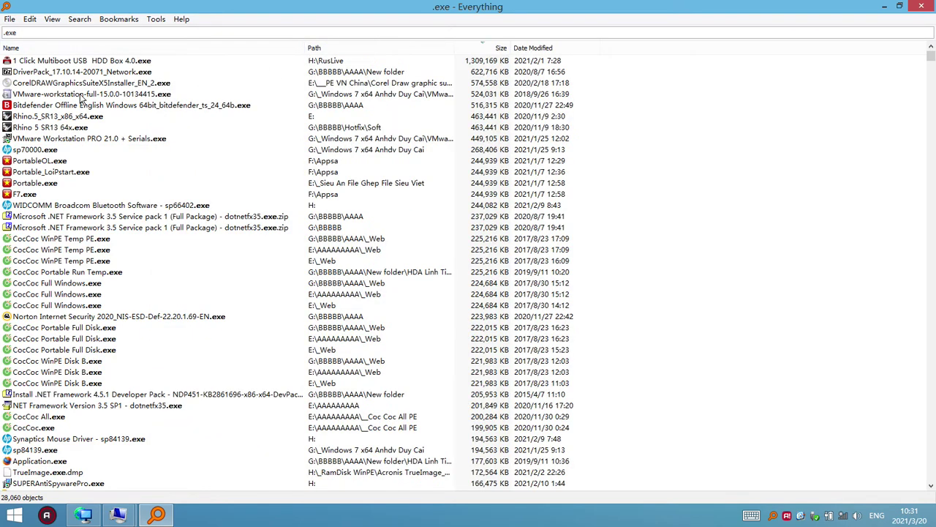
Step: Select all search results from 1 Click Multiboot USB HDD Box 4.0.exe down to Q-Dir5.94.exe
{"action": "left_click", "coordinate": [88, 95]}
{"action": "scroll", "coordinate": [147, 223], "scroll_direction": "down", "scroll_amount": 20}
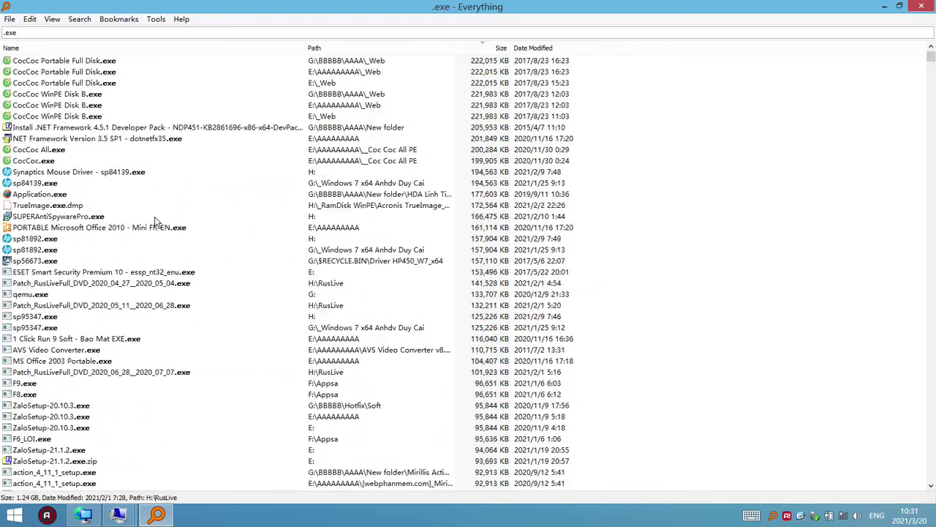
{"action": "scroll", "coordinate": [134, 249], "scroll_direction": "down", "scroll_amount": 20}
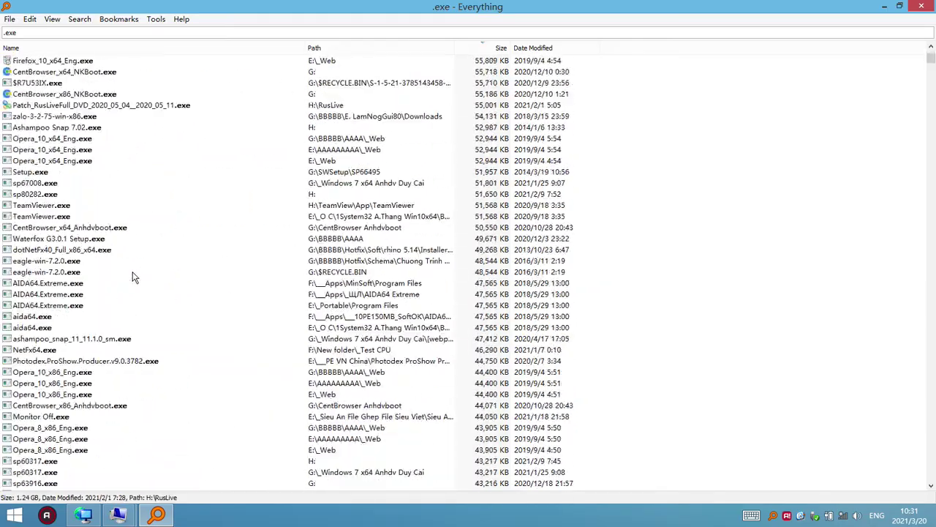
{"action": "left_click_drag", "start_coordinate": [929, 65], "coordinate": [931, 112]}
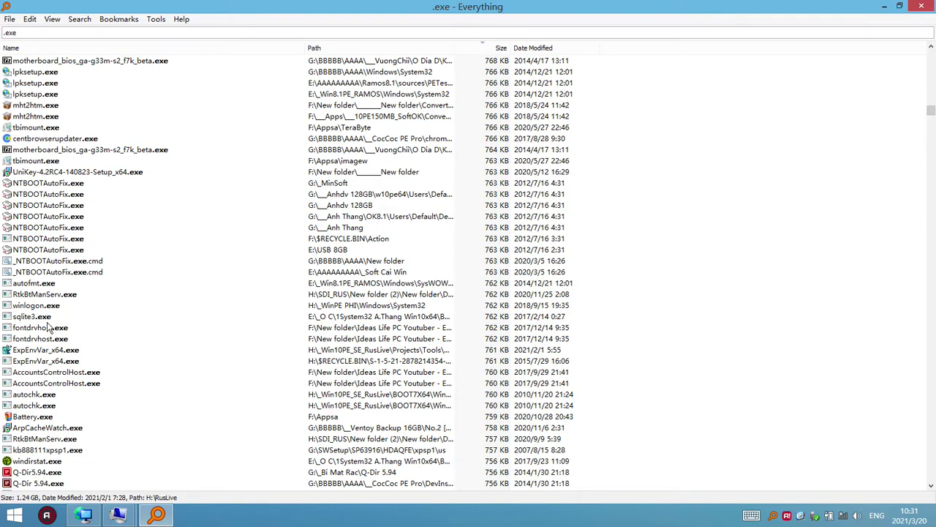
{"action": "key", "text": "ctrl+a"}
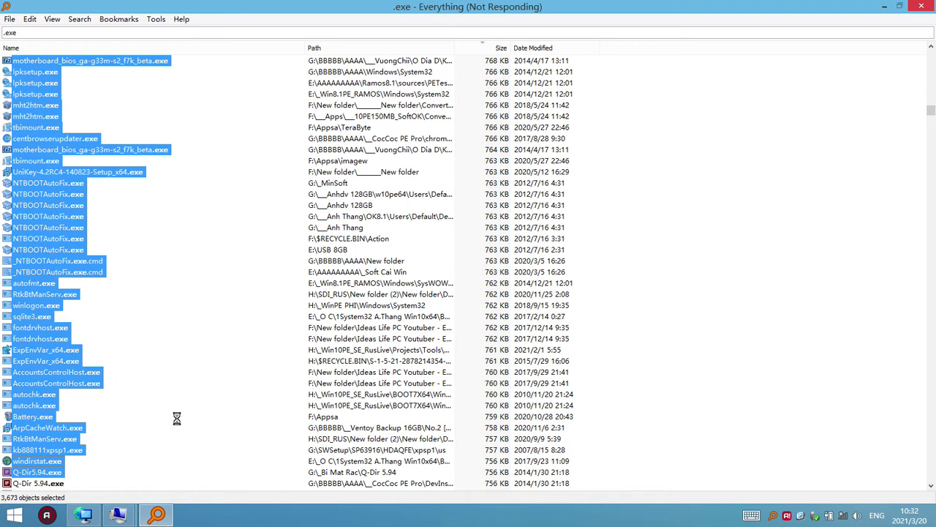
Step: Switch to File Explorer and open the folder SDI_1.19.3_R1903 - Driver All Windows on the 364GB DATA (E:) drive
{"action": "left_click", "coordinate": [118, 514]}
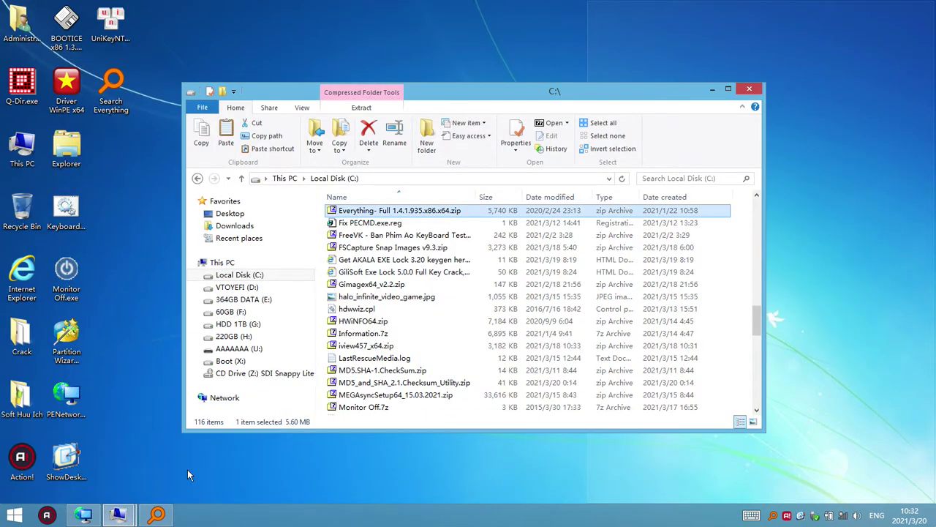
{"action": "left_click", "coordinate": [187, 469]}
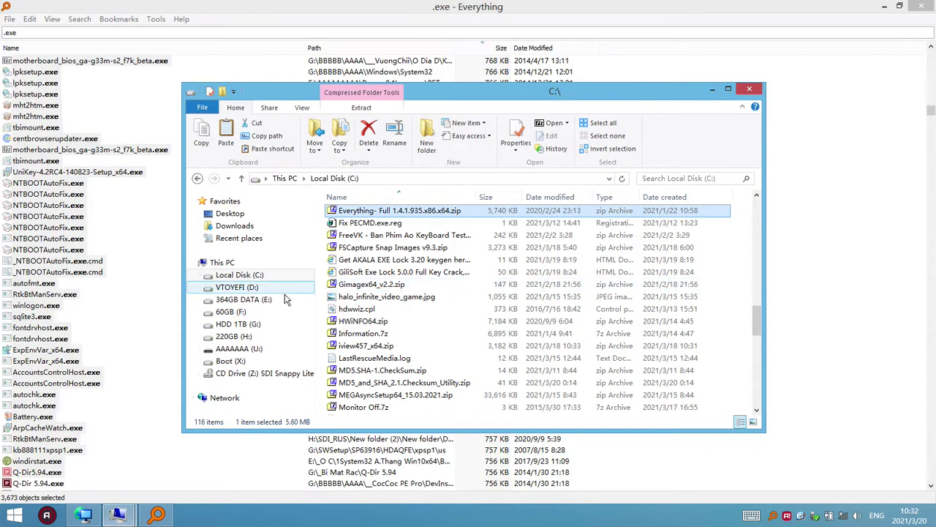
{"action": "left_click", "coordinate": [257, 302]}
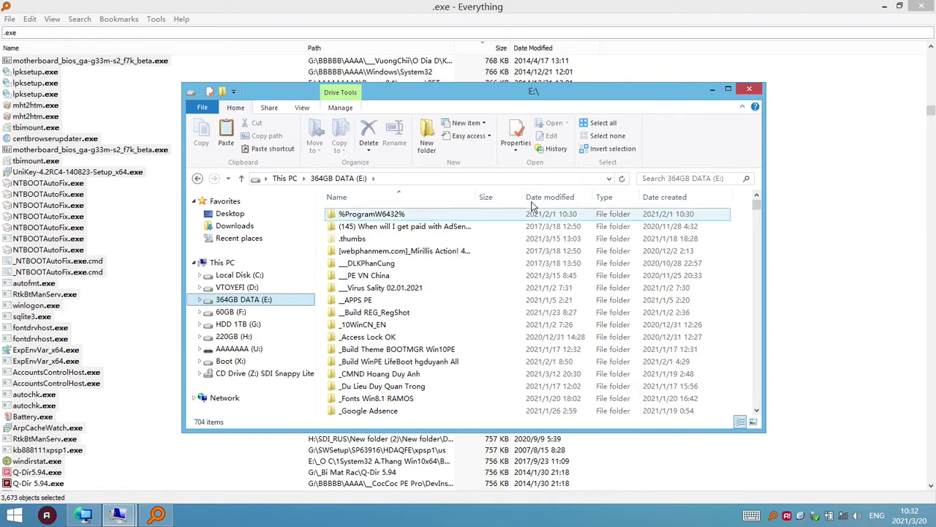
{"action": "left_click", "coordinate": [393, 364]}
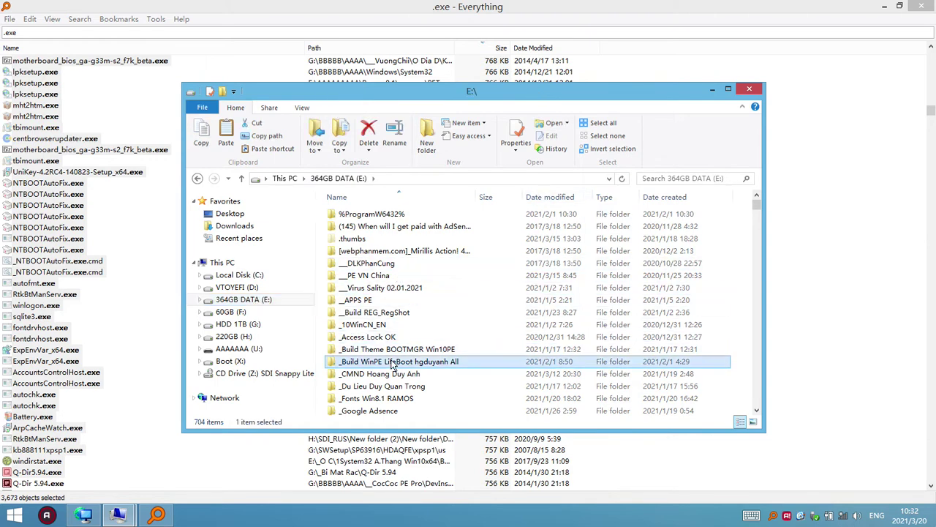
{"action": "key", "text": "s"}
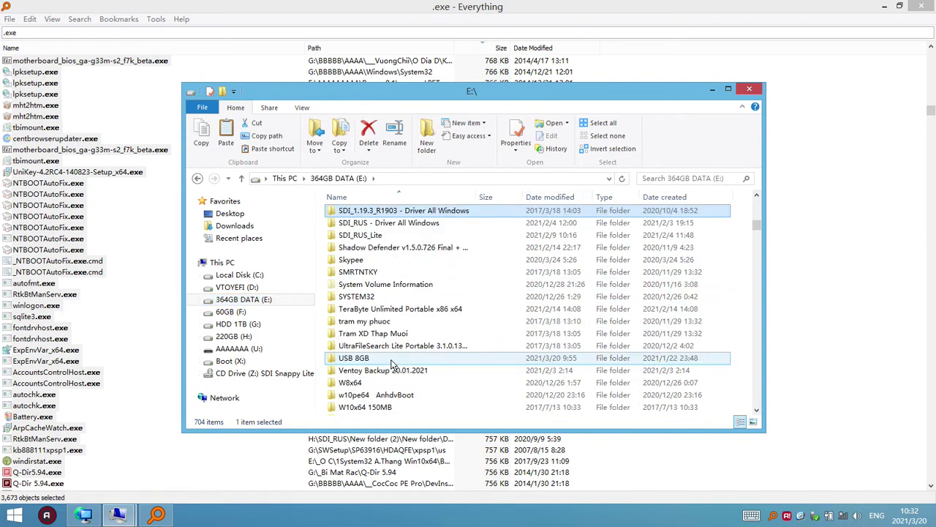
{"action": "double_click", "coordinate": [417, 212]}
{"action": "left_click", "coordinate": [339, 178]}
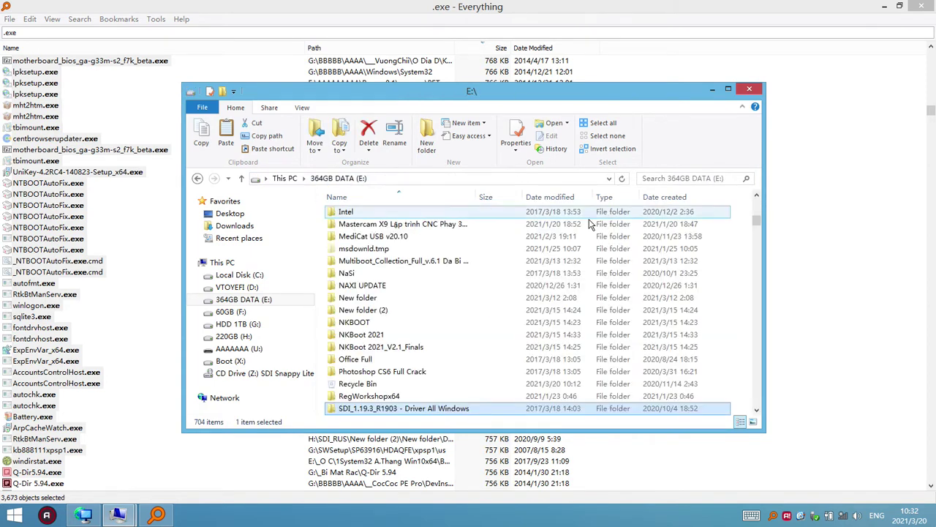
{"action": "scroll", "coordinate": [671, 406], "scroll_direction": "down", "scroll_amount": 2}
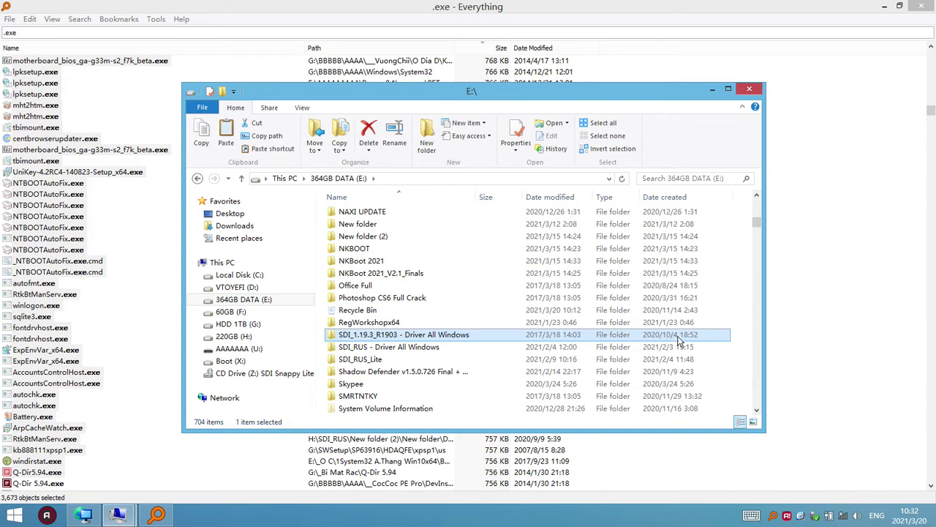
{"action": "double_click", "coordinate": [382, 337]}
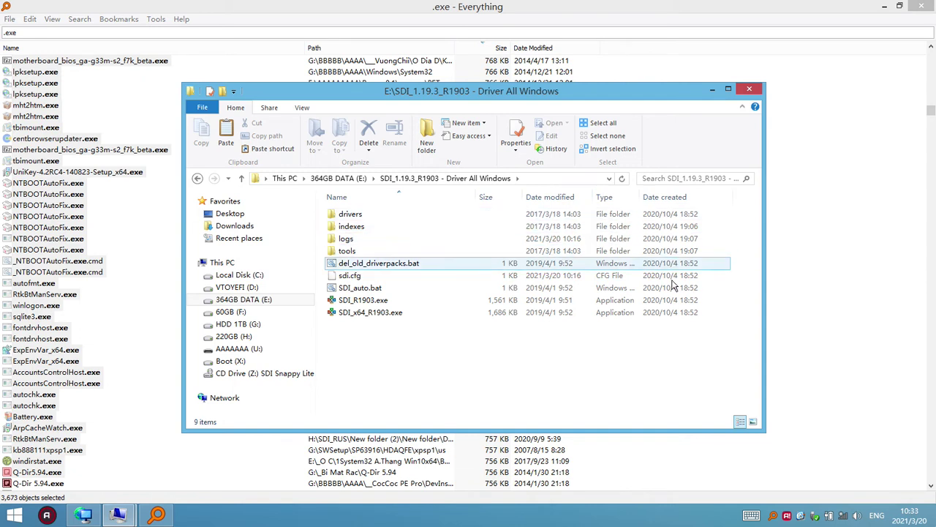
Step: Examine the creation dates of SDI_auto.bat, SDI_R1903.exe and SDI_x64_R1903.exe
{"action": "left_click", "coordinate": [673, 302]}
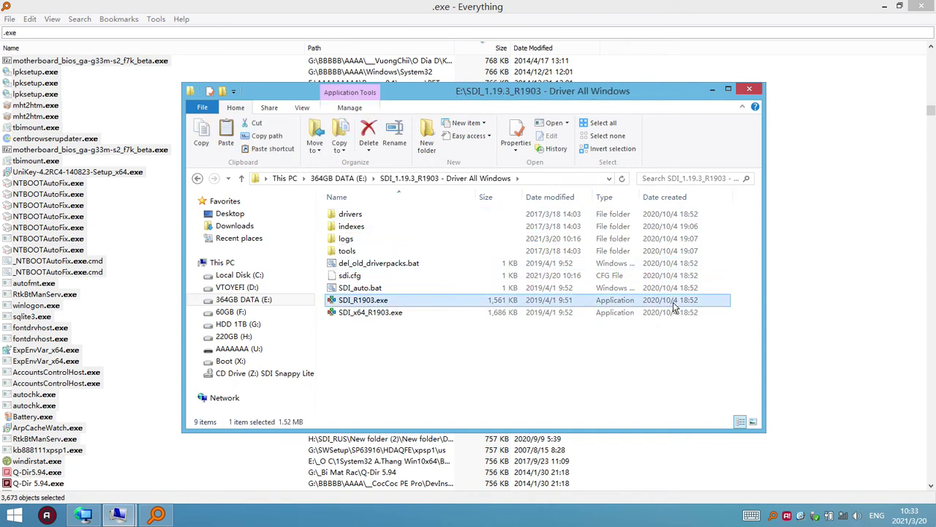
{"action": "left_click", "coordinate": [674, 291]}
{"action": "left_click", "coordinate": [676, 312]}
{"action": "left_click", "coordinate": [680, 300]}
{"action": "left_click", "coordinate": [679, 288]}
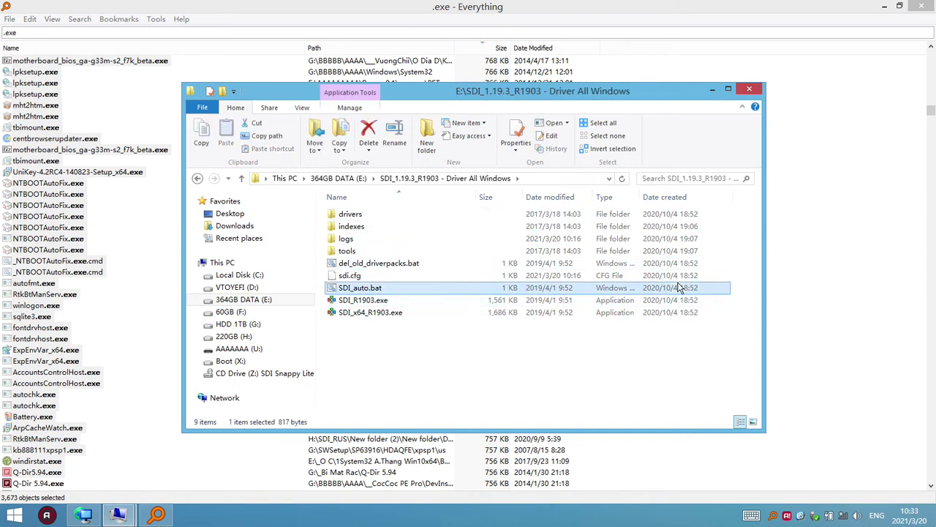
Step: Launch SDI_x64_R1903.exe to check that Snappy Driver Installer runs, and minimise its window
{"action": "left_click", "coordinate": [381, 316]}
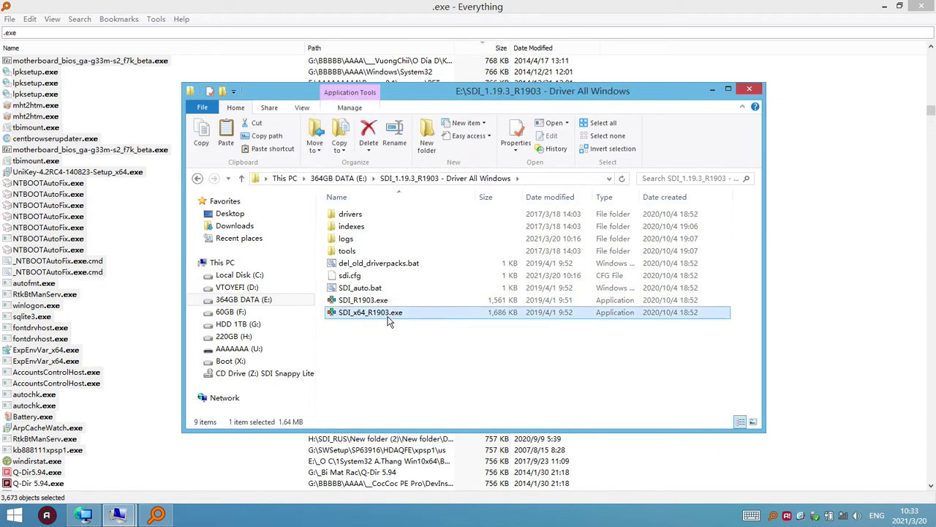
{"action": "double_click", "coordinate": [392, 316]}
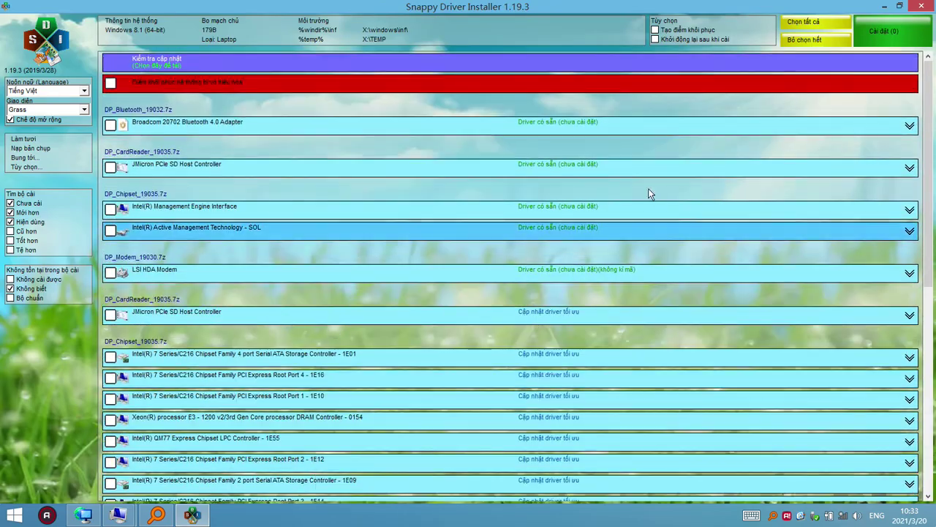
{"action": "left_click", "coordinate": [885, 6]}
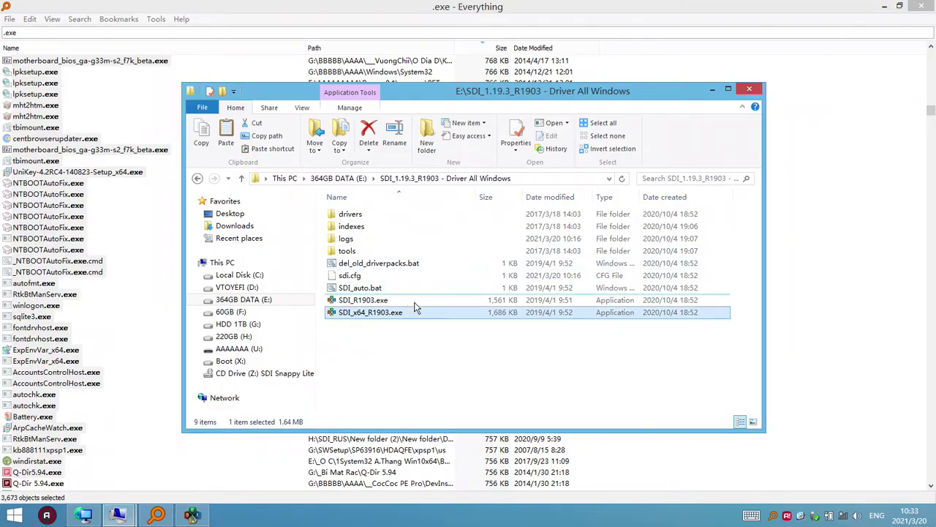
{"action": "left_click", "coordinate": [438, 343]}
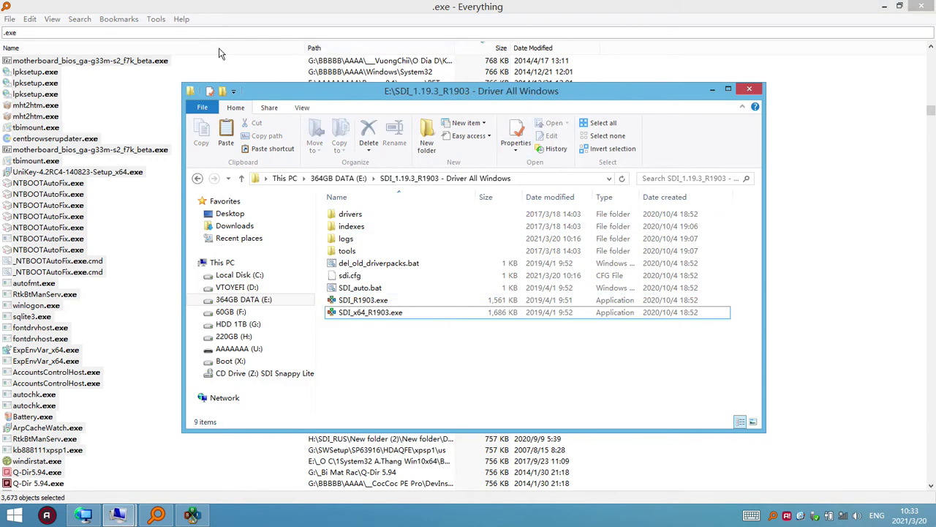
Step: Check the combined properties of the selected .exe files in Everything, close them and clear the selection
{"action": "left_click", "coordinate": [246, 13]}
{"action": "key", "text": "ctrl+a"}
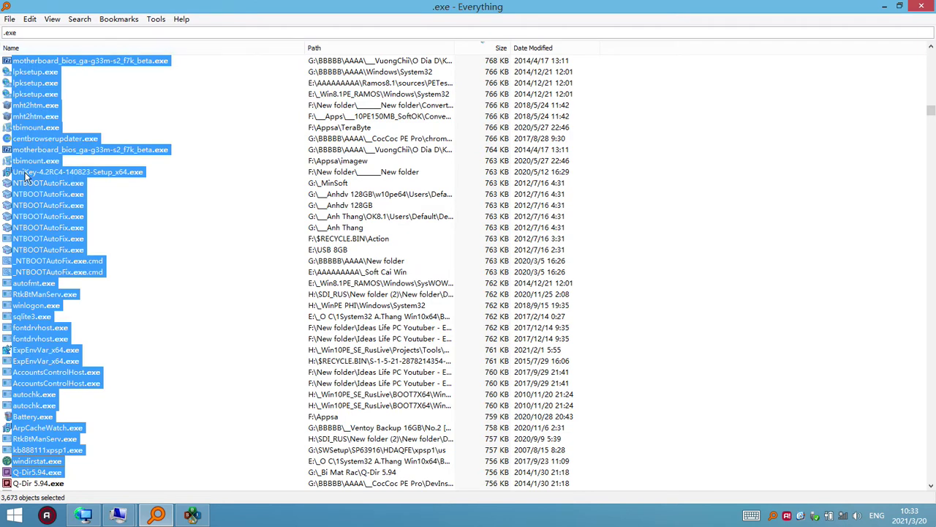
{"action": "right_click", "coordinate": [181, 233]}
{"action": "left_click", "coordinate": [66, 358]}
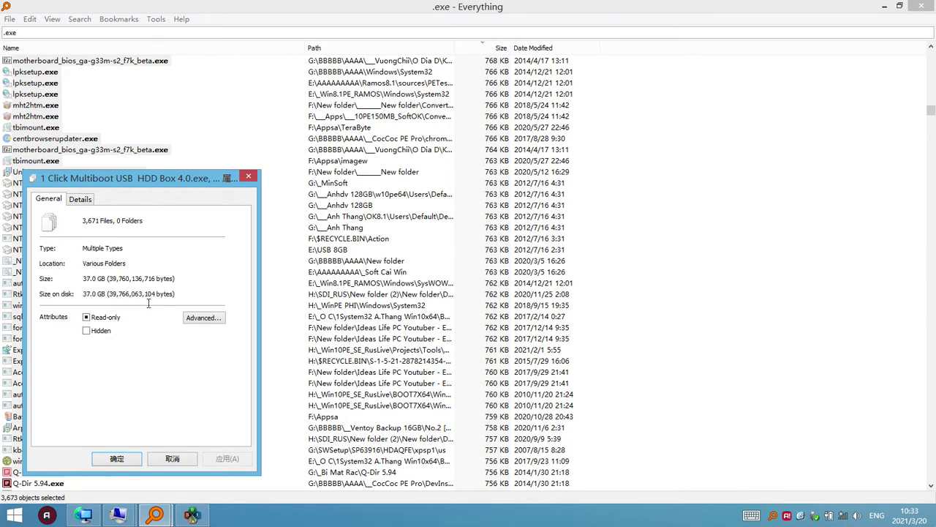
{"action": "left_click", "coordinate": [249, 179]}
{"action": "key", "text": "Escape"}
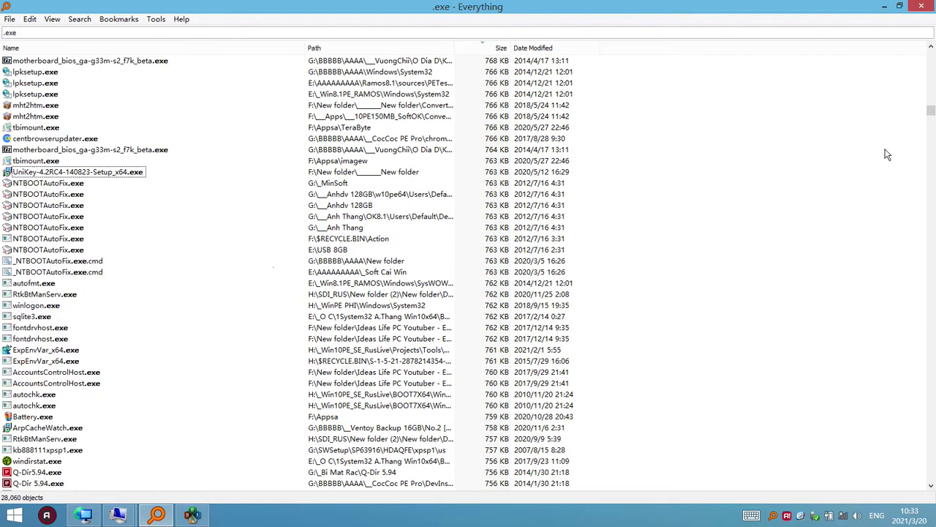
Step: Replace the .exe search in Everything with a search for sality
{"action": "left_click_drag", "start_coordinate": [931, 109], "coordinate": [930, 51]}
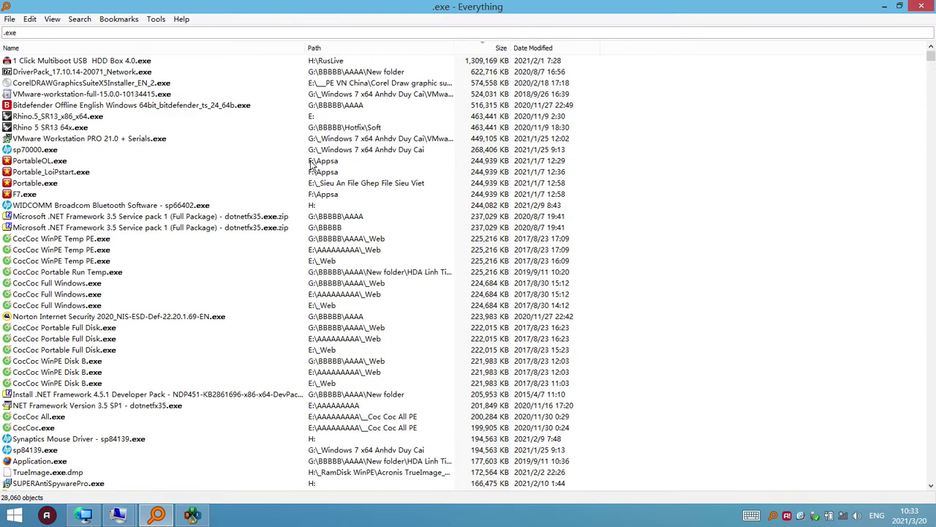
{"action": "double_click", "coordinate": [228, 34]}
{"action": "type", "text": "sal"}
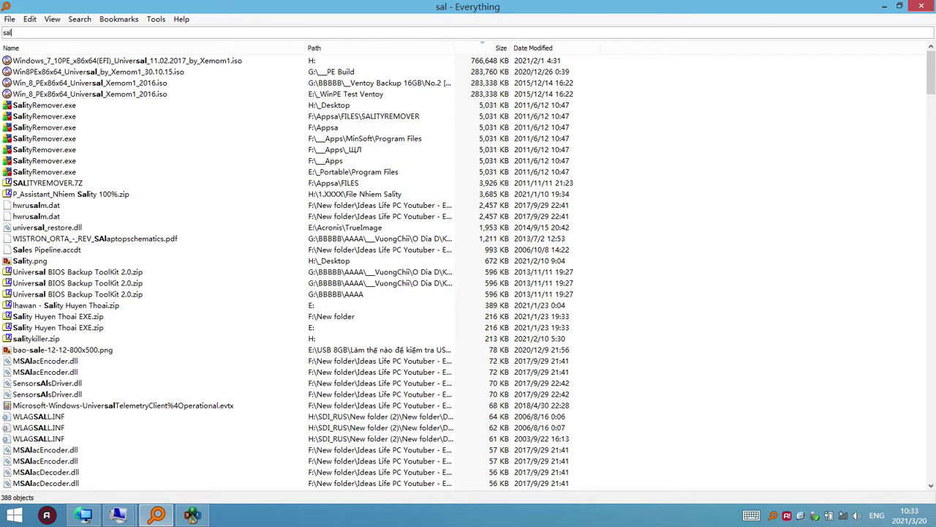
{"action": "type", "text": "ity"}
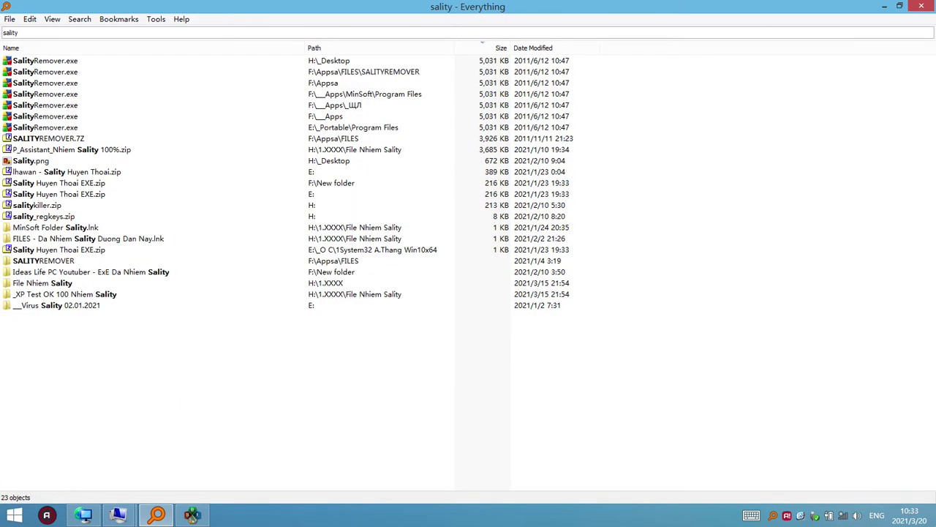
Step: Open the folder containing P_Assistant_Nhiem Sality 100%.zip, maximise its window and go up to its parent folder 1.XXXX
{"action": "left_click", "coordinate": [97, 152]}
{"action": "right_click", "coordinate": [95, 151]}
{"action": "left_click", "coordinate": [135, 170]}
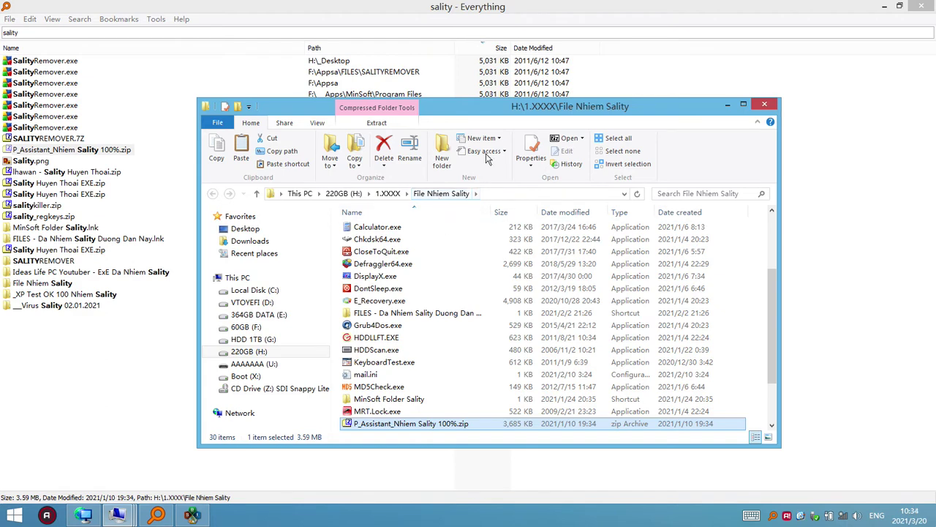
{"action": "double_click", "coordinate": [495, 110]}
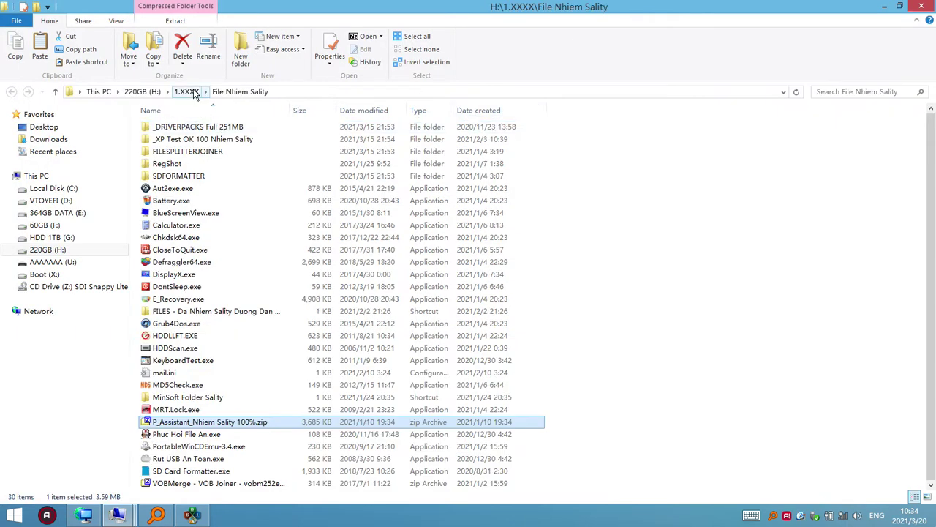
{"action": "left_click", "coordinate": [189, 93]}
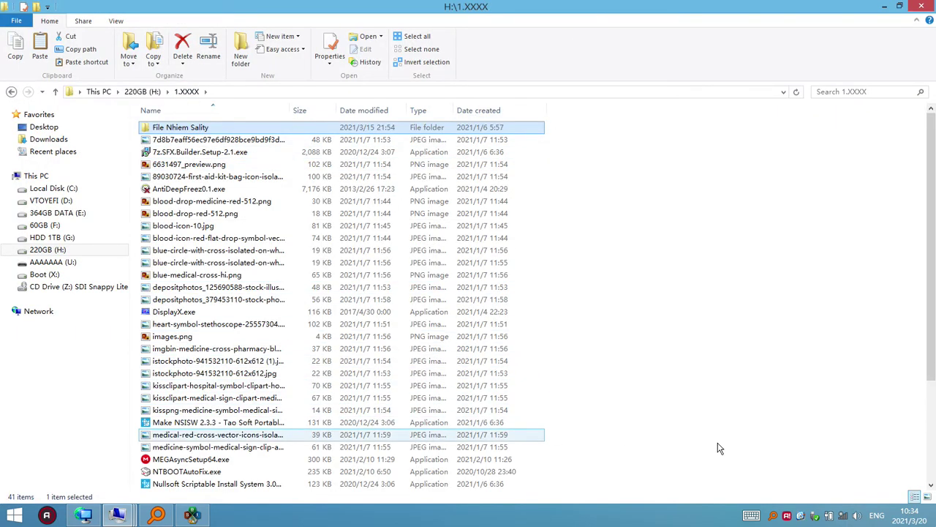
Step: Show the desktop, open a new Explorer window on Local Disk (C:) and open the archive CocCoc Chrome Setup.zip
{"action": "key", "text": "super+d"}
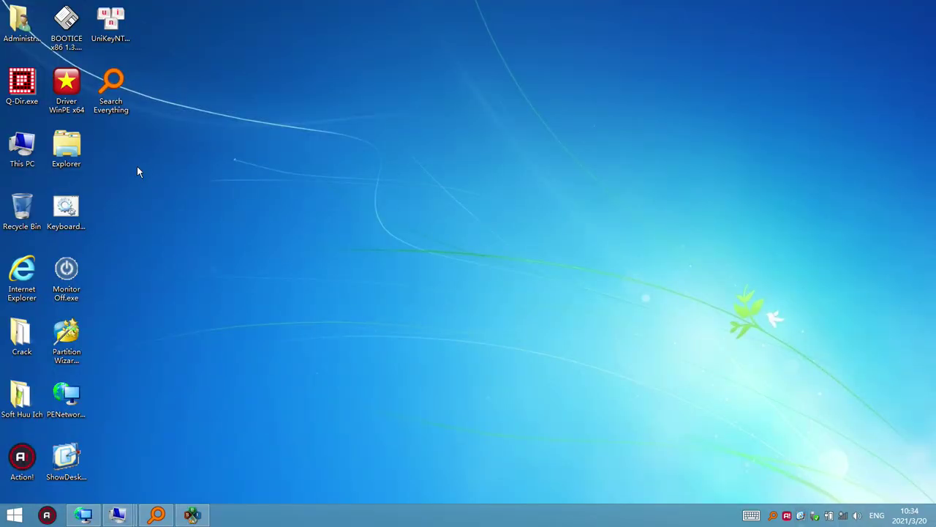
{"action": "double_click", "coordinate": [65, 146]}
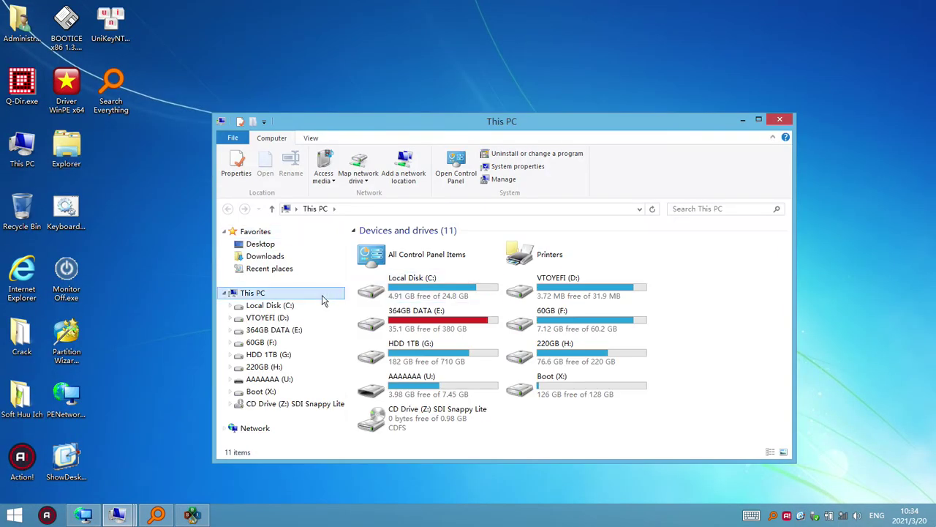
{"action": "left_click", "coordinate": [289, 305]}
{"action": "left_click", "coordinate": [417, 317]}
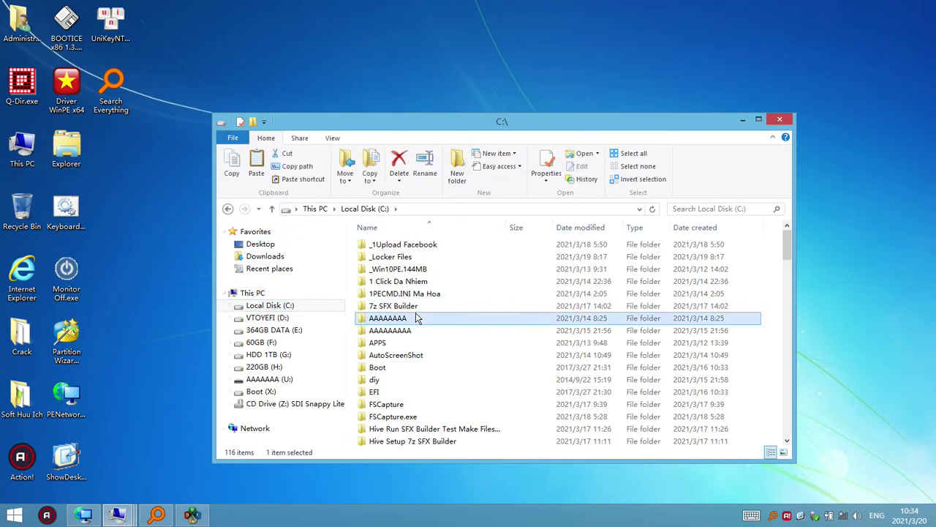
{"action": "scroll", "coordinate": [421, 307], "scroll_direction": "down", "scroll_amount": 15}
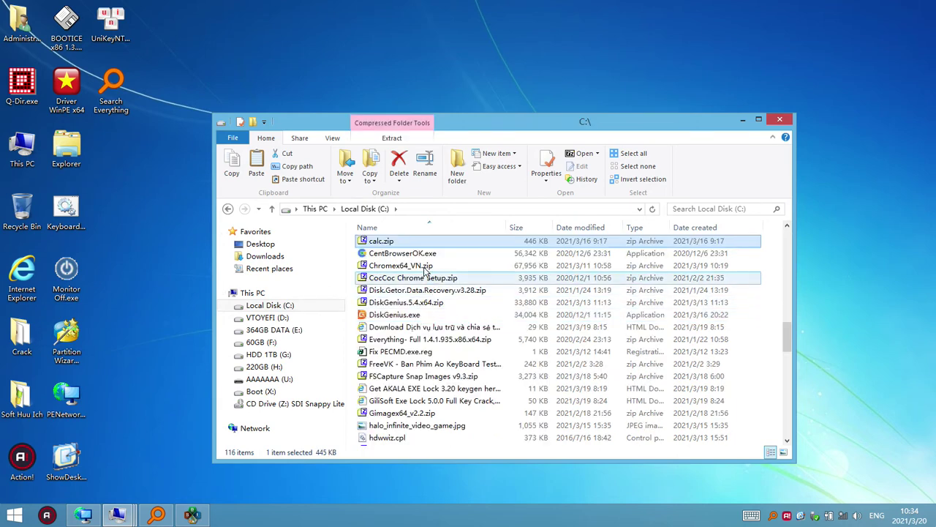
{"action": "left_click", "coordinate": [430, 278]}
{"action": "double_click", "coordinate": [430, 278]}
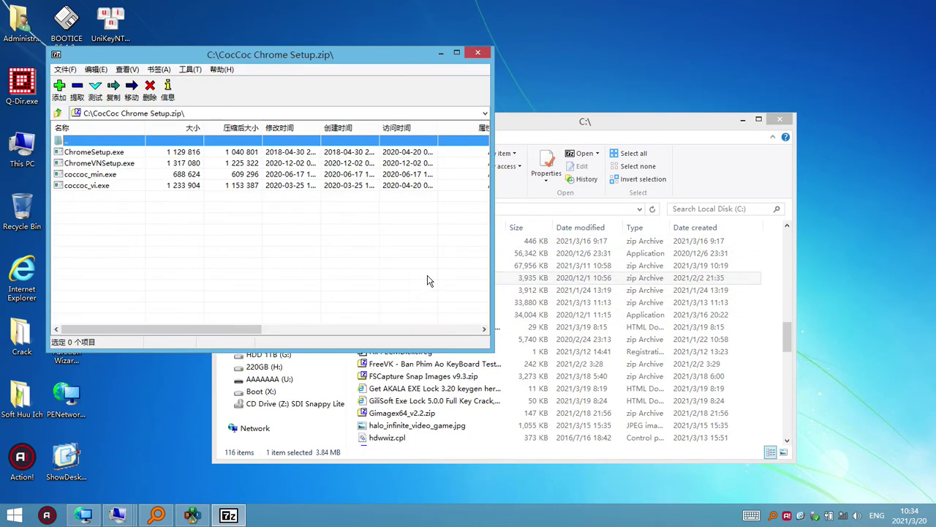
Step: Try to install Cốc Cốc with coccoc_vi.exe from the archive, close the archive window and close the installer
{"action": "double_click", "coordinate": [89, 186]}
{"action": "left_click", "coordinate": [474, 49]}
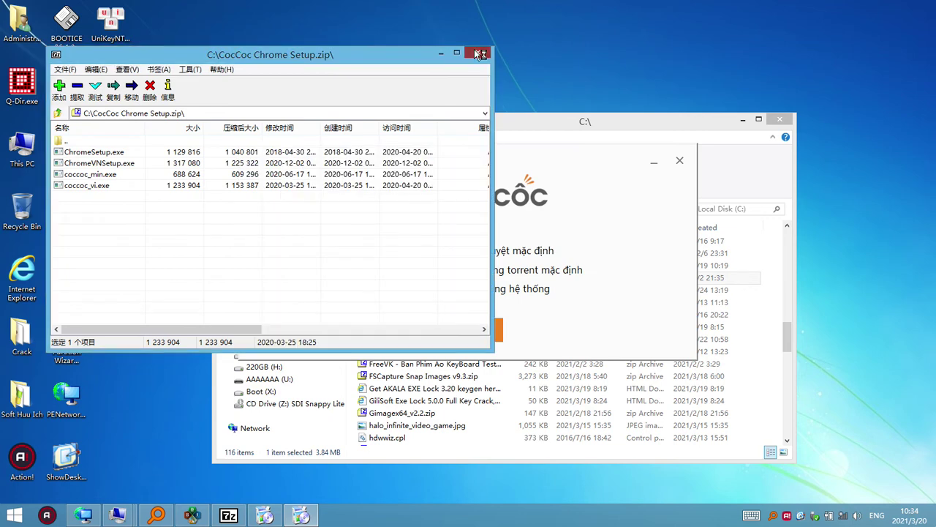
{"action": "left_click", "coordinate": [475, 51]}
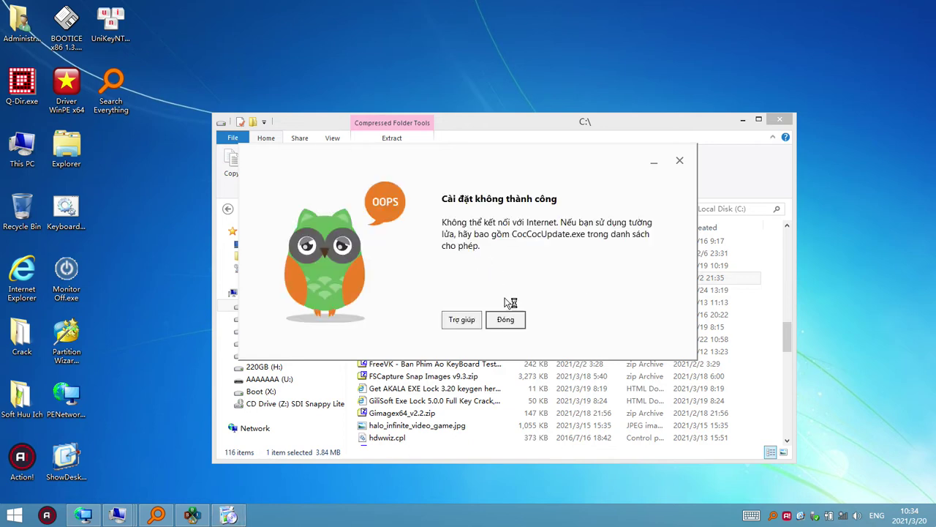
{"action": "left_click", "coordinate": [515, 317]}
Step: Connect to the Wi-Fi network with 99% signal in PE Network Manager by entering its network key, and close the manager
{"action": "left_click", "coordinate": [113, 183]}
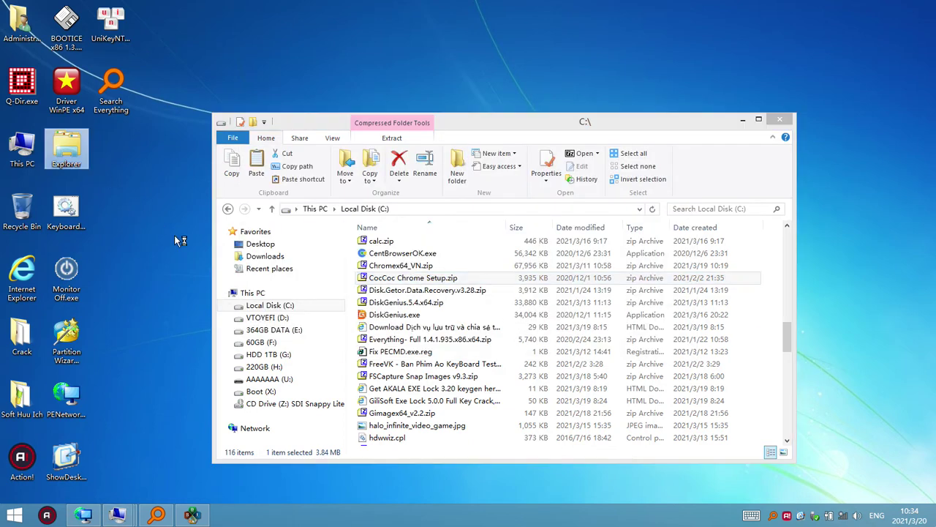
{"action": "left_click", "coordinate": [76, 404]}
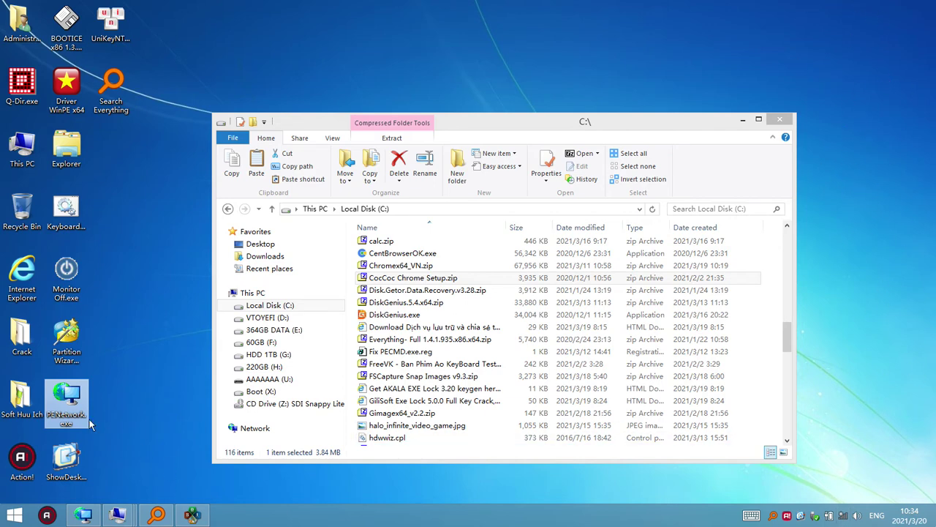
{"action": "left_click", "coordinate": [83, 515]}
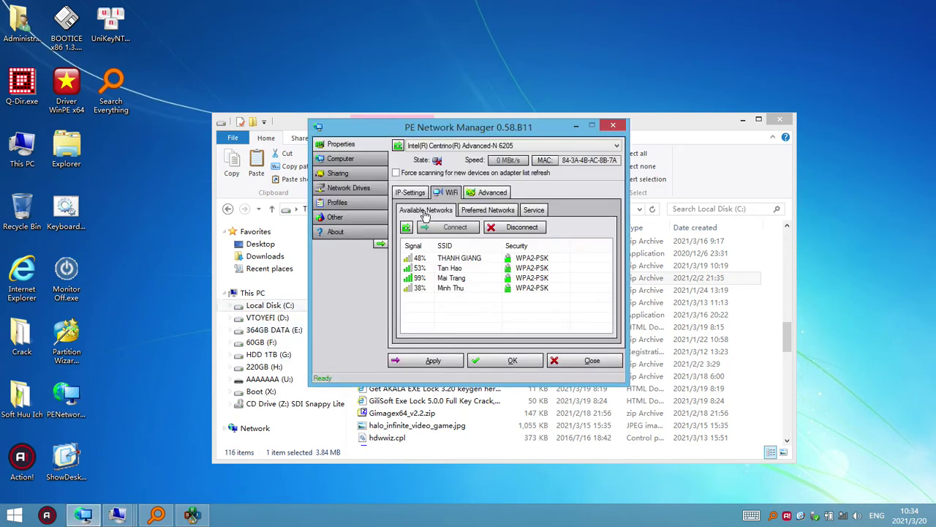
{"action": "double_click", "coordinate": [452, 279]}
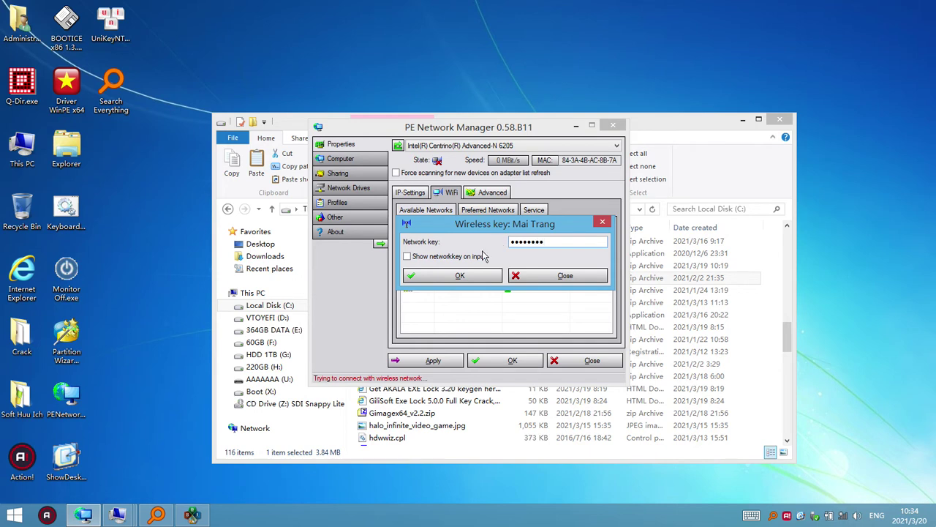
{"action": "left_click", "coordinate": [459, 276]}
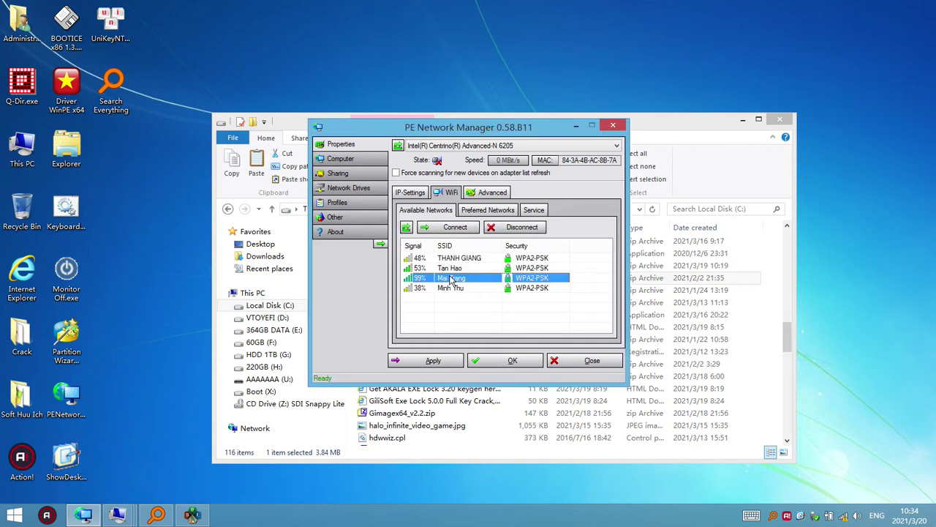
{"action": "left_click", "coordinate": [509, 366]}
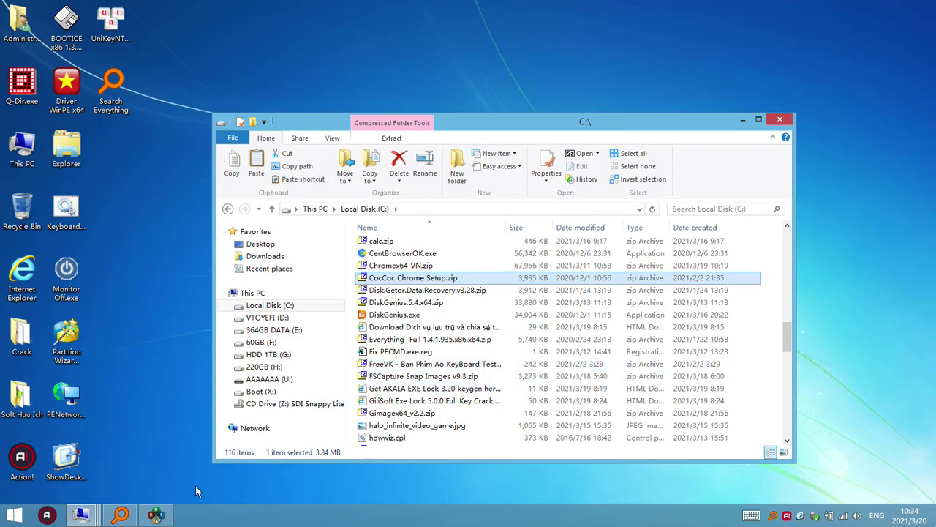
Step: Switch to the H:\1.XXXX folder window, sort its contents by type and show the desktop
{"action": "left_click", "coordinate": [155, 515]}
{"action": "left_click", "coordinate": [154, 515]}
{"action": "mouse_move", "coordinate": [84, 518]}
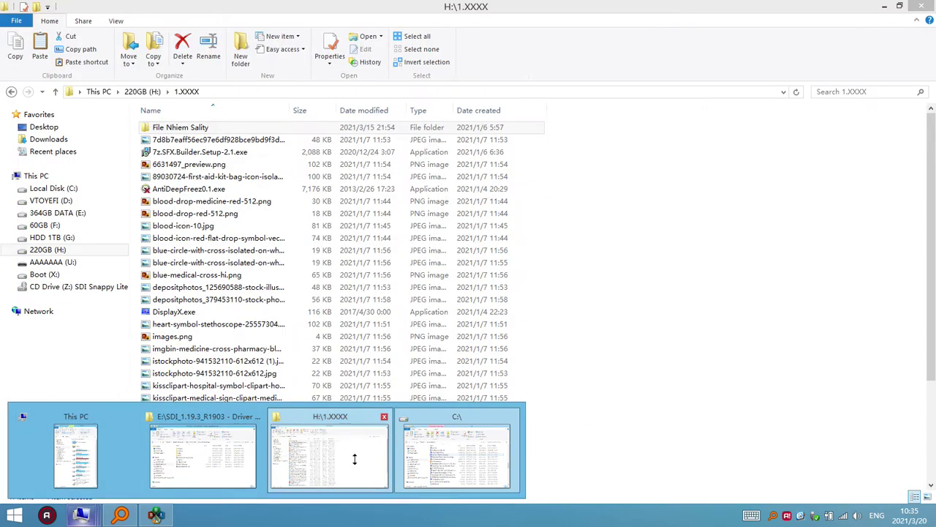
{"action": "left_click", "coordinate": [352, 458]}
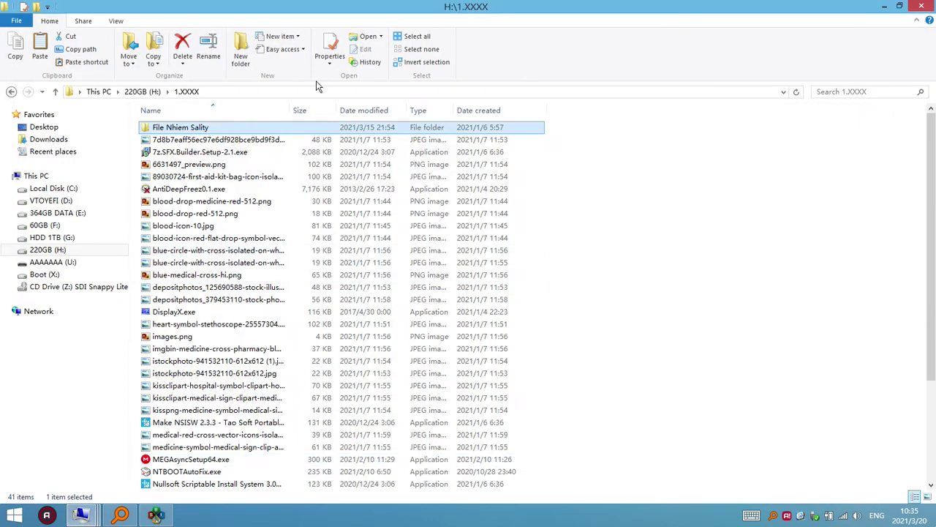
{"action": "left_click", "coordinate": [418, 111]}
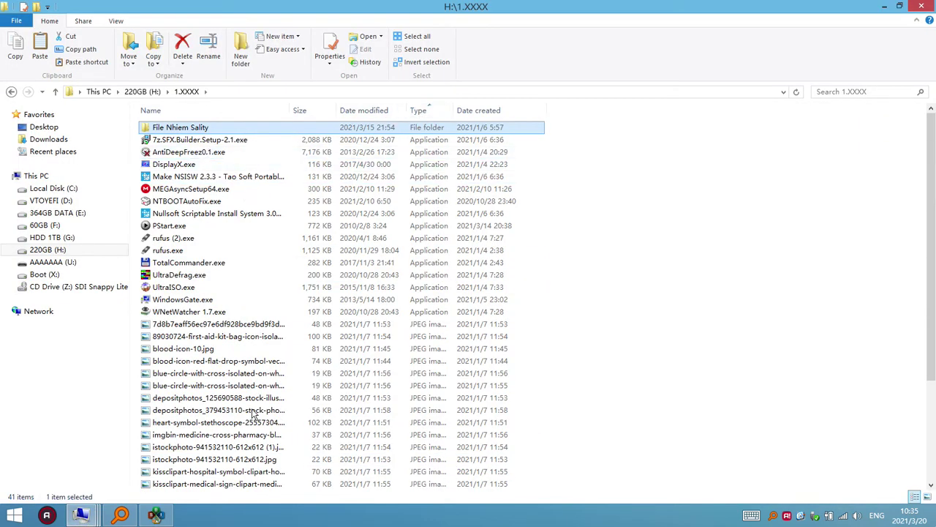
{"action": "left_click", "coordinate": [803, 516]}
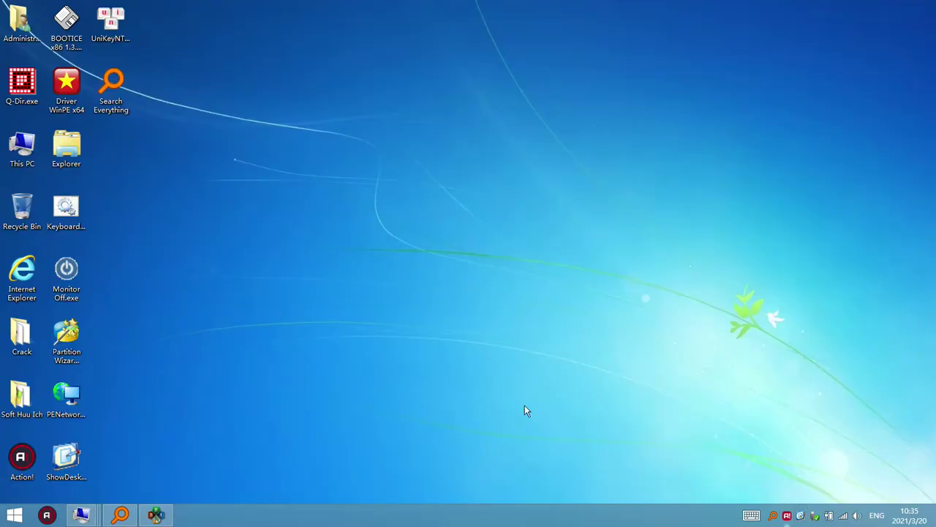
Step: Run coccoc_vi.exe from CocCoc Chrome Setup.zip on C:, close the archive and start the Cốc Cốc installation with its default options
{"action": "mouse_move", "coordinate": [93, 514]}
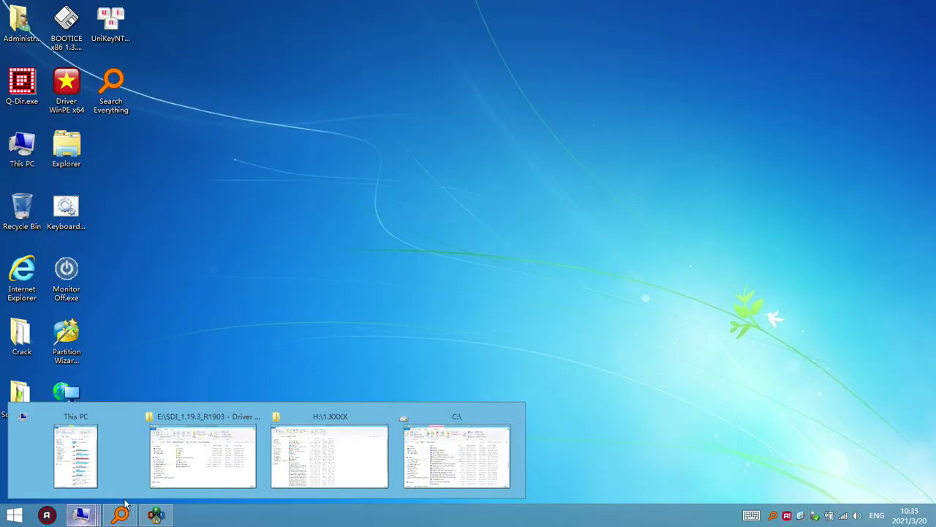
{"action": "left_click", "coordinate": [448, 462]}
{"action": "double_click", "coordinate": [448, 278]}
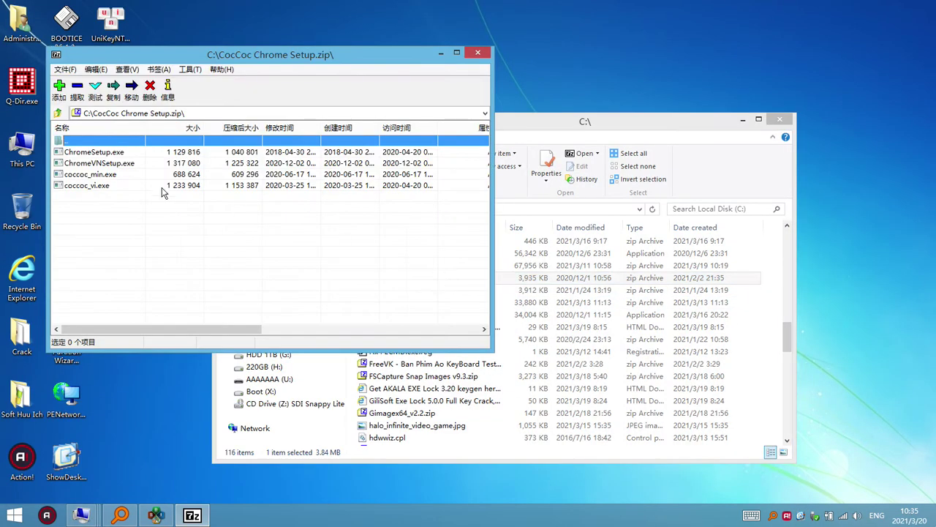
{"action": "double_click", "coordinate": [92, 187]}
{"action": "left_click", "coordinate": [479, 52]}
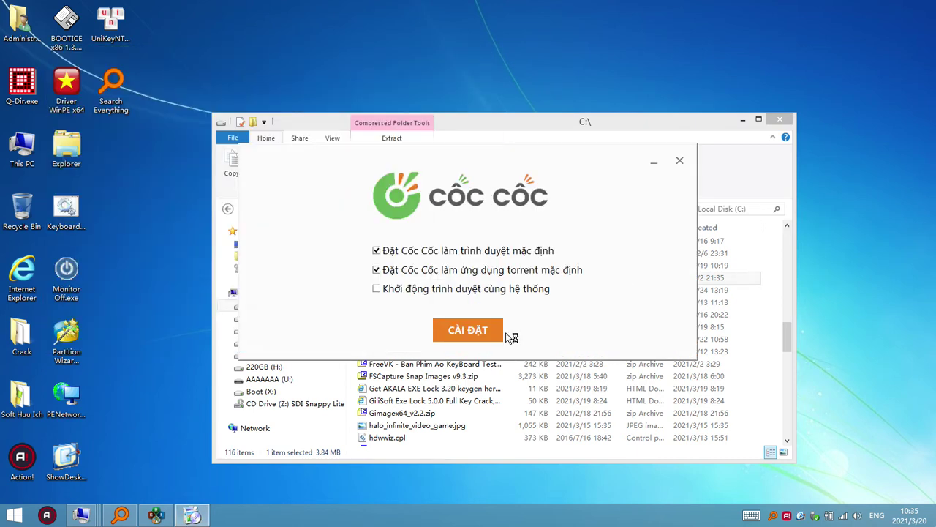
{"action": "left_click", "coordinate": [495, 336]}
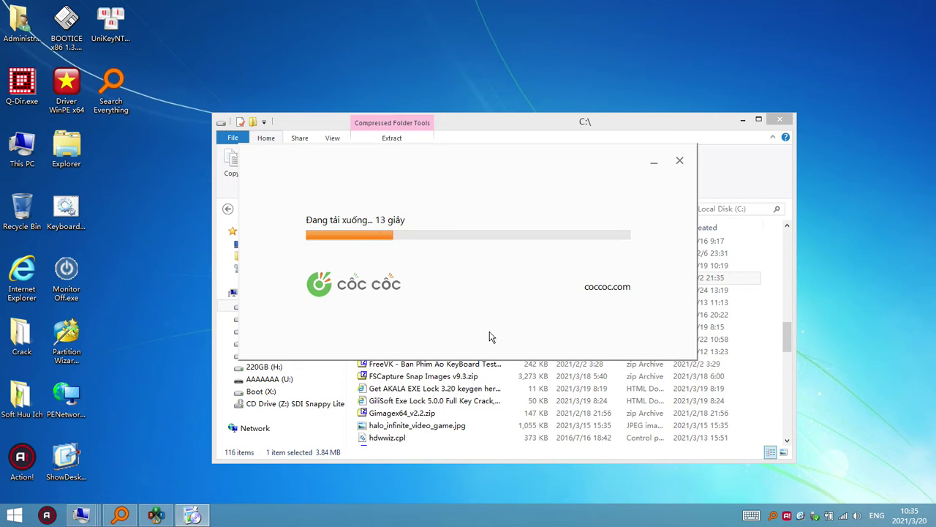
Step: Minimise the C:\ folder window and close the Cốc Cốc installer once the installation has finished
{"action": "left_click_drag", "start_coordinate": [483, 152], "coordinate": [721, 289]}
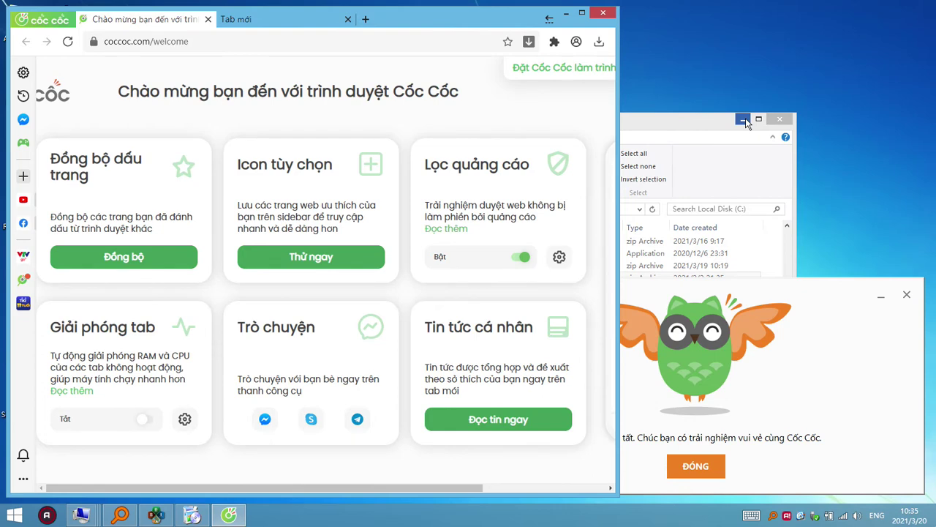
{"action": "left_click", "coordinate": [743, 119]}
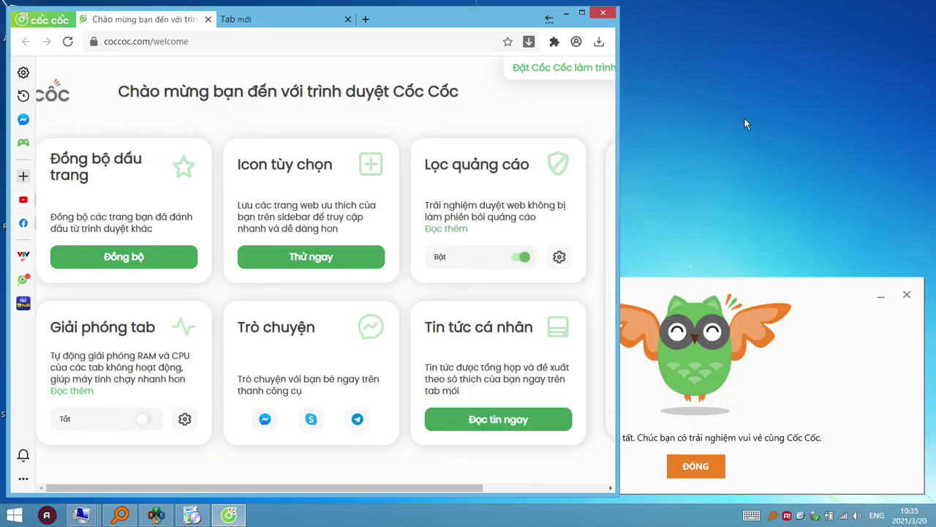
{"action": "left_click", "coordinate": [713, 465]}
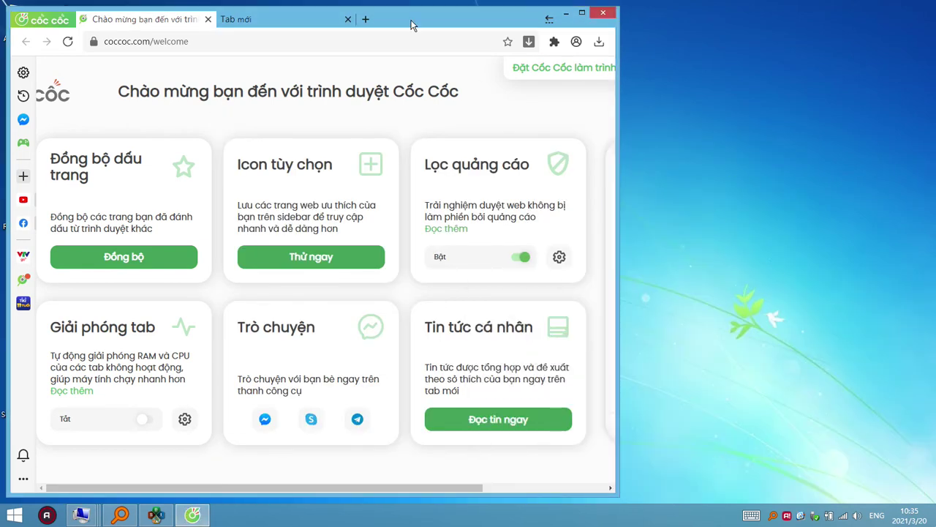
Step: Maximise the Cốc Cốc browser, look through its main menu and minimise the browser
{"action": "left_click", "coordinate": [580, 16]}
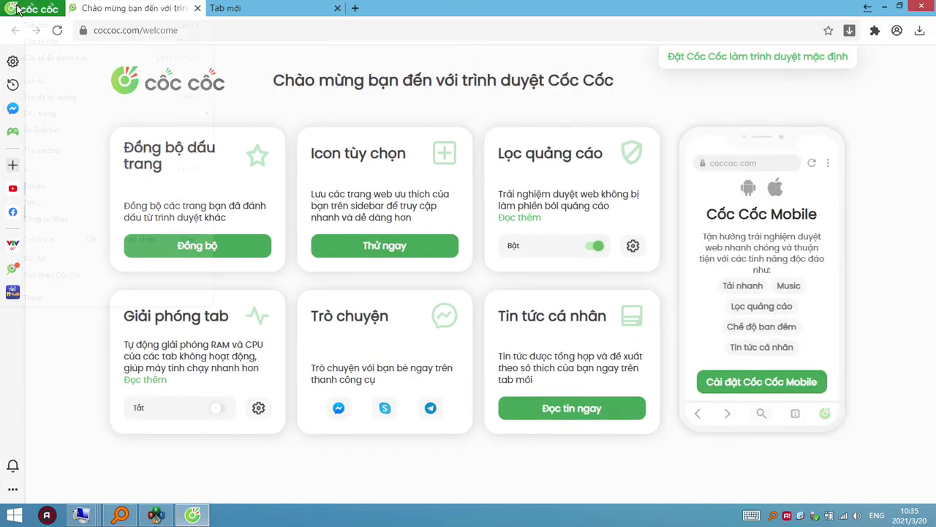
{"action": "left_click", "coordinate": [18, 9]}
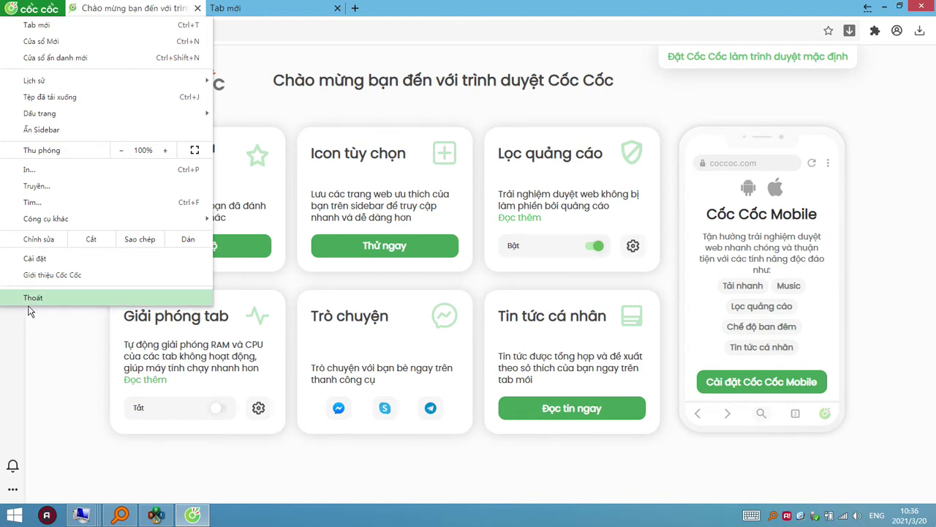
{"action": "left_click", "coordinate": [844, 99]}
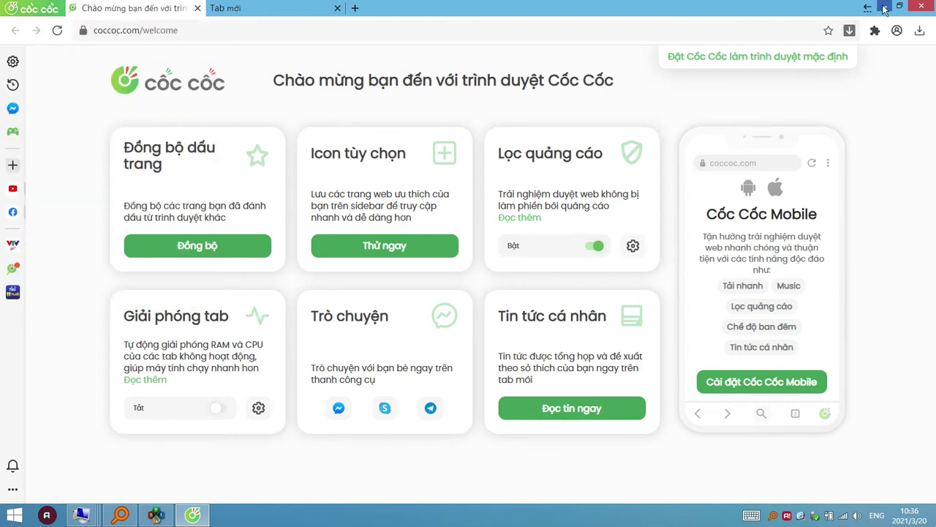
{"action": "left_click", "coordinate": [884, 7]}
Step: Refresh the desktop several times
{"action": "right_click", "coordinate": [215, 135]}
{"action": "left_click", "coordinate": [238, 162]}
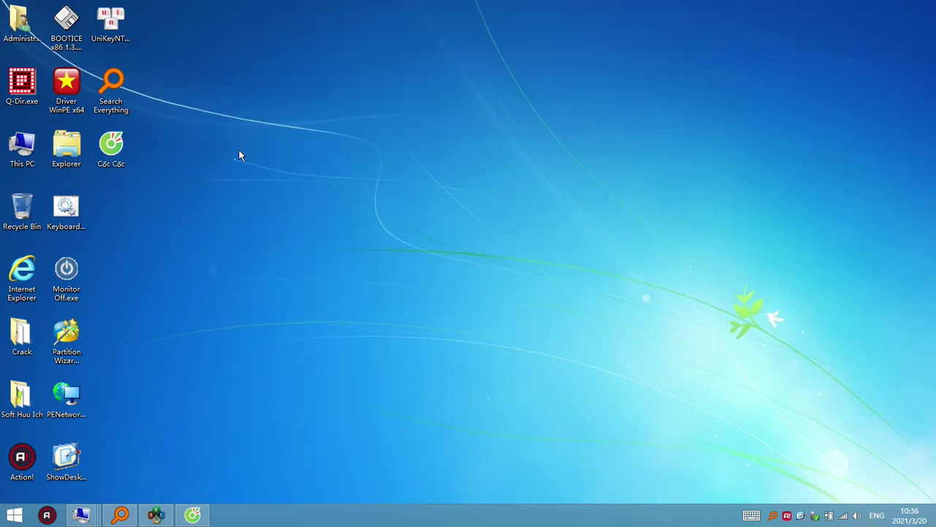
{"action": "right_click", "coordinate": [239, 155]}
{"action": "left_click", "coordinate": [262, 192]}
{"action": "right_click", "coordinate": [238, 154]}
{"action": "left_click", "coordinate": [262, 194]}
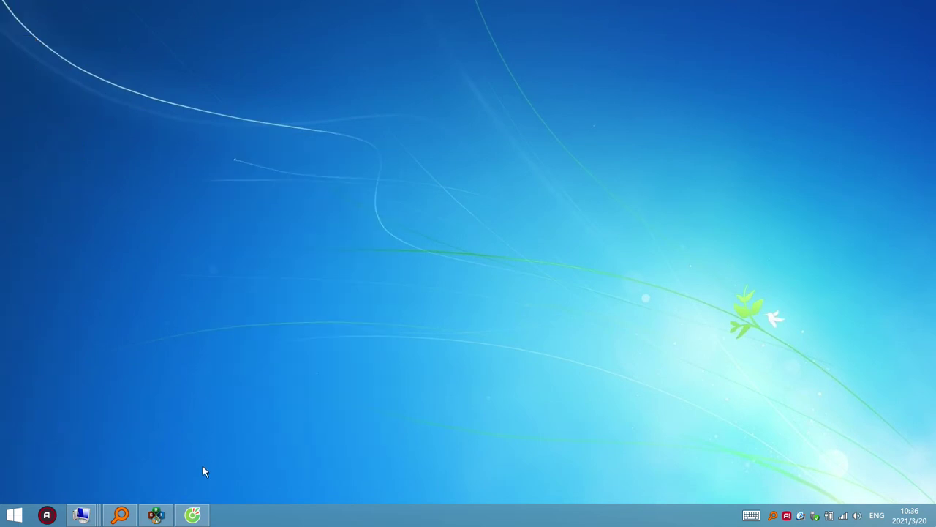
Step: Switch to the Cốc Cốc browser and go to virustotal.com
{"action": "left_click", "coordinate": [193, 515]}
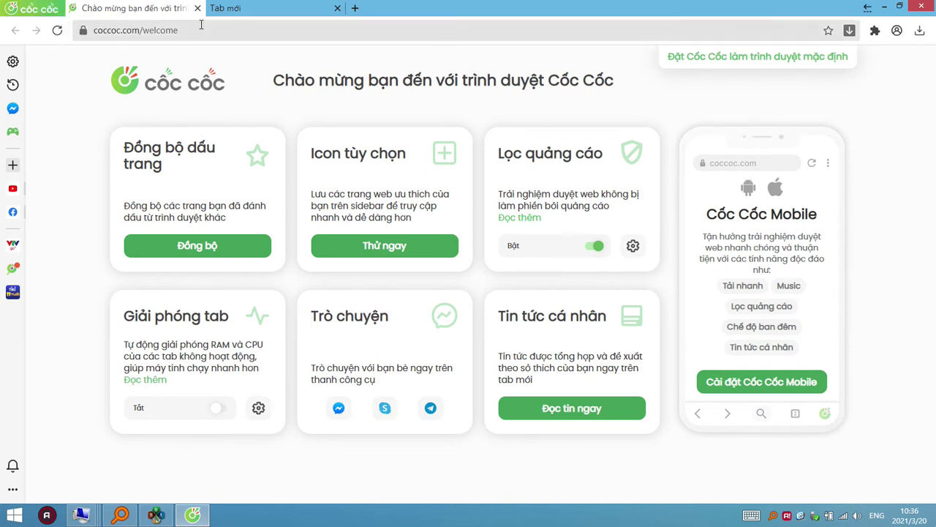
{"action": "left_click", "coordinate": [177, 37]}
{"action": "key", "text": "ctrl+a"}
{"action": "type", "text": "virsu"}
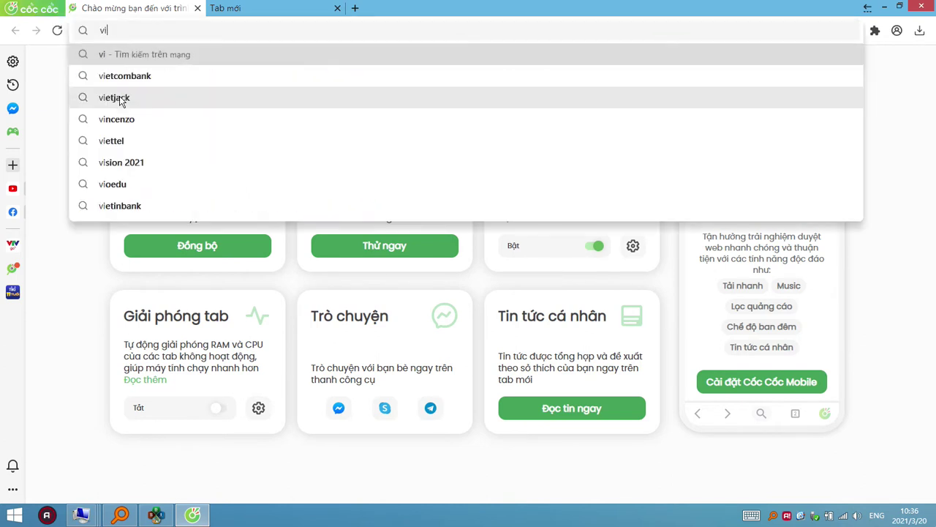
{"action": "key", "text": "BackSpace"}
{"action": "key", "text": "BackSpace"}
{"action": "key", "text": "BackSpace"}
{"action": "type", "text": "r"}
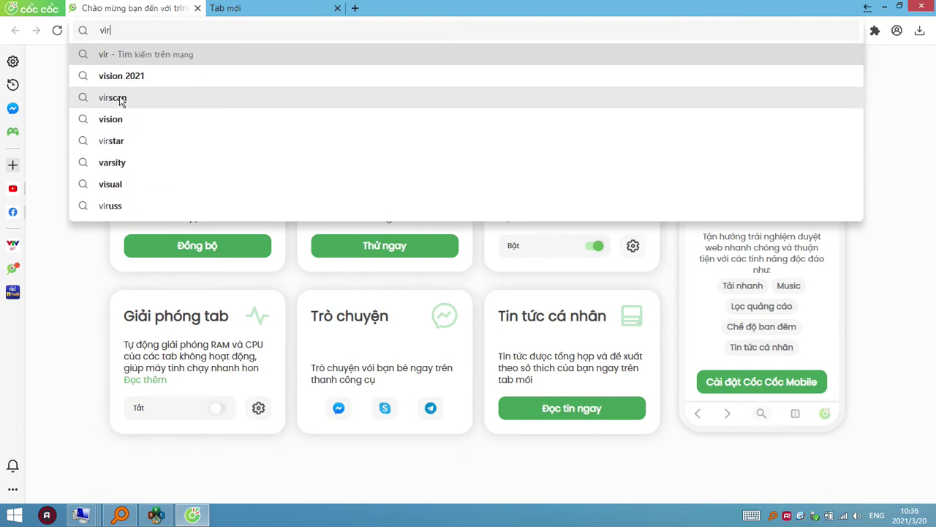
{"action": "type", "text": "ustotal"}
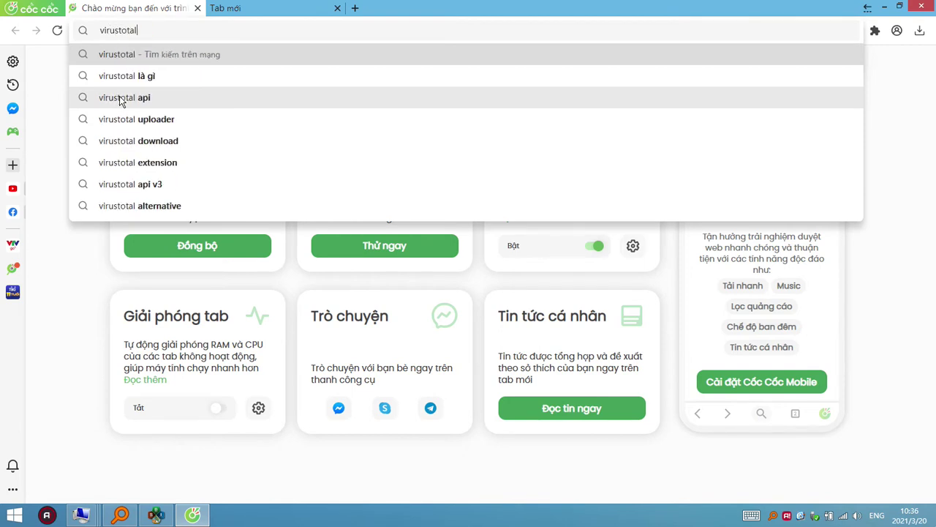
{"action": "type", "text": ".com"}
{"action": "key", "text": "Return"}
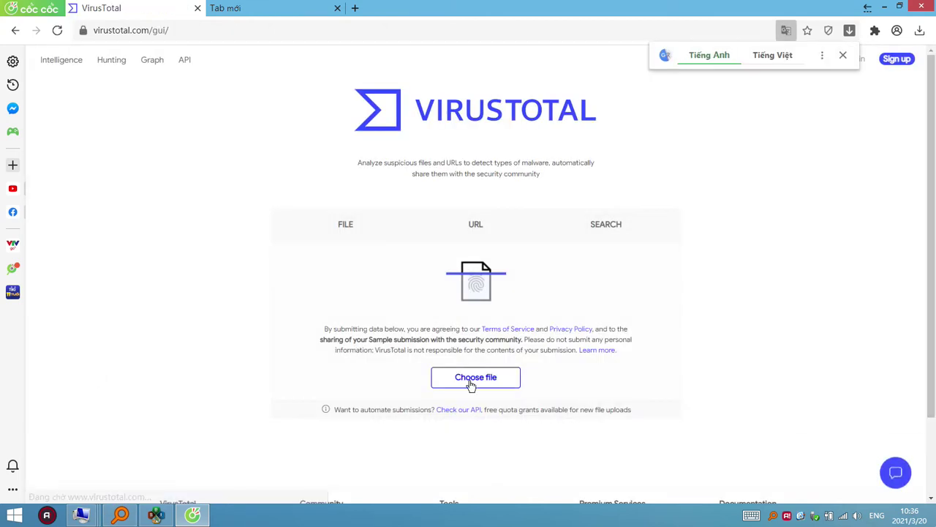
Step: Submit 7z.SFX.Builder.Setup-2.1.exe from the H:\1.XXXX folder to VirusTotal for scanning
{"action": "mouse_move", "coordinate": [81, 515]}
{"action": "left_click", "coordinate": [315, 443]}
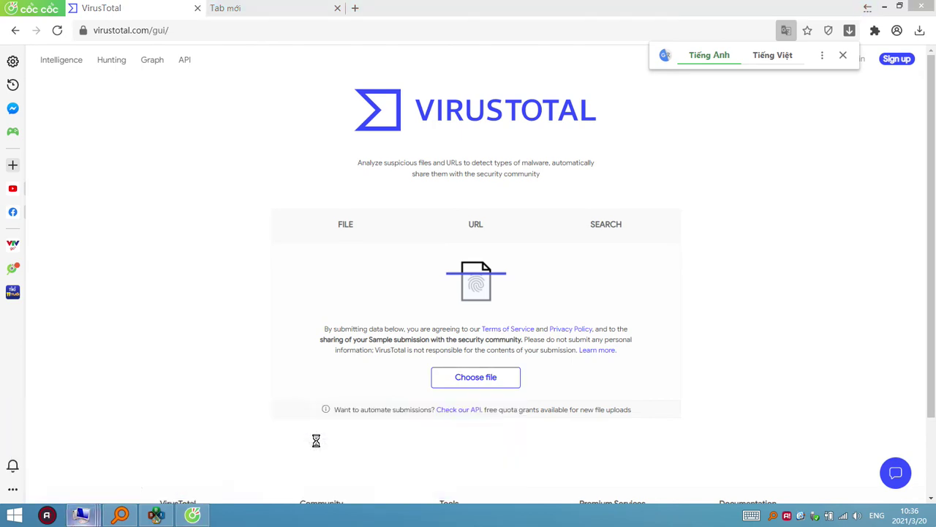
{"action": "double_click", "coordinate": [414, 9]}
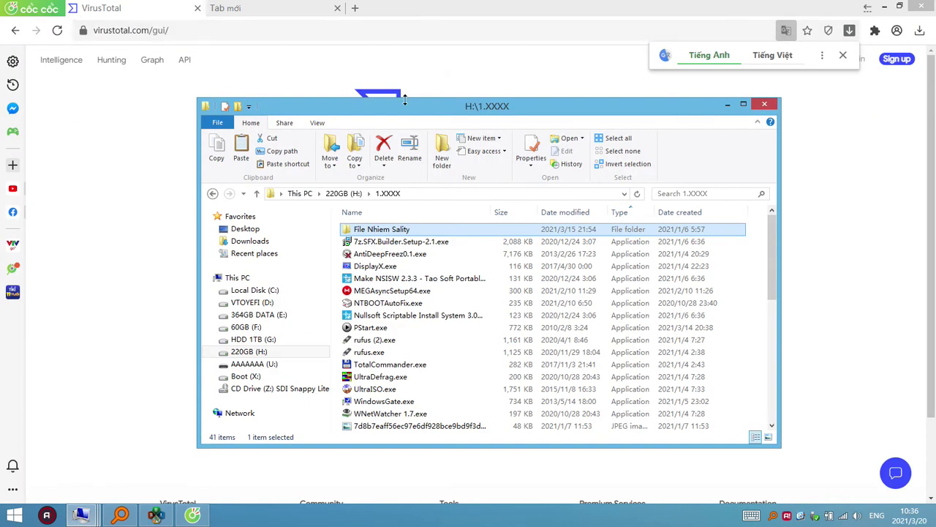
{"action": "left_click_drag", "start_coordinate": [405, 103], "coordinate": [674, 106]}
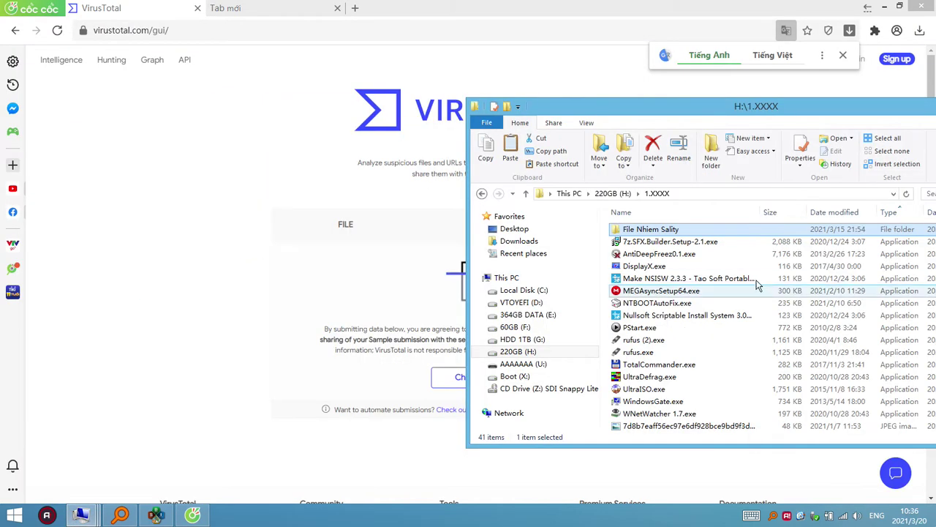
{"action": "left_click", "coordinate": [663, 243]}
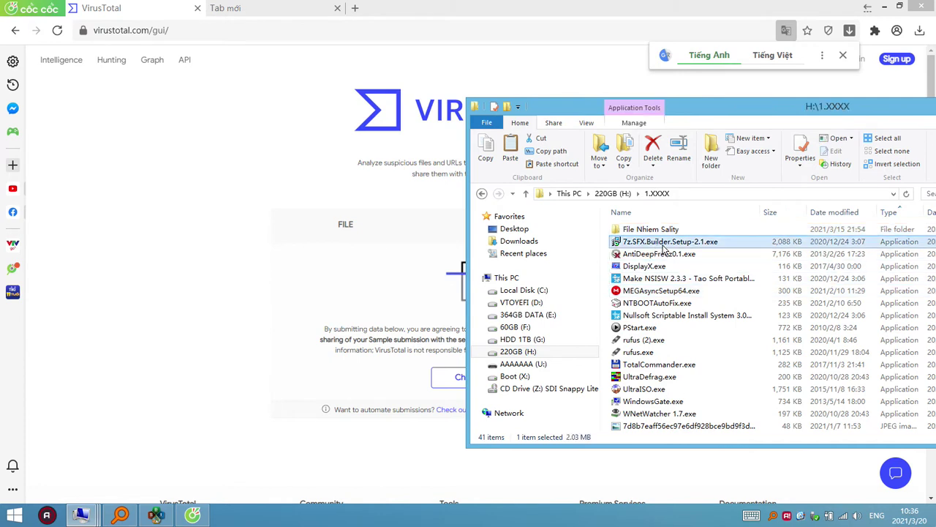
{"action": "left_click_drag", "start_coordinate": [673, 247], "coordinate": [425, 362]}
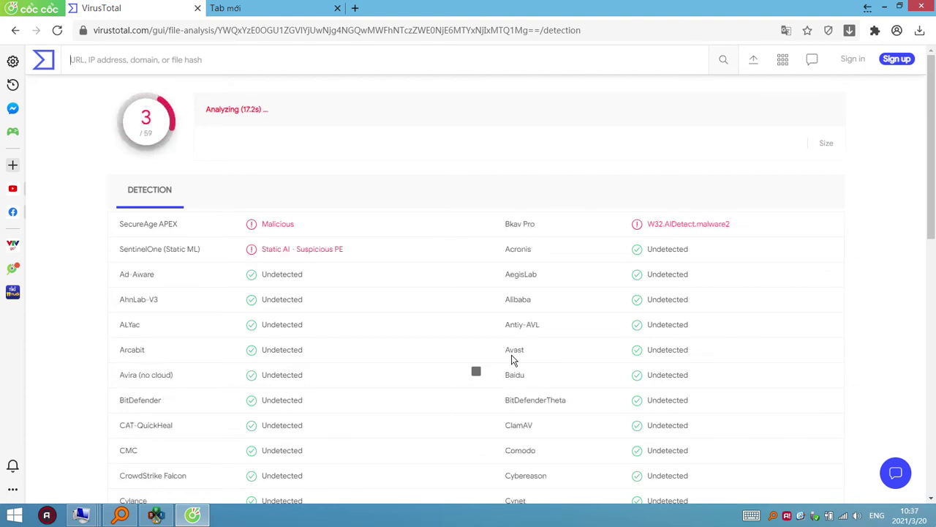
Step: Check the running processes and resource usage in Task Manager, and close it
{"action": "right_click", "coordinate": [384, 516]}
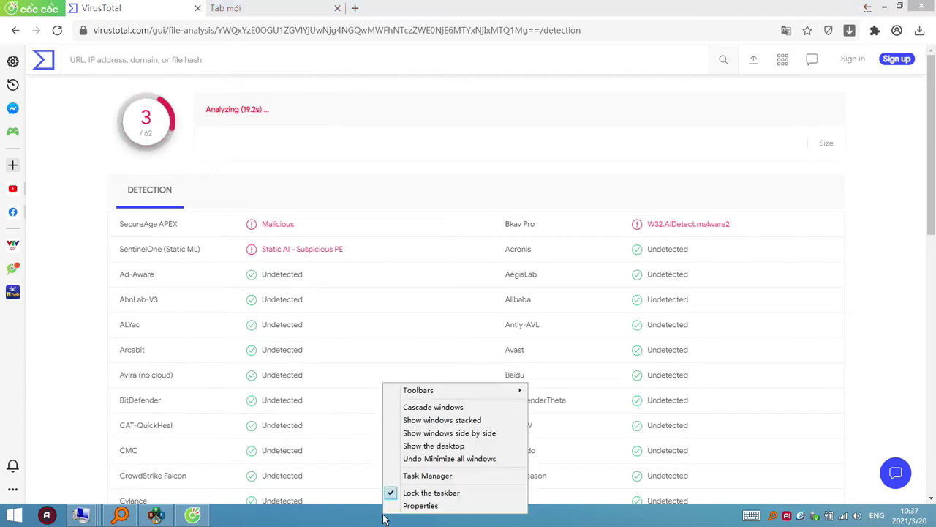
{"action": "right_click", "coordinate": [255, 517]}
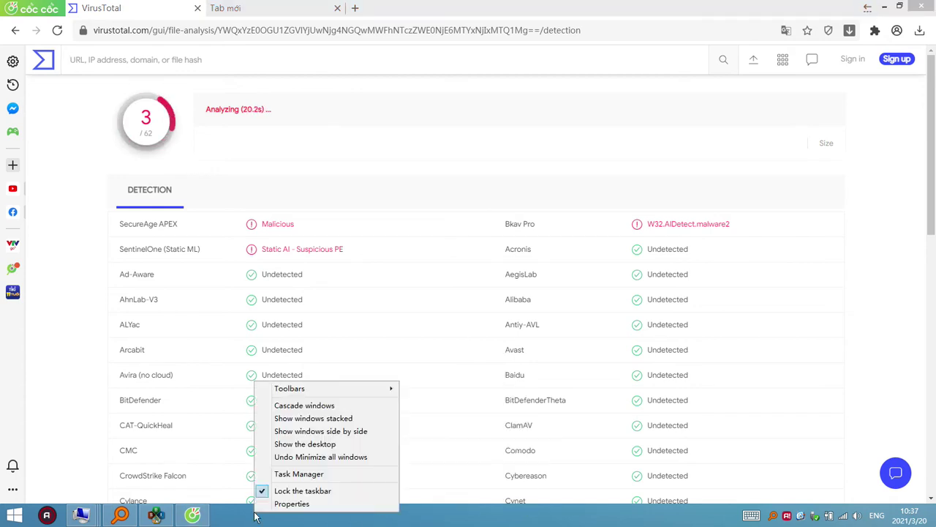
{"action": "left_click", "coordinate": [316, 474]}
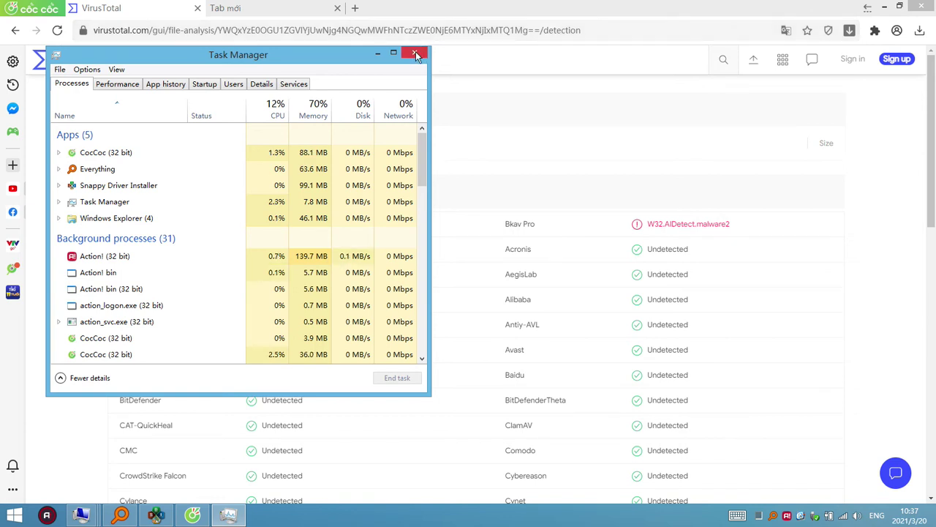
{"action": "left_click", "coordinate": [416, 54]}
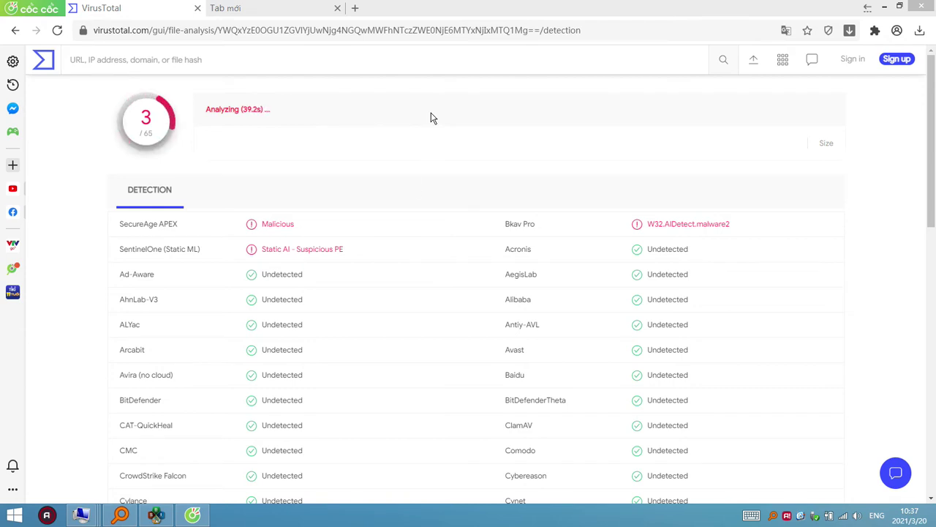
{"action": "right_click", "coordinate": [320, 517]}
{"action": "left_click", "coordinate": [320, 519]}
{"action": "right_click", "coordinate": [564, 522]}
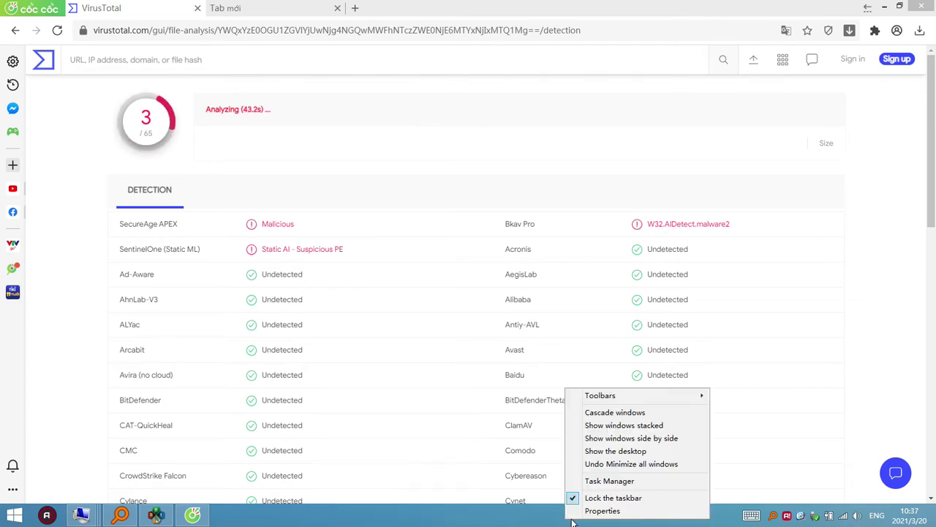
{"action": "left_click", "coordinate": [539, 518]}
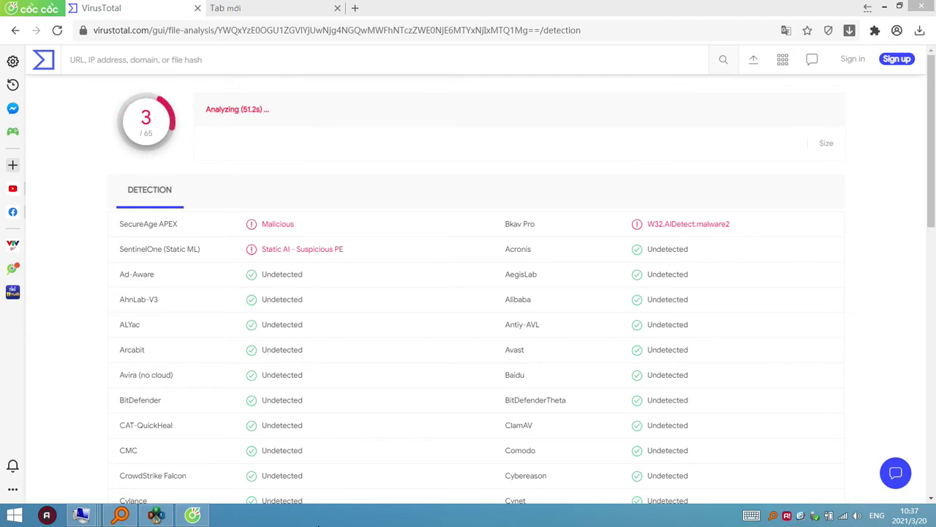
{"action": "right_click", "coordinate": [278, 516]}
{"action": "left_click", "coordinate": [553, 522]}
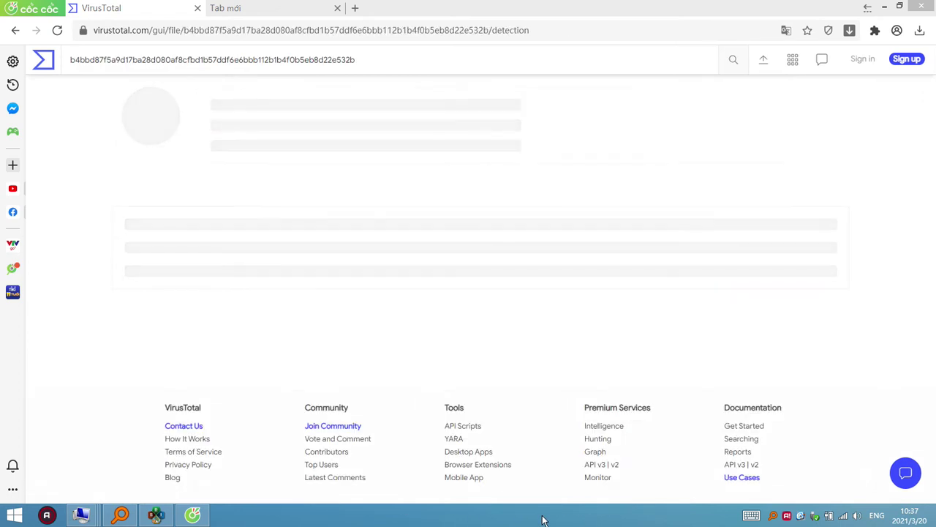
{"action": "right_click", "coordinate": [91, 169]}
{"action": "left_click", "coordinate": [99, 172]}
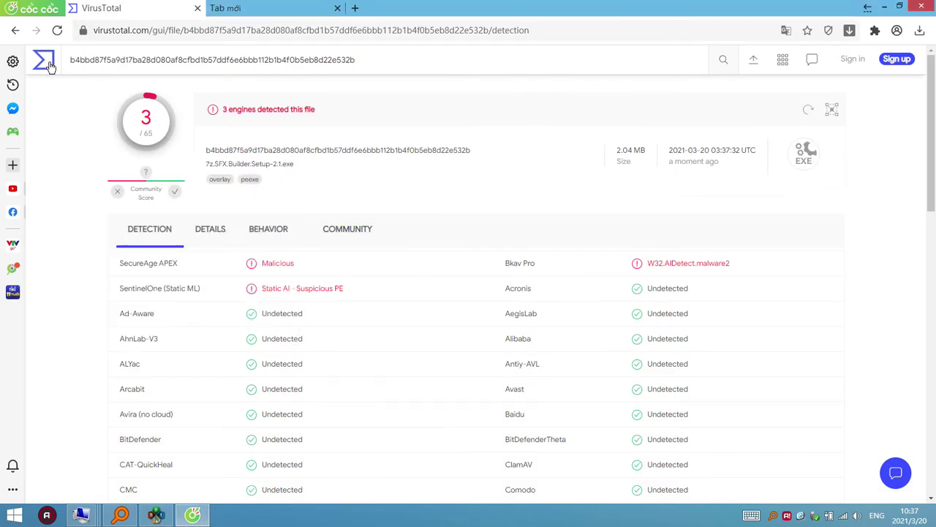
{"action": "left_click", "coordinate": [475, 377]}
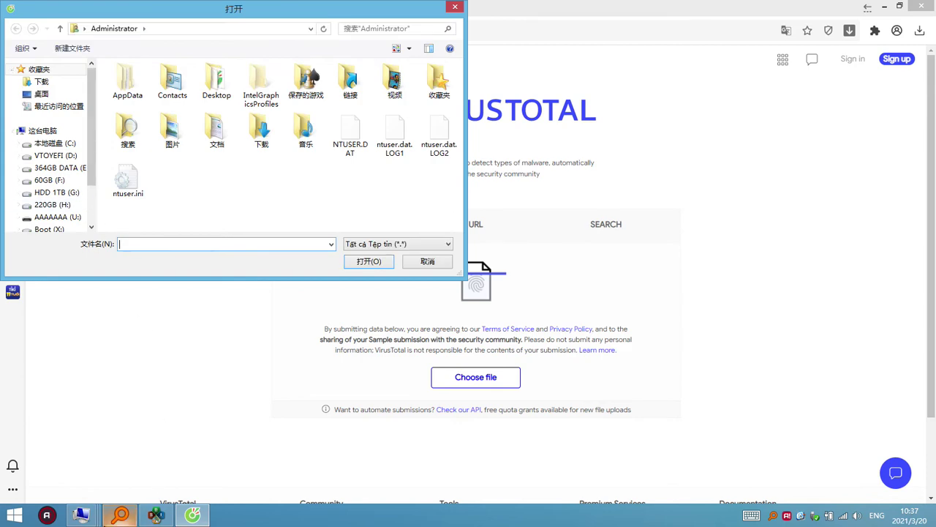
{"action": "left_click", "coordinate": [92, 516]}
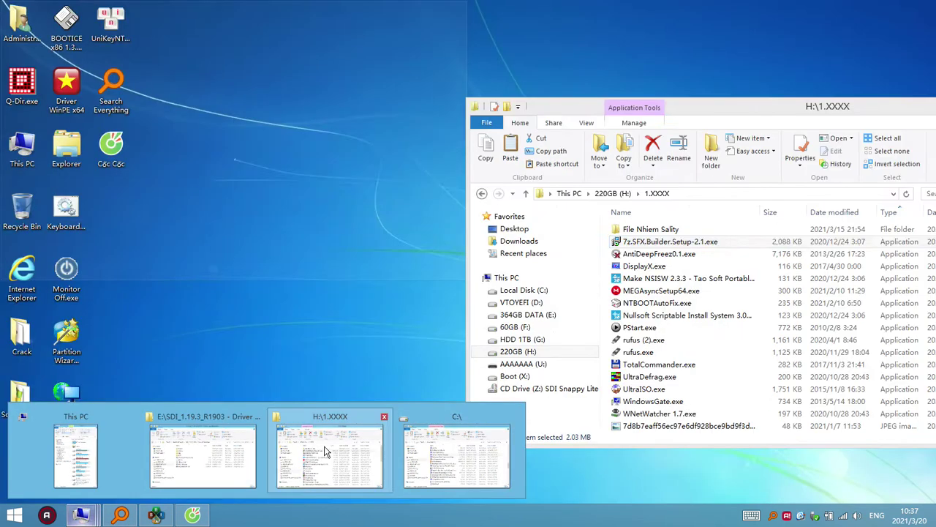
{"action": "left_click", "coordinate": [332, 446]}
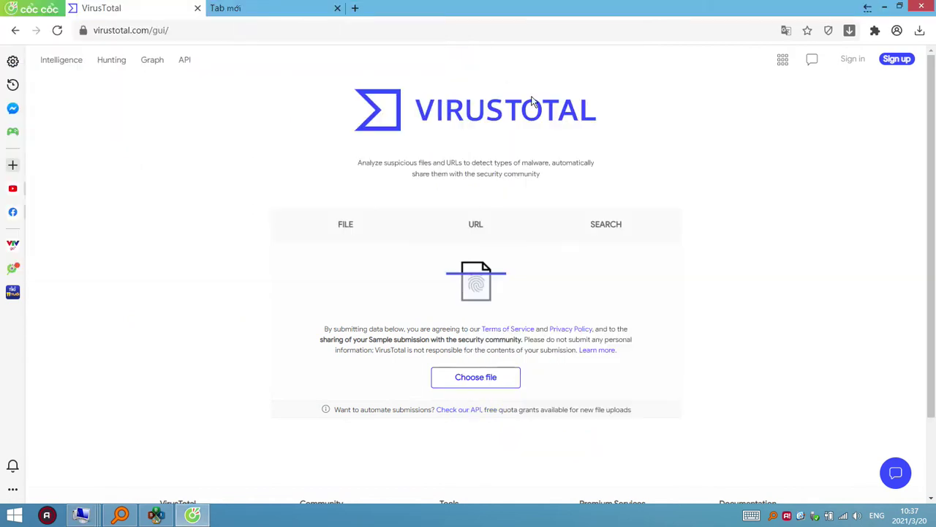
{"action": "left_click", "coordinate": [82, 516]}
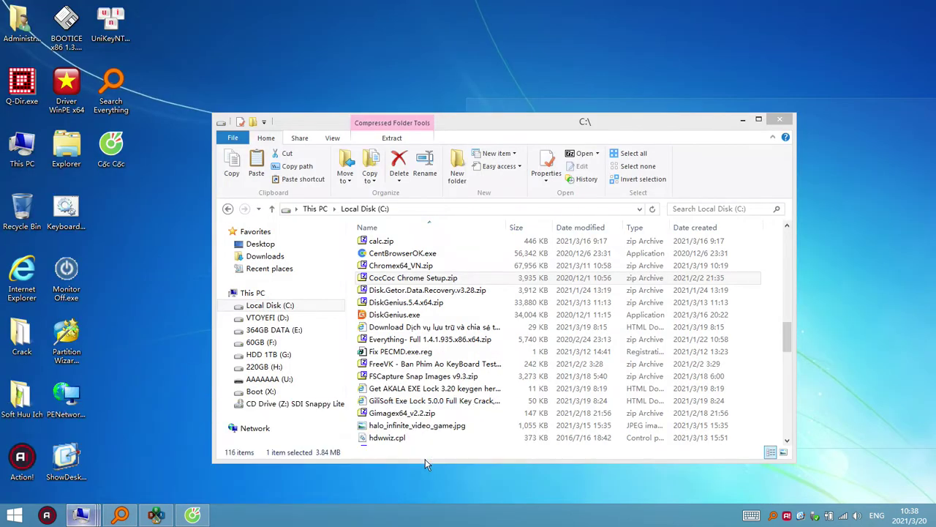
{"action": "left_click", "coordinate": [431, 457]}
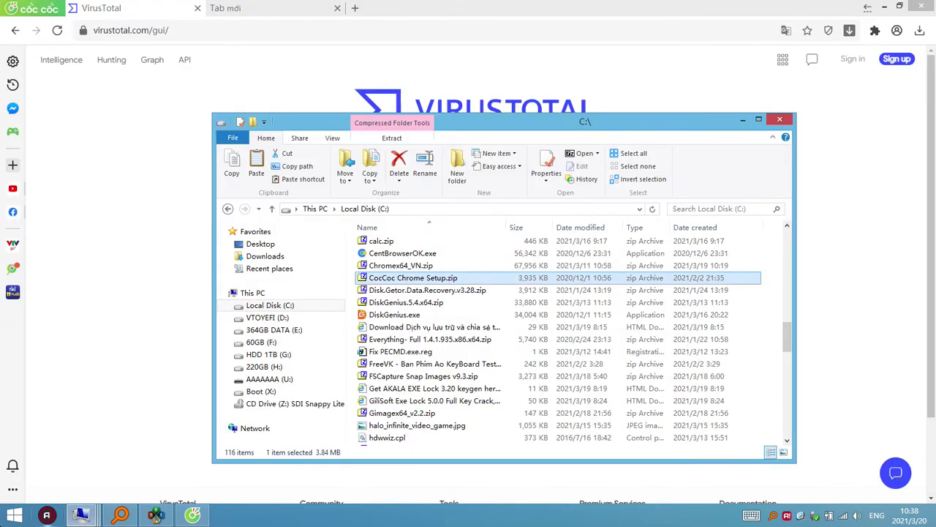
Step: Submit MEGAsyncSetup64.exe from the H:\1.XXXX folder to VirusTotal and confirm the upload
{"action": "left_click", "coordinate": [94, 516]}
{"action": "left_click", "coordinate": [340, 454]}
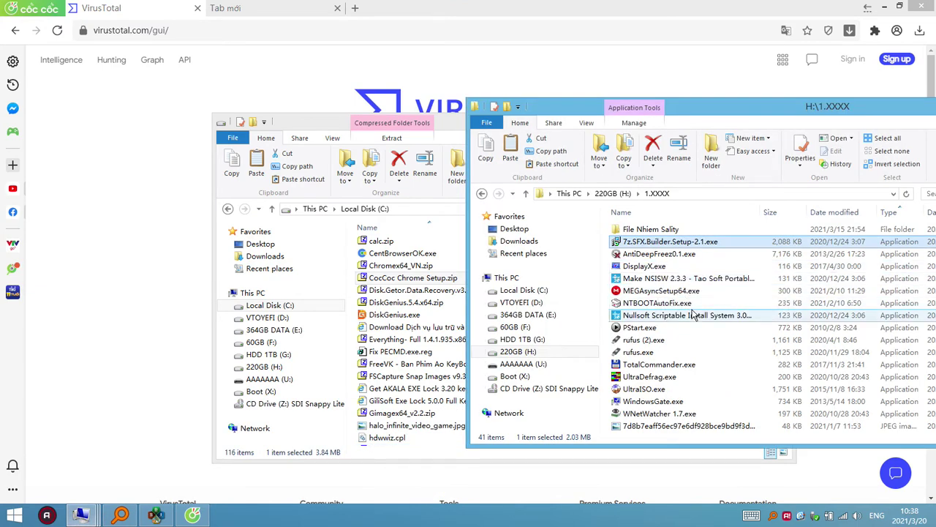
{"action": "left_click_drag", "start_coordinate": [658, 291], "coordinate": [121, 311]}
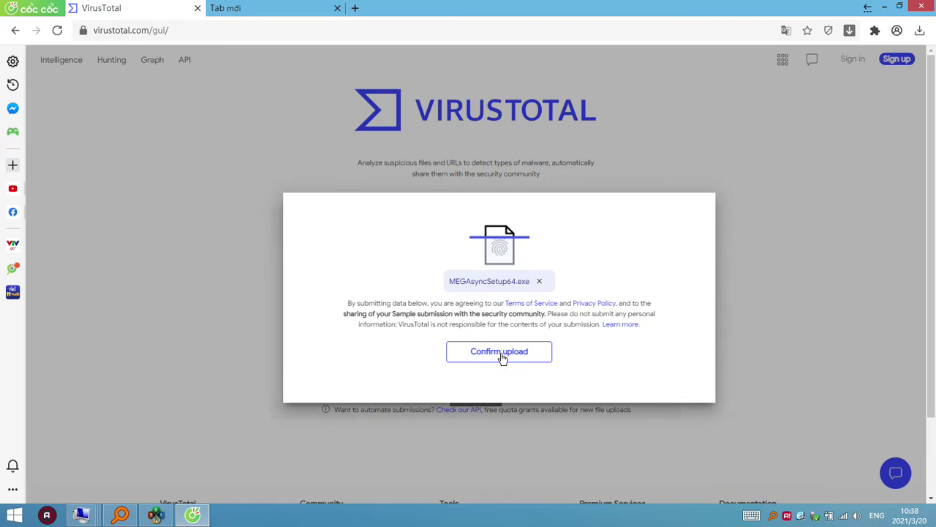
{"action": "left_click", "coordinate": [502, 356]}
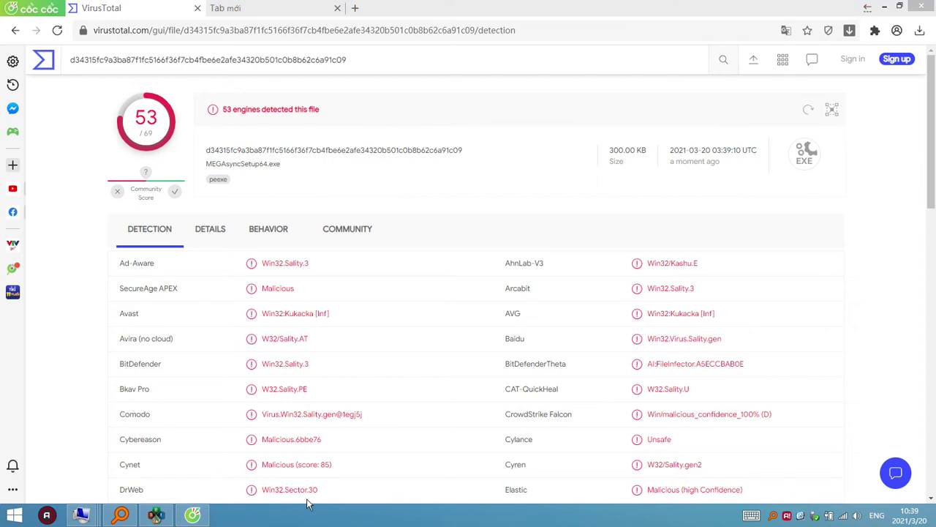
Step: Examine the VirusTotal detection results for MEGAsyncSetup64.exe, highlighting the Avast and Malwarebytes engine names
{"action": "mouse_move", "coordinate": [203, 517]}
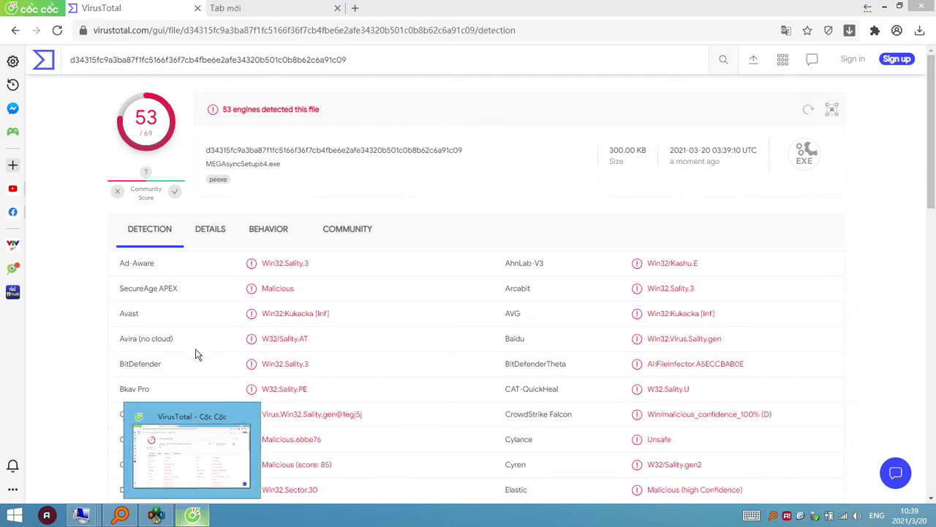
{"action": "scroll", "coordinate": [144, 301], "scroll_direction": "down", "scroll_amount": 1}
{"action": "scroll", "coordinate": [144, 301], "scroll_direction": "down", "scroll_amount": 2}
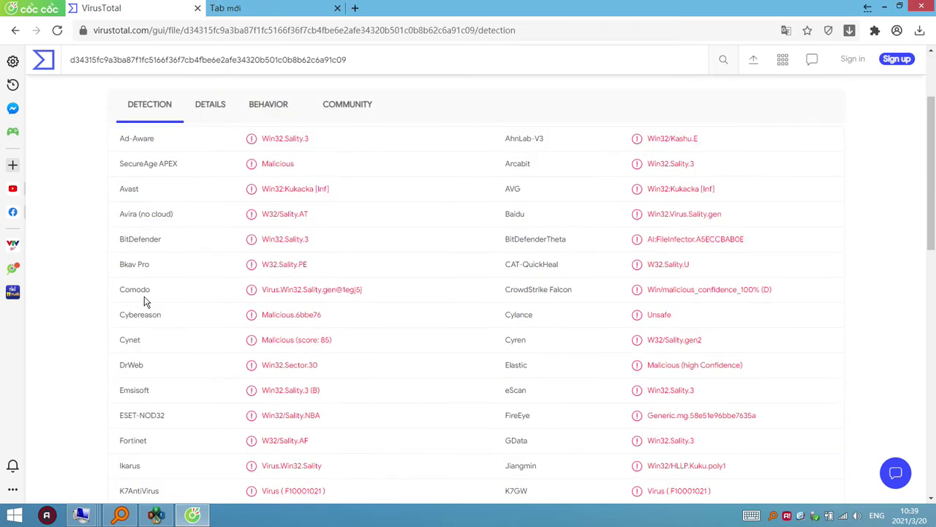
{"action": "scroll", "coordinate": [145, 301], "scroll_direction": "down", "scroll_amount": 1}
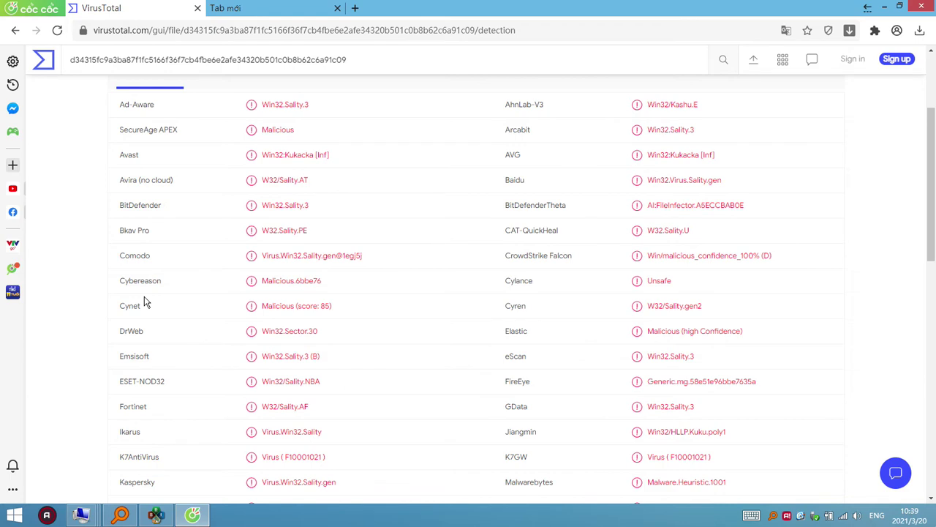
{"action": "scroll", "coordinate": [144, 301], "scroll_direction": "down", "scroll_amount": 1}
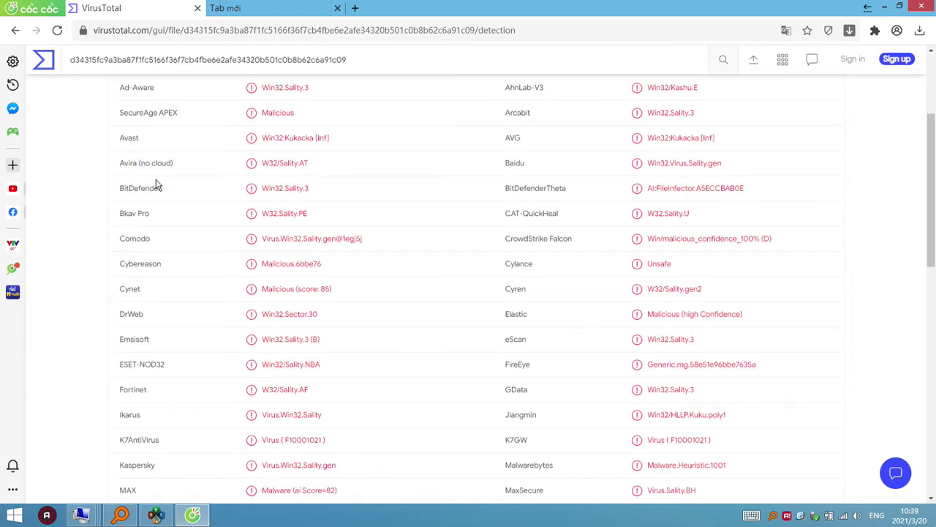
{"action": "left_click_drag", "start_coordinate": [139, 137], "coordinate": [113, 141]}
{"action": "left_click", "coordinate": [113, 140]}
{"action": "left_click_drag", "start_coordinate": [590, 473], "coordinate": [504, 472]}
Step: Look through the remaining engines in the detection list and highlight SUPERAntiSpyware among those without a detection
{"action": "scroll", "coordinate": [633, 358], "scroll_direction": "down", "scroll_amount": 5}
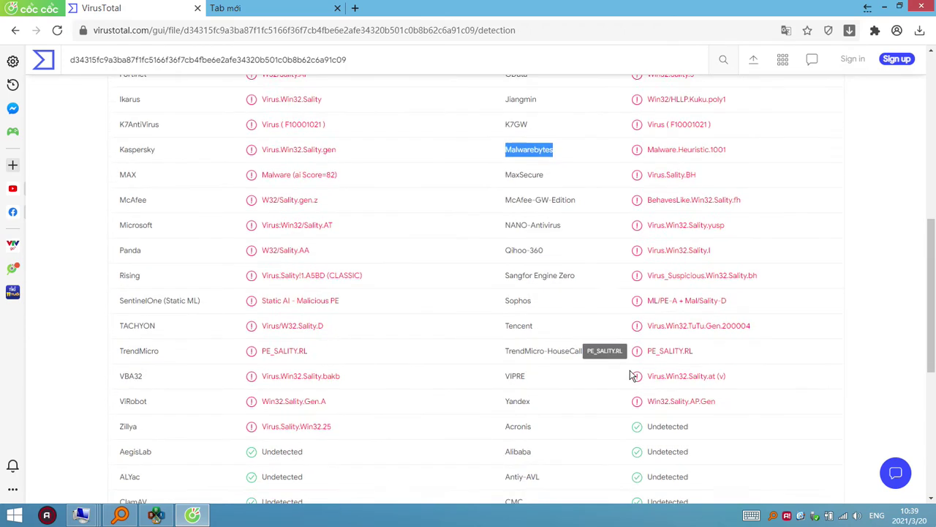
{"action": "scroll", "coordinate": [633, 375], "scroll_direction": "down", "scroll_amount": 2}
{"action": "scroll", "coordinate": [634, 375], "scroll_direction": "down", "scroll_amount": 1}
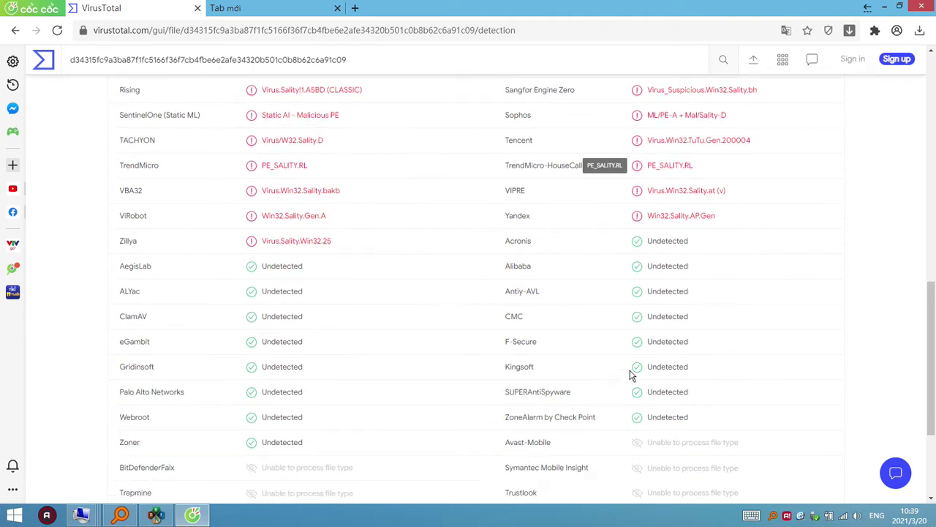
{"action": "scroll", "coordinate": [633, 375], "scroll_direction": "down", "scroll_amount": 1}
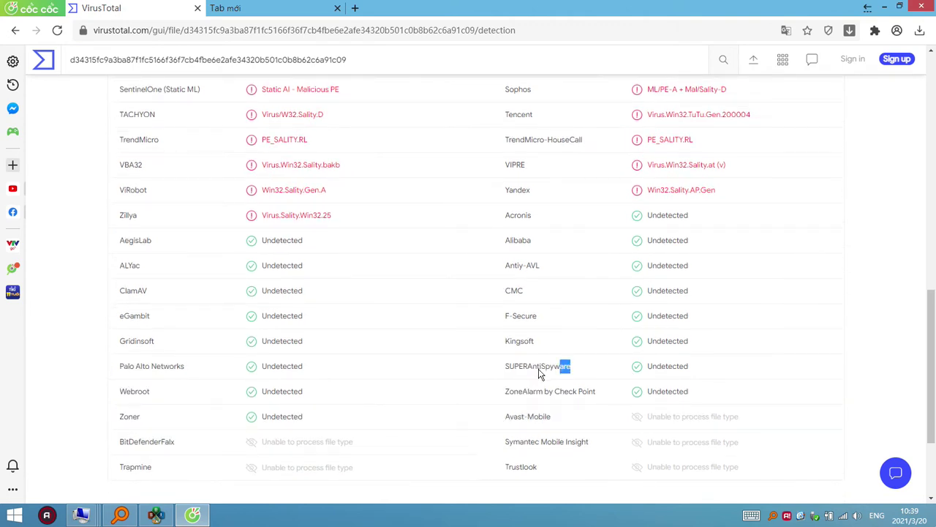
{"action": "left_click_drag", "start_coordinate": [540, 373], "coordinate": [501, 374]}
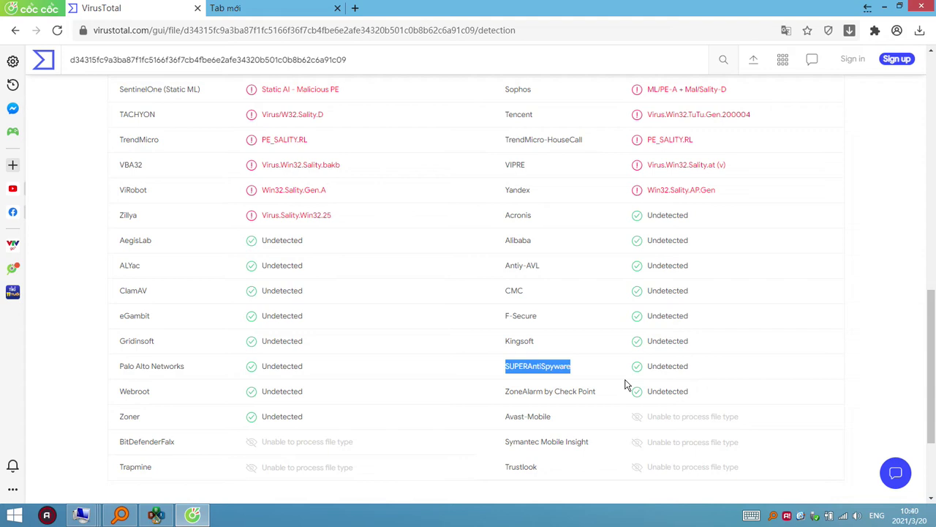
{"action": "scroll", "coordinate": [543, 338], "scroll_direction": "up", "scroll_amount": 1}
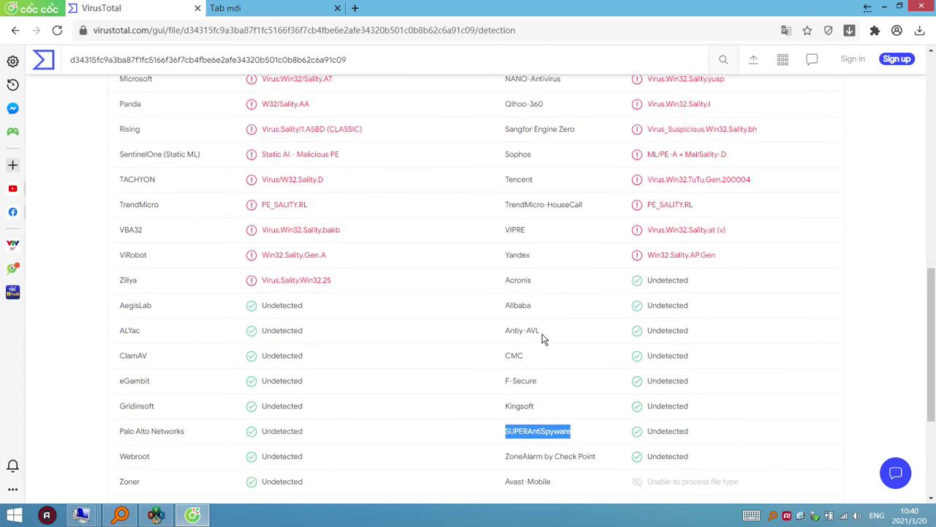
Step: Review the top of the VirusTotal report for MEGAsyncSetup64.exe and close the Cốc Cốc browser
{"action": "scroll", "coordinate": [542, 338], "scroll_direction": "up", "scroll_amount": 7}
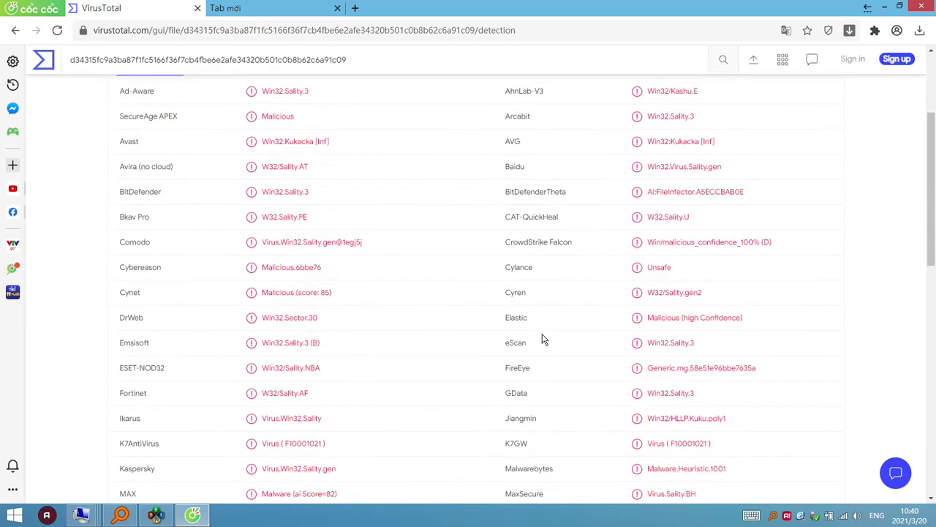
{"action": "scroll", "coordinate": [543, 339], "scroll_direction": "up", "scroll_amount": 1}
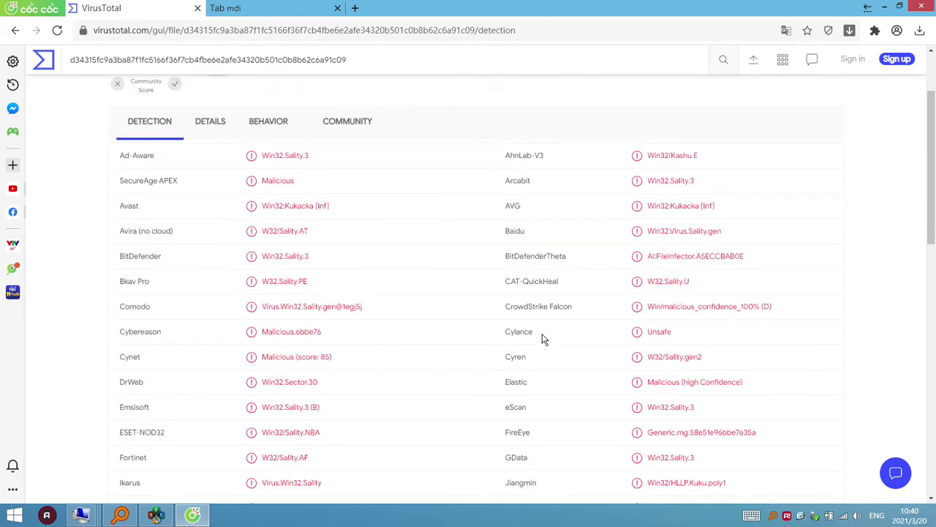
{"action": "scroll", "coordinate": [542, 338], "scroll_direction": "up", "scroll_amount": 2}
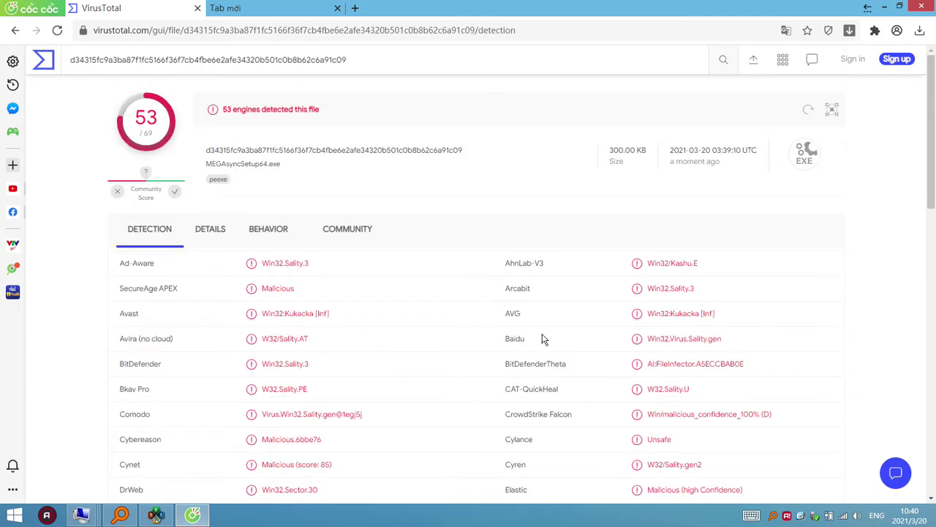
{"action": "left_click", "coordinate": [923, 8]}
{"action": "left_click", "coordinate": [505, 109]}
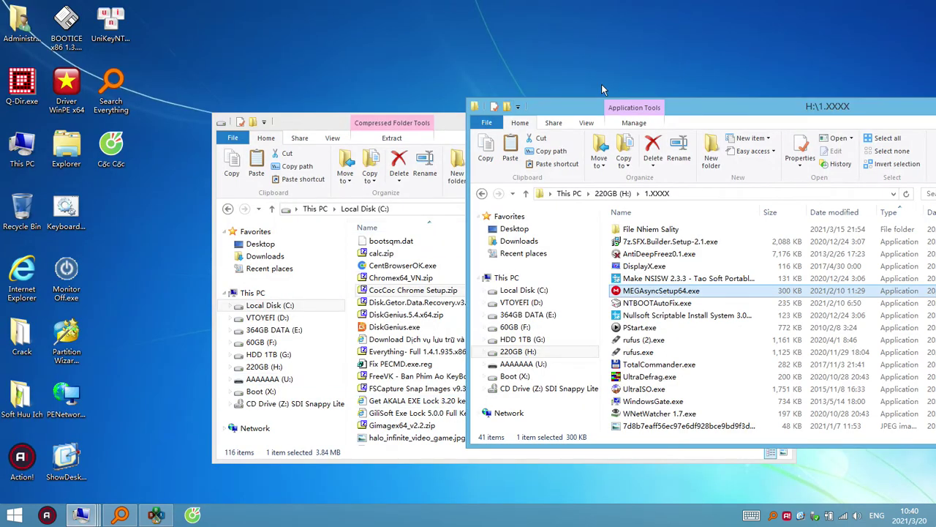
Step: Switch to Snappy Driver Installer, and bring up the H:\1.XXXX folder window over it before minimising the folder
{"action": "left_click", "coordinate": [408, 343]}
{"action": "left_click", "coordinate": [156, 515]}
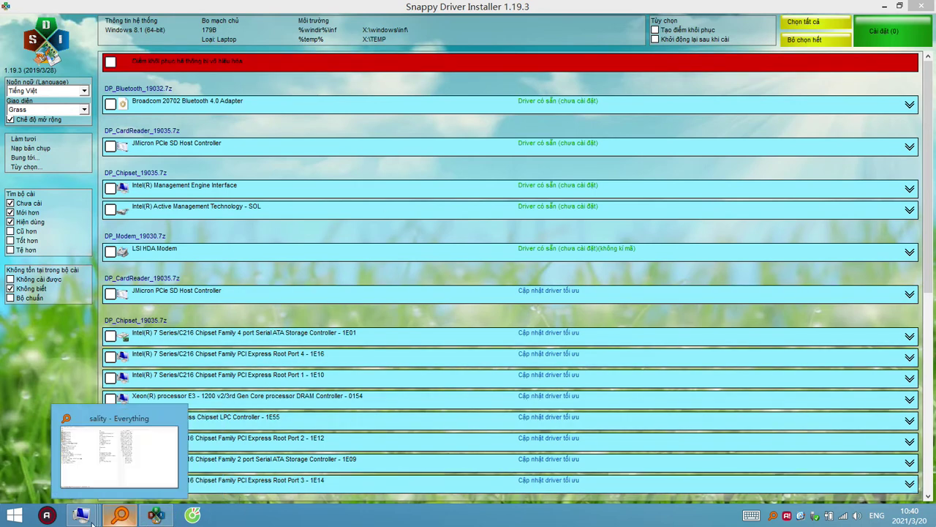
{"action": "mouse_move", "coordinate": [84, 516]}
{"action": "left_click", "coordinate": [479, 446]}
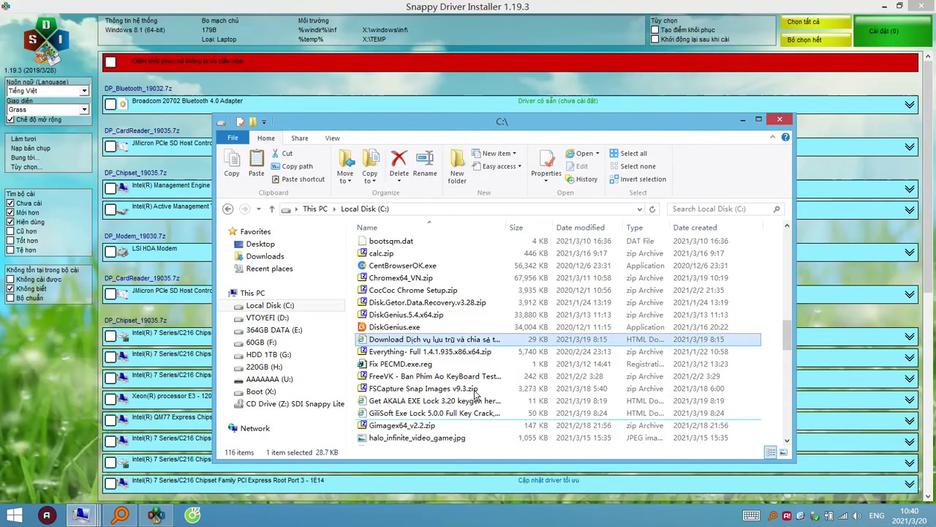
{"action": "mouse_move", "coordinate": [81, 514]}
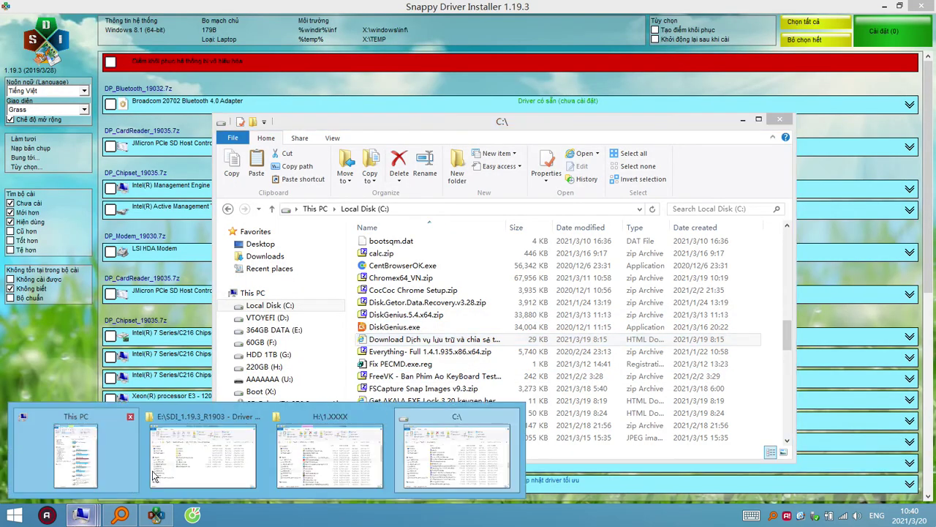
{"action": "left_click", "coordinate": [329, 450]}
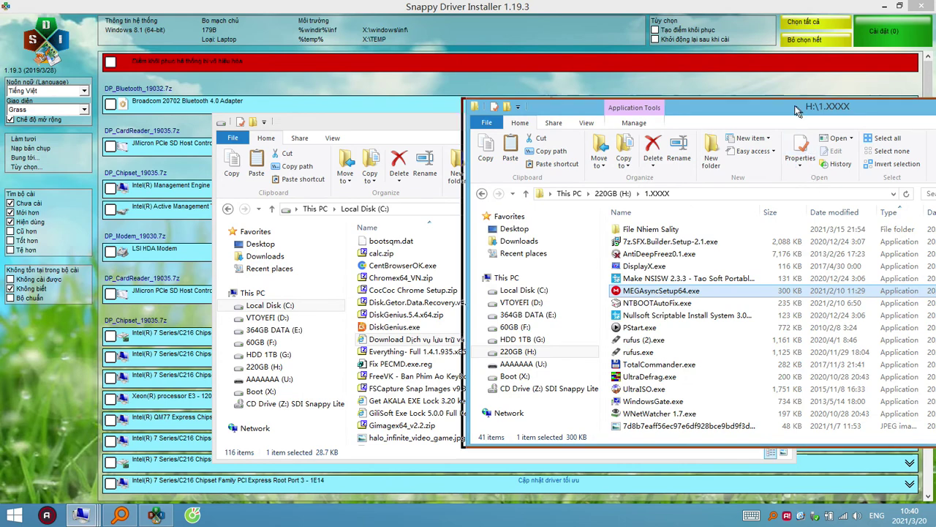
{"action": "left_click_drag", "start_coordinate": [798, 110], "coordinate": [622, 112]}
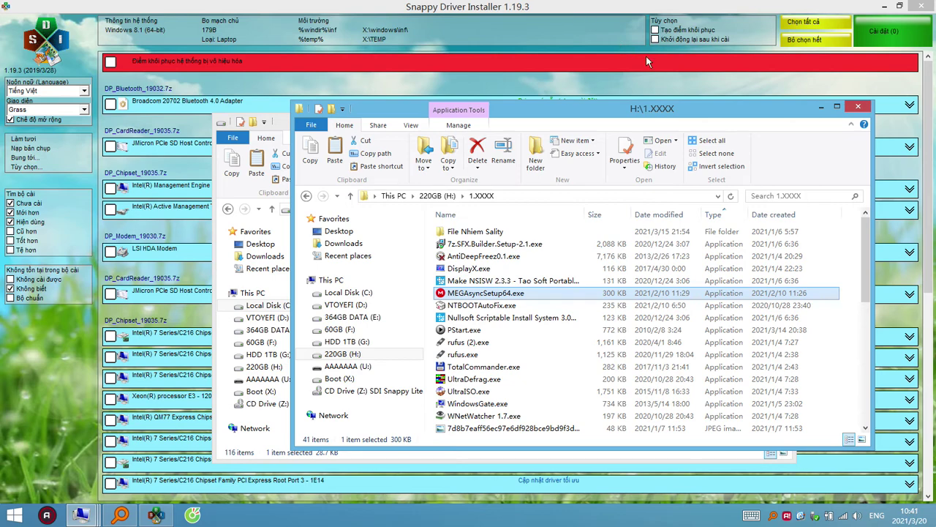
{"action": "left_click", "coordinate": [820, 107]}
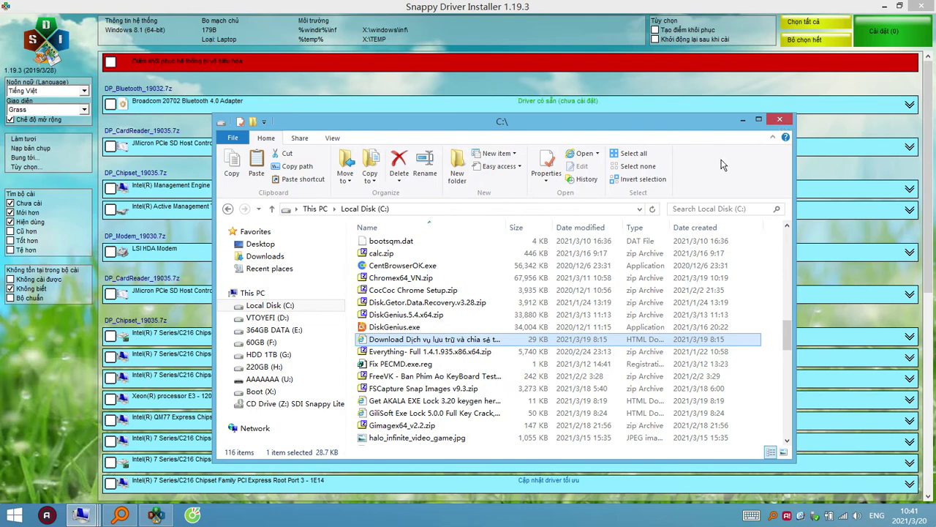
Step: Bring up the SDI_1.19.3_R1903 - Driver All Windows folder on drive E and show its full path
{"action": "left_click", "coordinate": [156, 517]}
{"action": "left_click", "coordinate": [81, 515]}
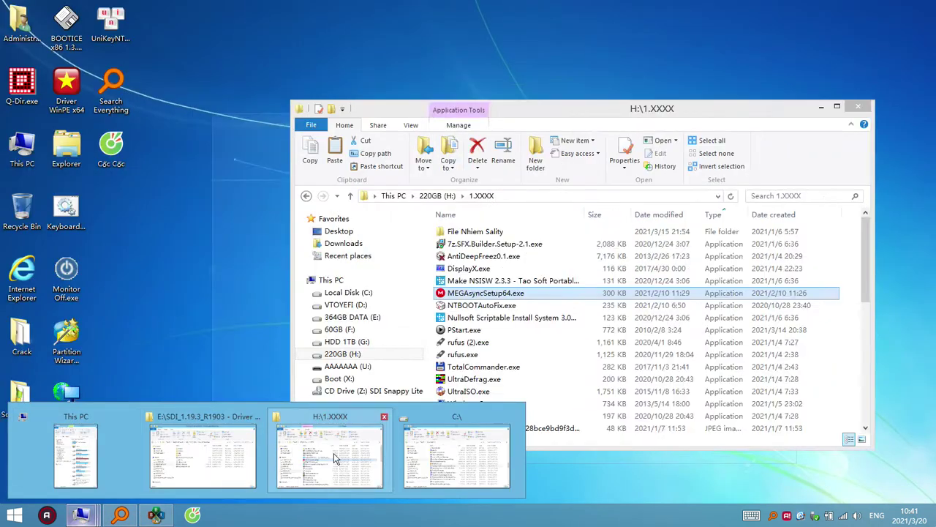
{"action": "mouse_move", "coordinate": [465, 455]}
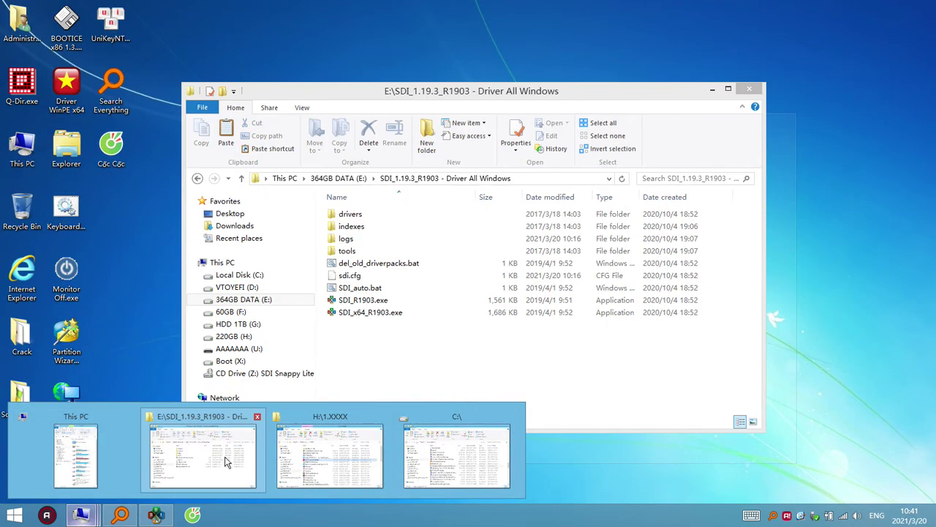
{"action": "left_click", "coordinate": [222, 458]}
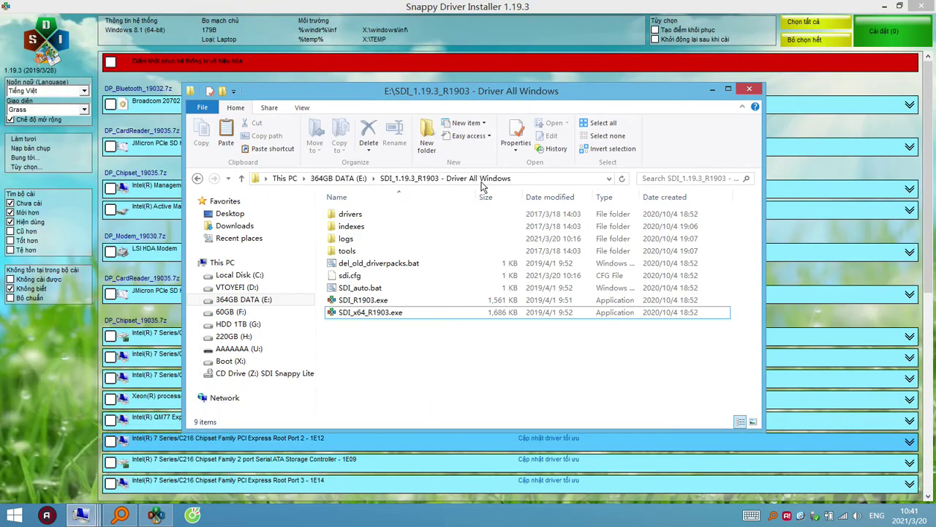
{"action": "left_click", "coordinate": [449, 183]}
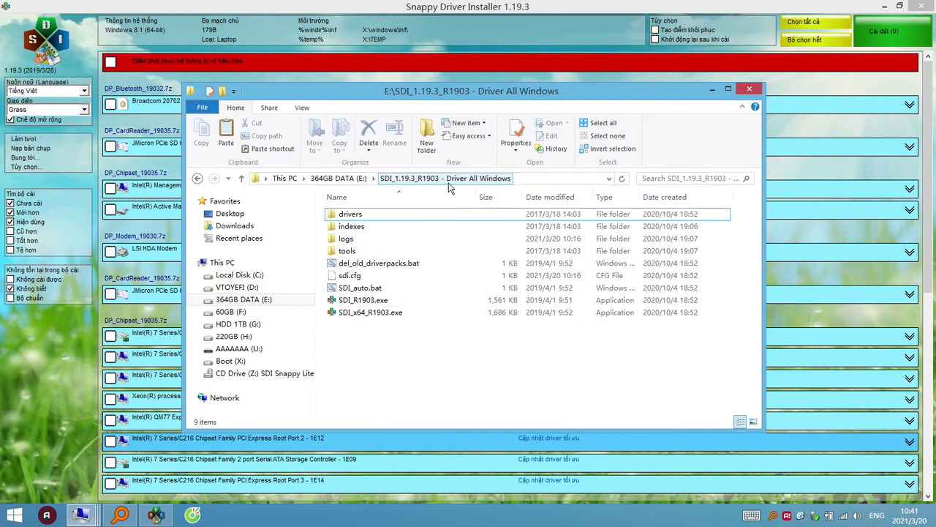
{"action": "left_click", "coordinate": [518, 182]}
{"action": "left_click", "coordinate": [339, 178]}
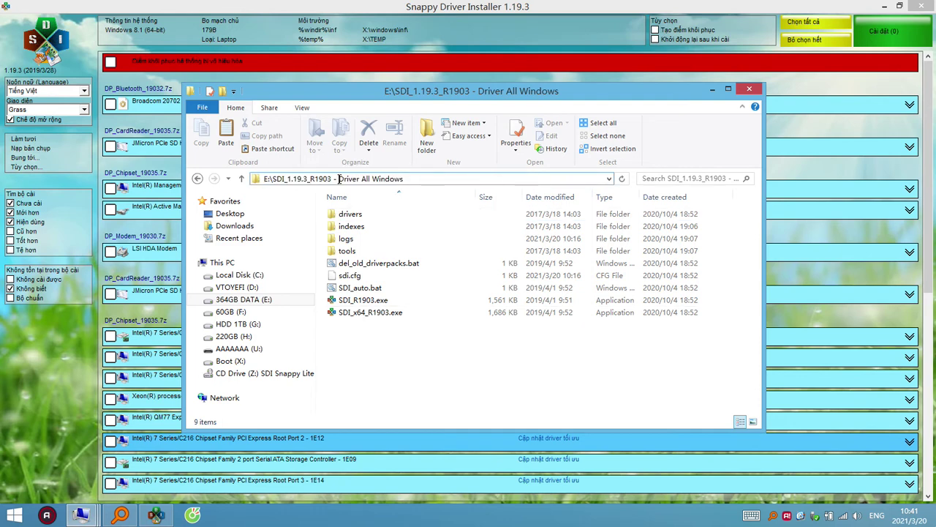
{"action": "left_click_drag", "start_coordinate": [339, 179], "coordinate": [330, 179]}
{"action": "left_click", "coordinate": [433, 385]}
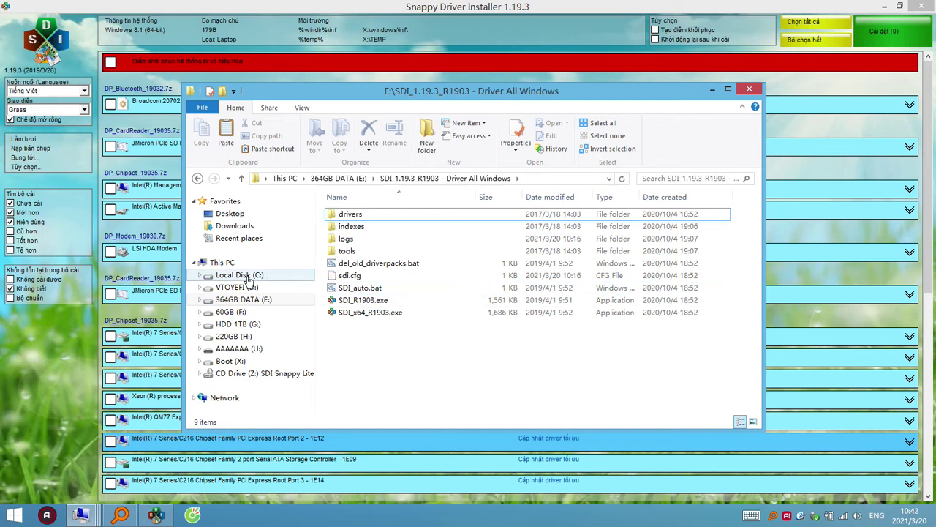
Step: Point out SDI_R1903.exe and SDI_x64_R1903.exe by selecting each in turn, and clear the selection
{"action": "left_click", "coordinate": [366, 300]}
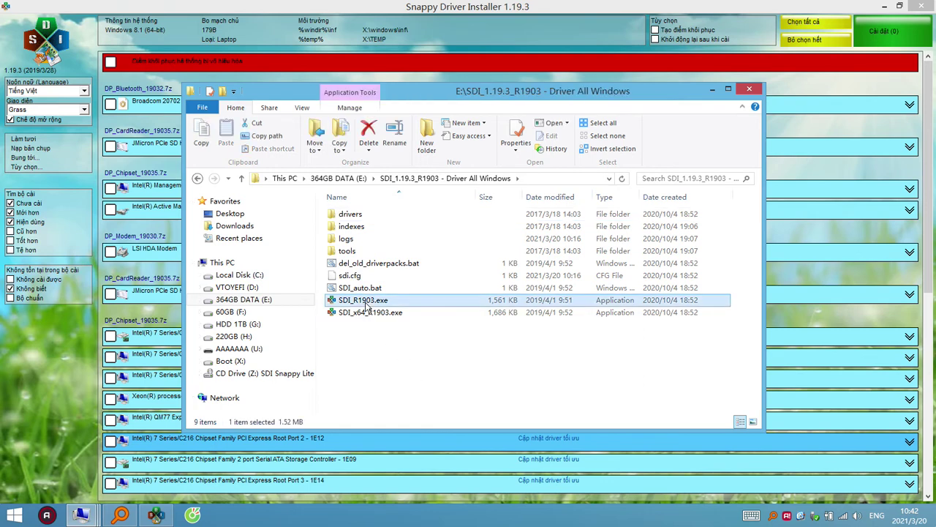
{"action": "left_click", "coordinate": [382, 313]}
{"action": "left_click", "coordinate": [387, 365]}
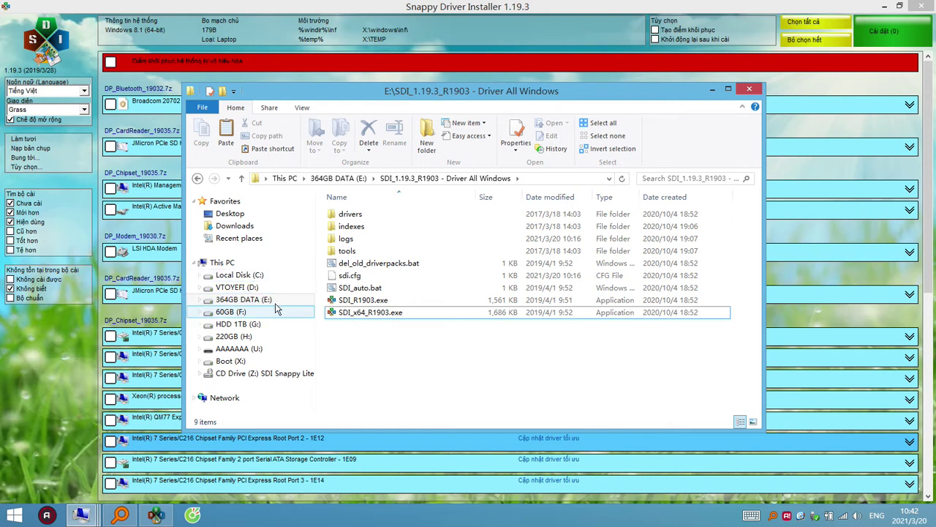
Step: Try to open the Manage console for This PC
{"action": "right_click", "coordinate": [219, 265]}
{"action": "left_click", "coordinate": [432, 377]}
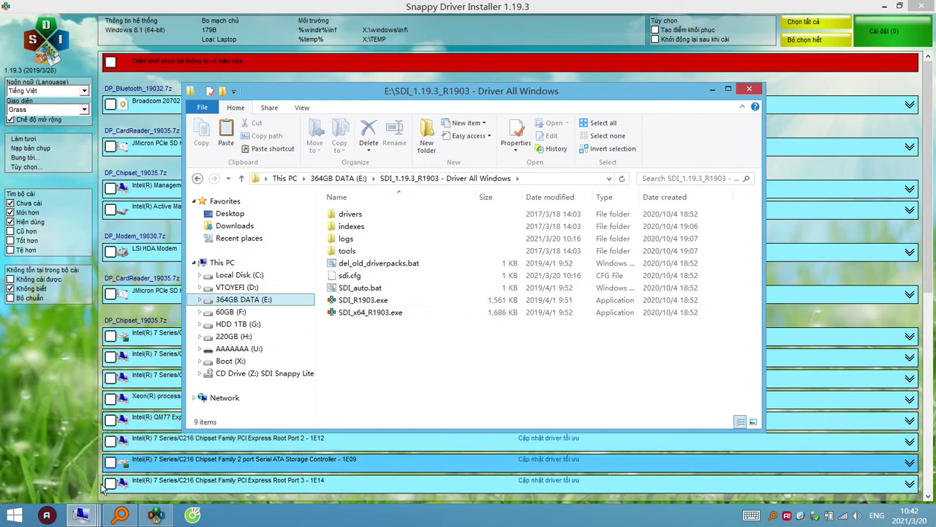
{"action": "left_click", "coordinate": [376, 360]}
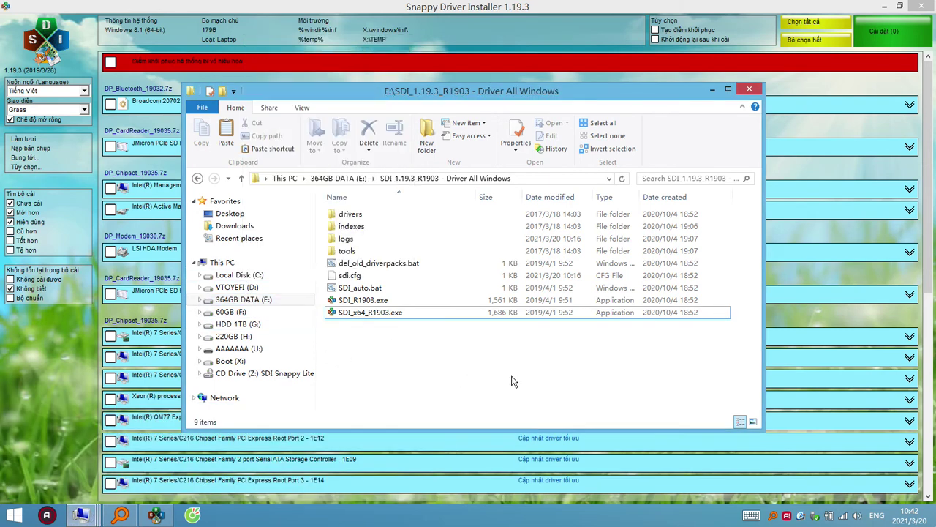
{"action": "right_click", "coordinate": [221, 261]}
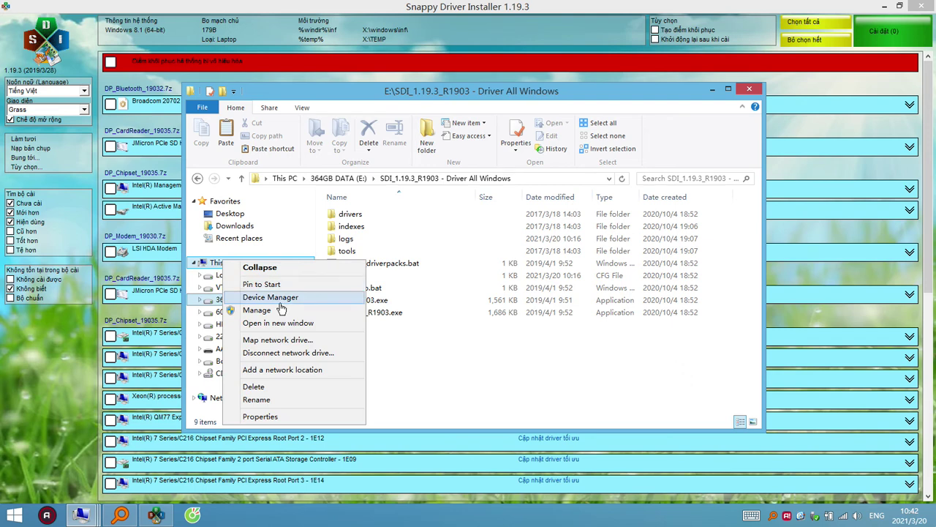
{"action": "left_click", "coordinate": [254, 312]}
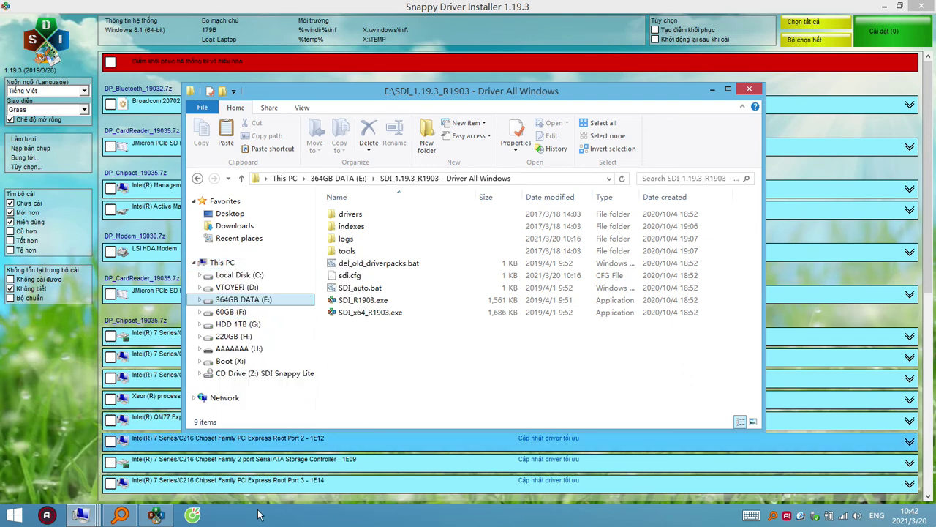
{"action": "right_click", "coordinate": [286, 517]}
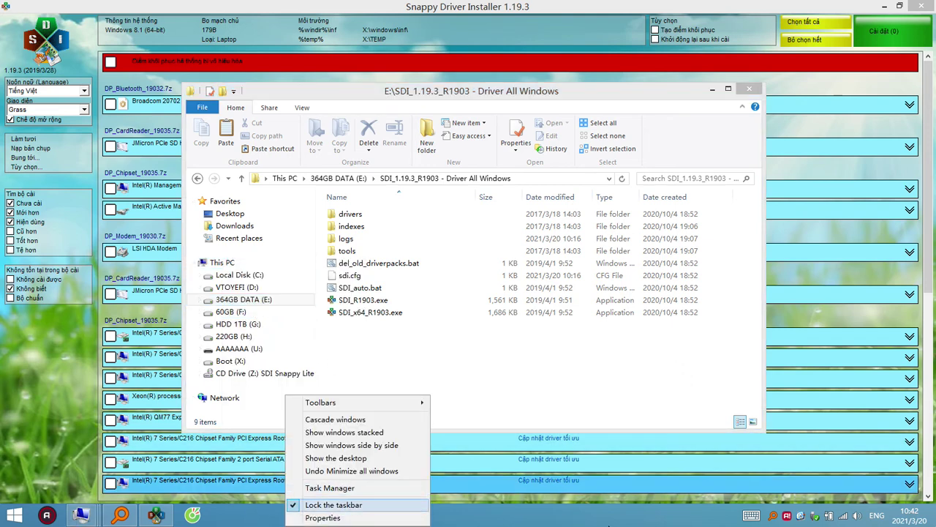
{"action": "left_click", "coordinate": [506, 458]}
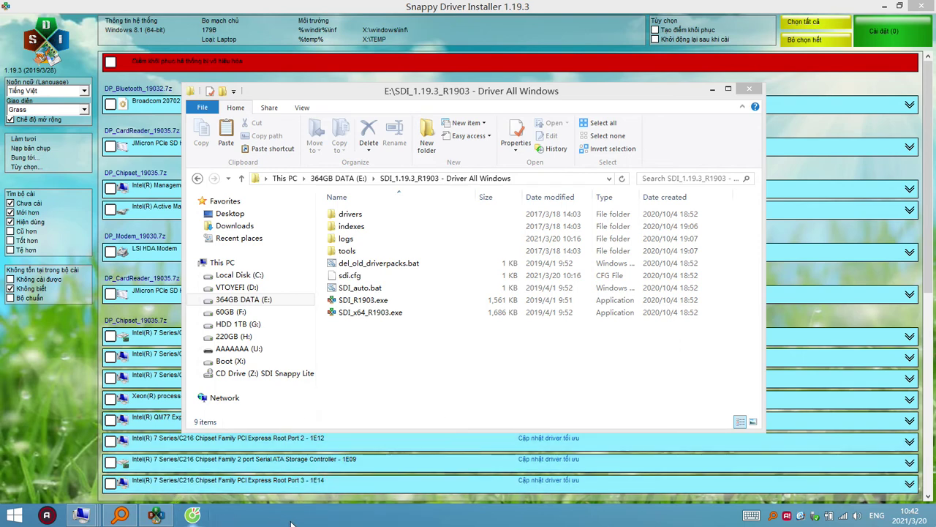
Step: Bring Snappy Driver Installer to the front and examine the whole list of available, updatable and installed drivers
{"action": "left_click", "coordinate": [616, 11]}
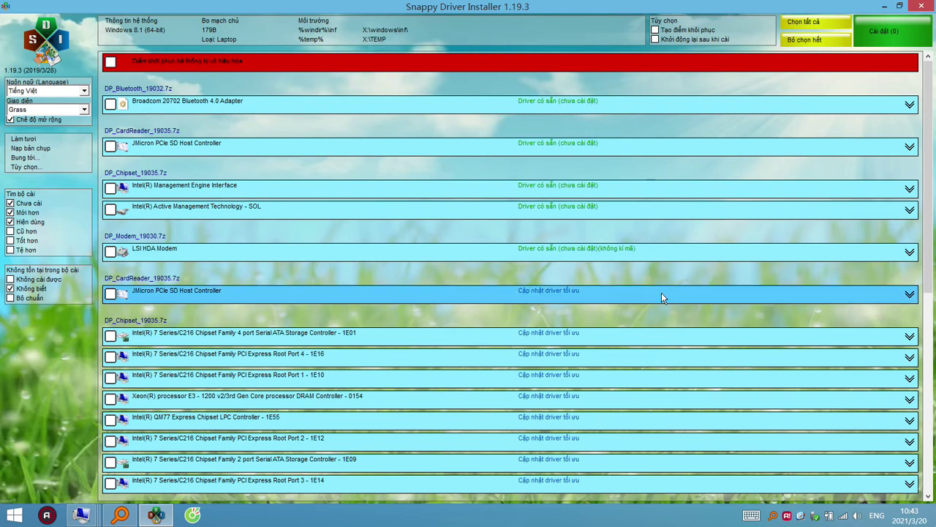
{"action": "scroll", "coordinate": [661, 293], "scroll_direction": "down", "scroll_amount": 3}
{"action": "scroll", "coordinate": [676, 309], "scroll_direction": "down", "scroll_amount": 3}
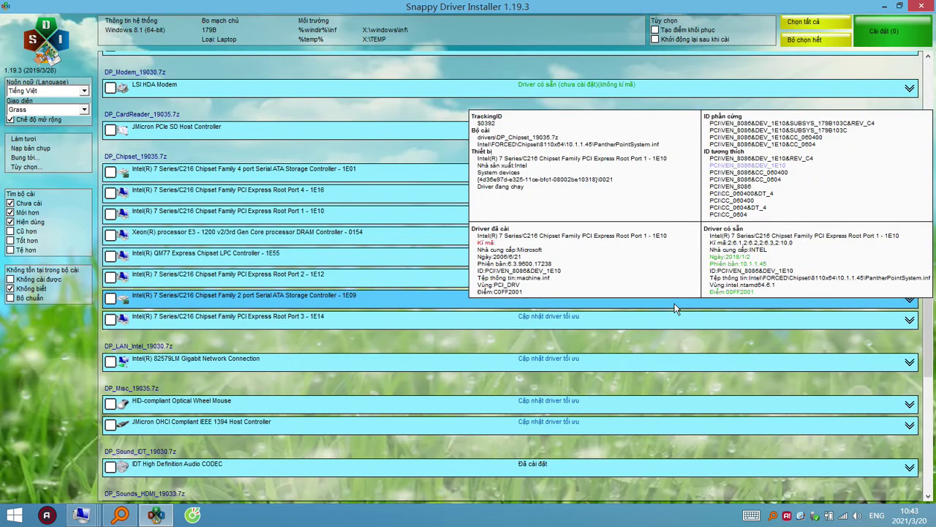
{"action": "scroll", "coordinate": [675, 309], "scroll_direction": "down", "scroll_amount": 2}
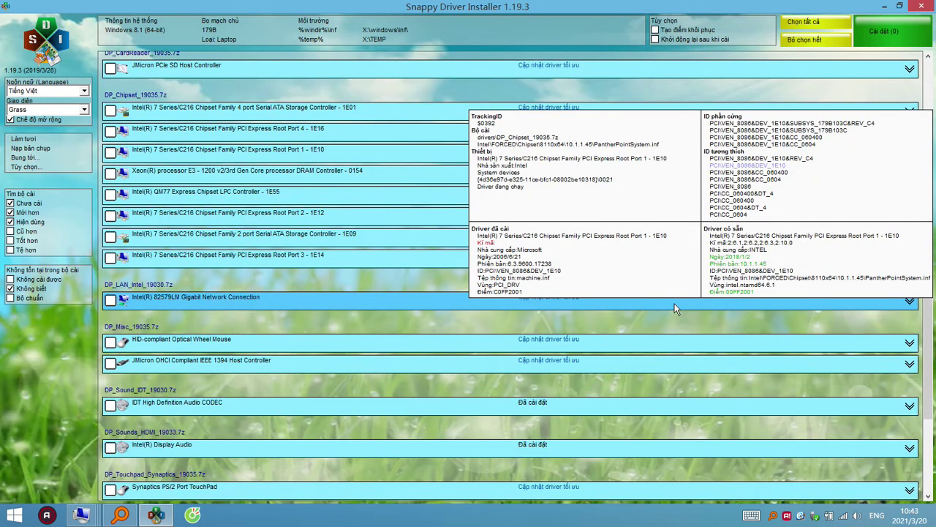
{"action": "scroll", "coordinate": [676, 309], "scroll_direction": "down", "scroll_amount": 1}
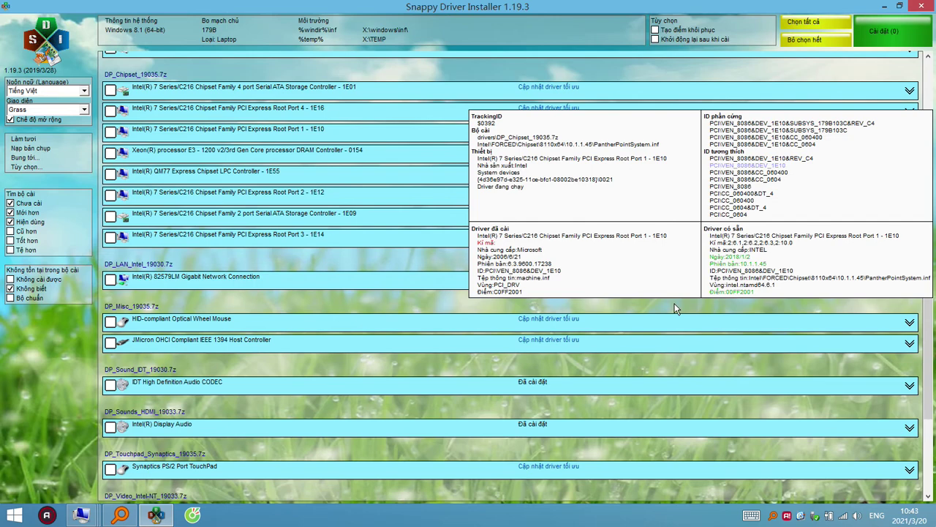
{"action": "scroll", "coordinate": [676, 309], "scroll_direction": "up", "scroll_amount": 5}
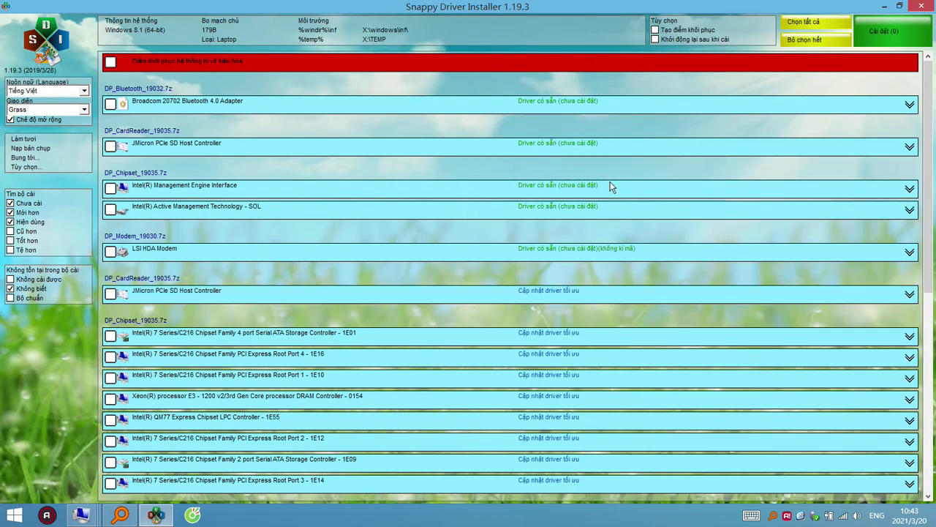
{"action": "mouse_move", "coordinate": [548, 210]}
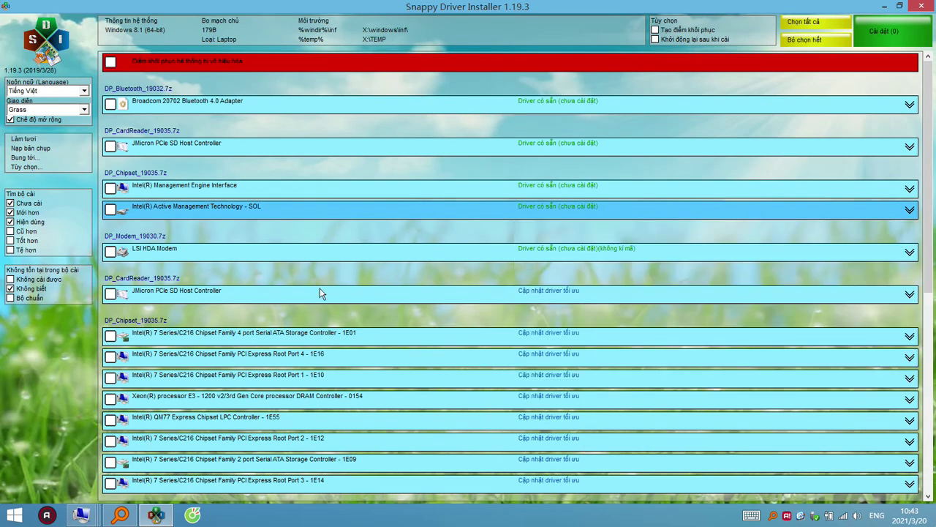
{"action": "scroll", "coordinate": [422, 270], "scroll_direction": "down", "scroll_amount": 3}
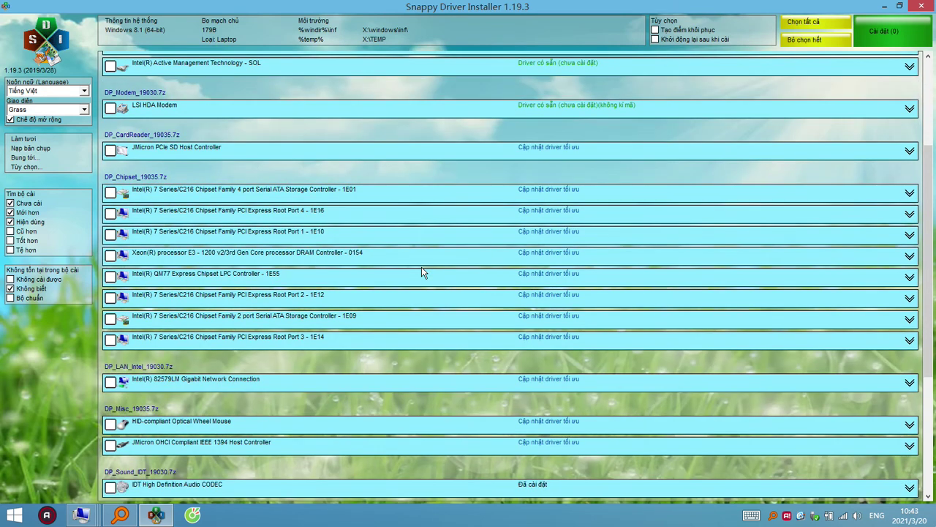
{"action": "scroll", "coordinate": [421, 271], "scroll_direction": "down", "scroll_amount": 3}
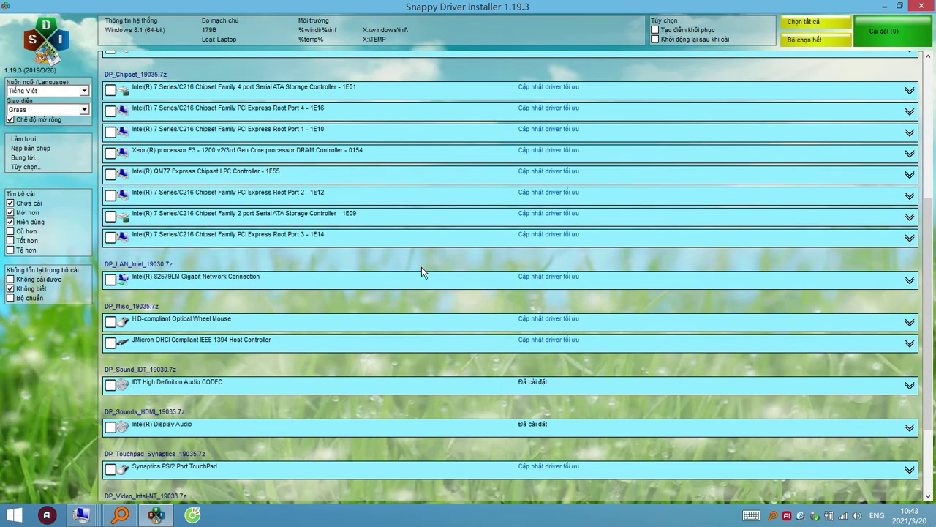
{"action": "scroll", "coordinate": [422, 267], "scroll_direction": "down", "scroll_amount": 3}
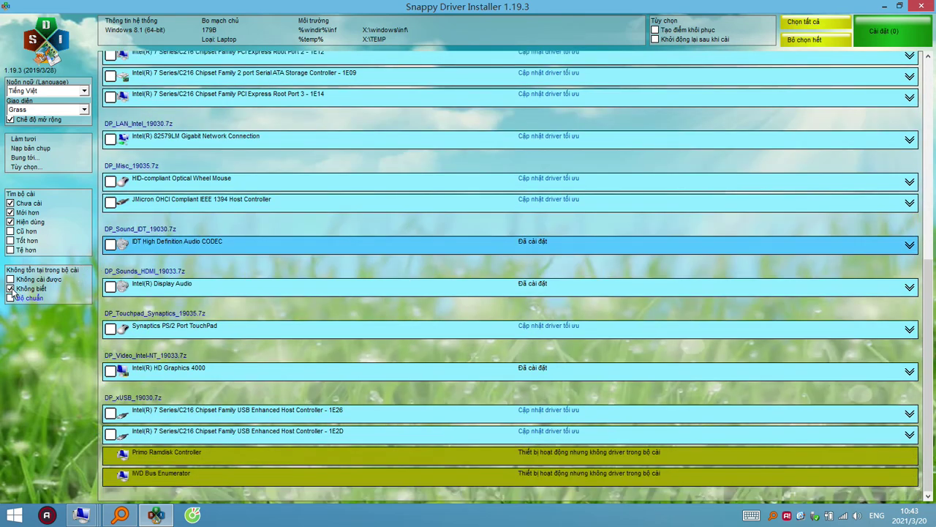
Step: Enable the Cũ hơn filter for driver packs and mark the Intel(R) HD Graphics 4000 driver for installation
{"action": "left_click", "coordinate": [12, 232]}
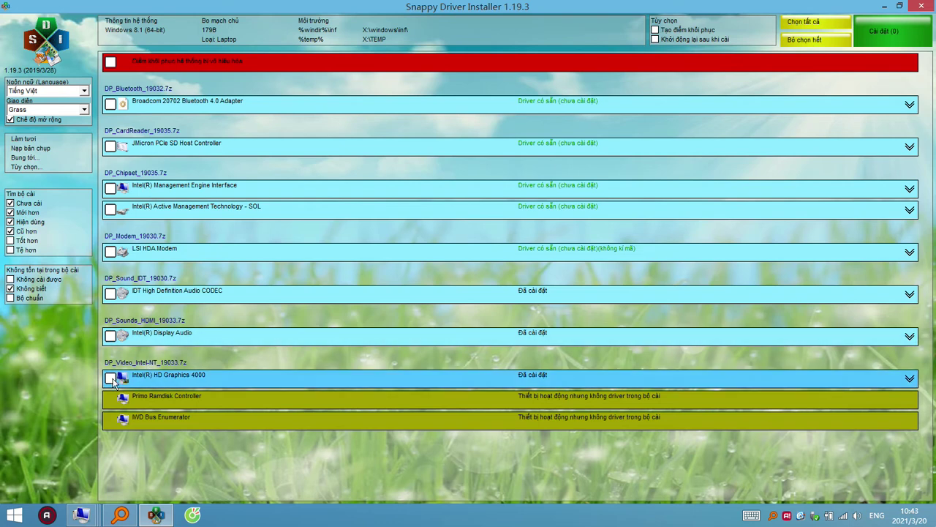
{"action": "left_click", "coordinate": [112, 378]}
{"action": "mouse_move", "coordinate": [218, 384]}
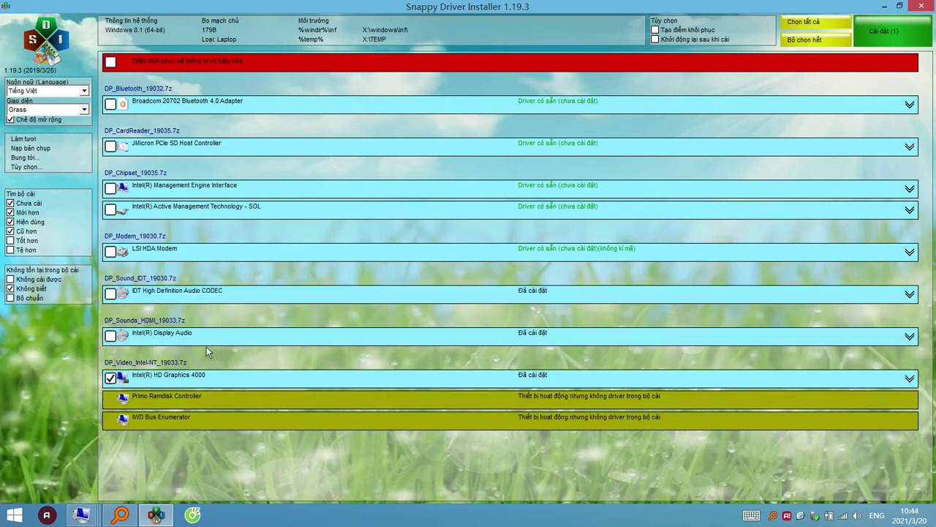
Step: Mark the IDT High Definition Audio CODEC and Intel(R) Display Audio drivers for installation, and clear both marks
{"action": "mouse_move", "coordinate": [271, 381]}
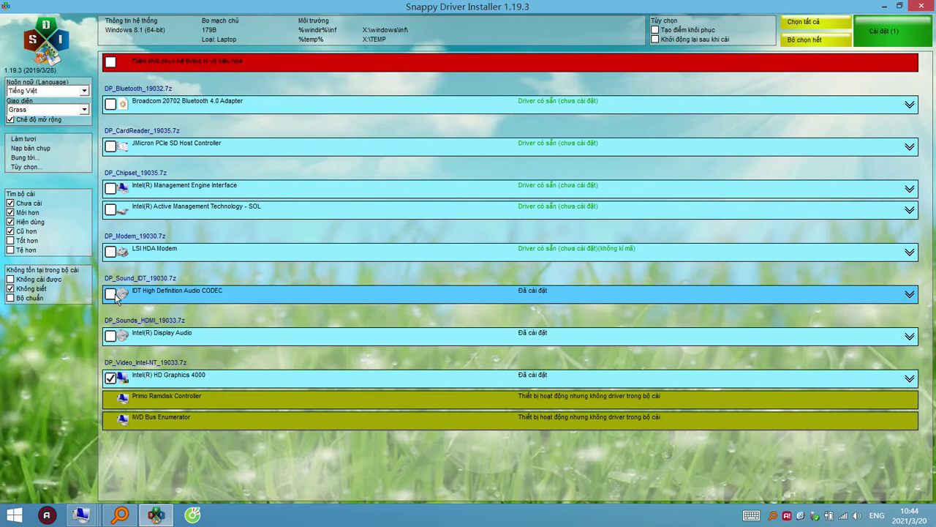
{"action": "left_click", "coordinate": [111, 294]}
{"action": "left_click", "coordinate": [110, 337]}
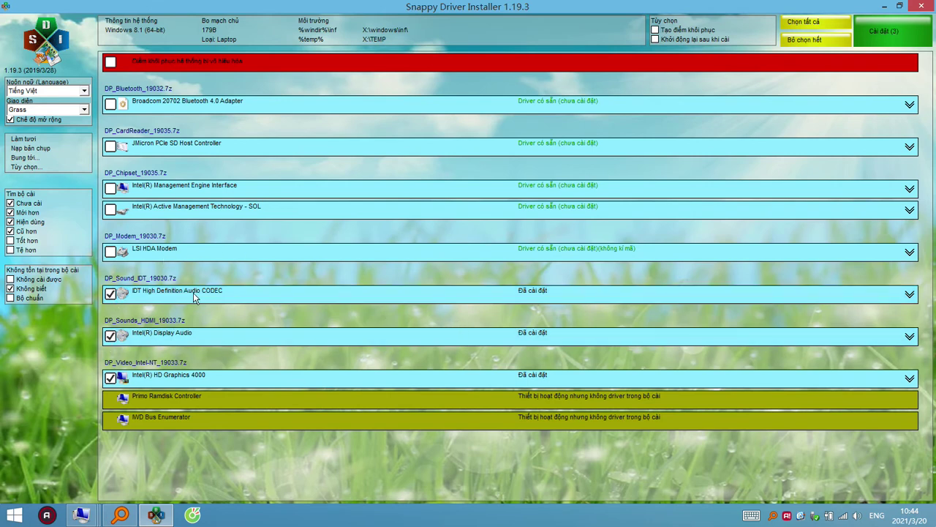
{"action": "left_click", "coordinate": [111, 336]}
{"action": "left_click", "coordinate": [111, 336]}
{"action": "left_click", "coordinate": [111, 337]}
{"action": "left_click", "coordinate": [110, 294]}
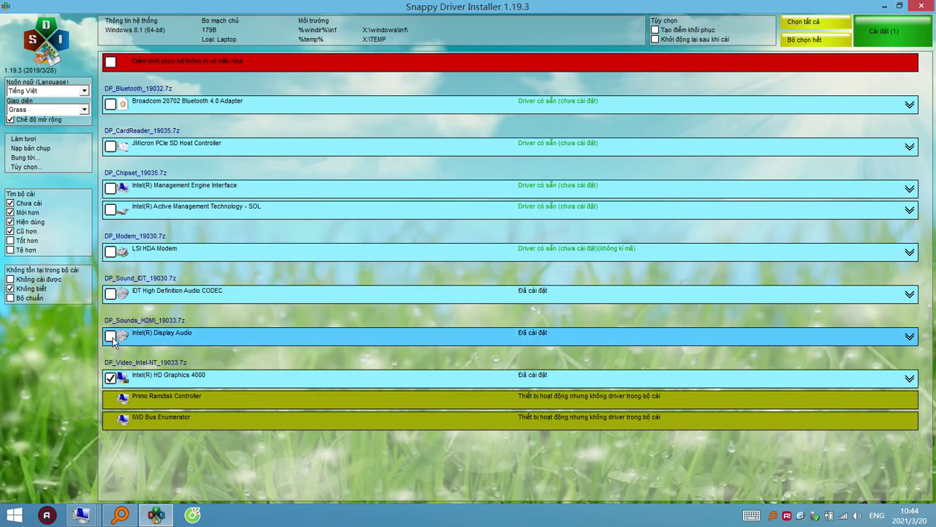
Step: Mark both audio drivers for installation again and view the details of Intel(R) Display Audio
{"action": "left_click", "coordinate": [111, 294]}
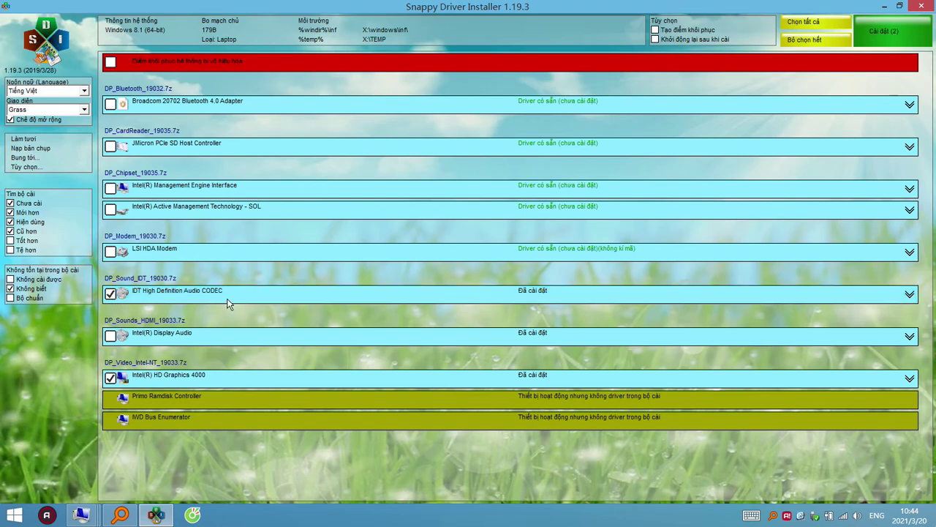
{"action": "left_click", "coordinate": [111, 336]}
{"action": "mouse_move", "coordinate": [329, 342]}
{"action": "mouse_move", "coordinate": [178, 338]}
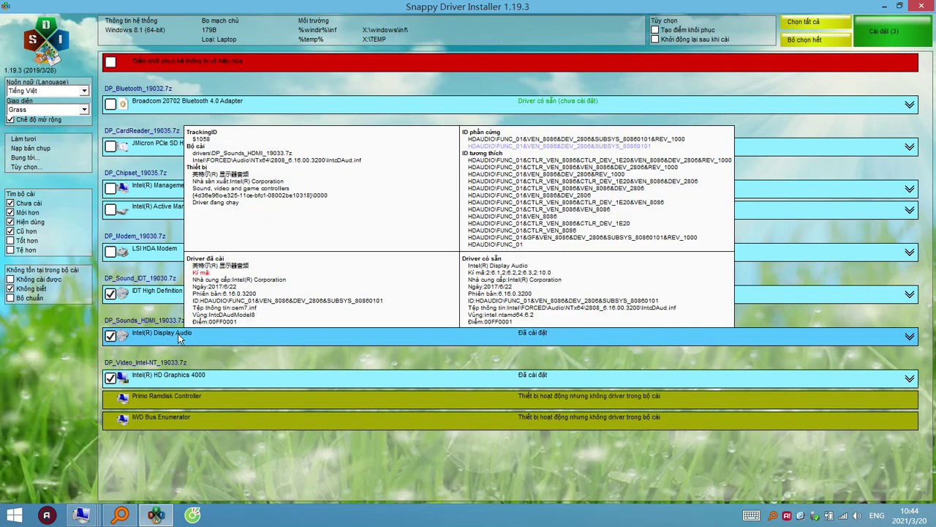
Step: Clear the installation marks of IDT High Definition Audio CODEC, Intel(R) Display Audio and Intel(R) HD Graphics 4000
{"action": "left_click", "coordinate": [196, 292]}
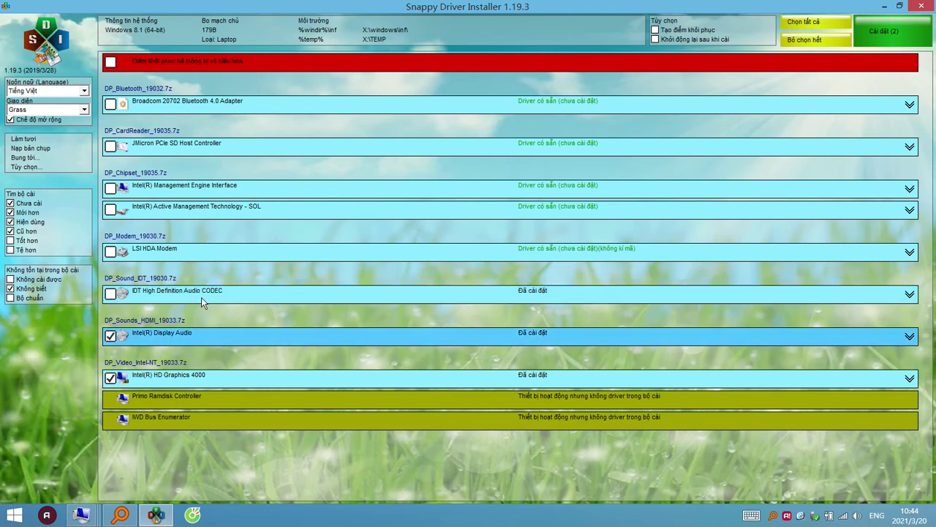
{"action": "left_click", "coordinate": [201, 297]}
{"action": "left_click", "coordinate": [165, 379]}
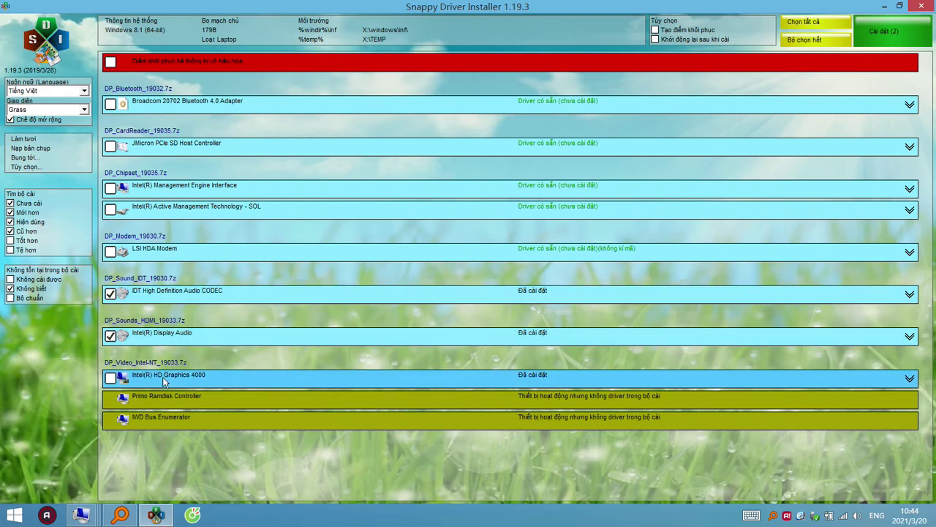
{"action": "left_click", "coordinate": [161, 336]}
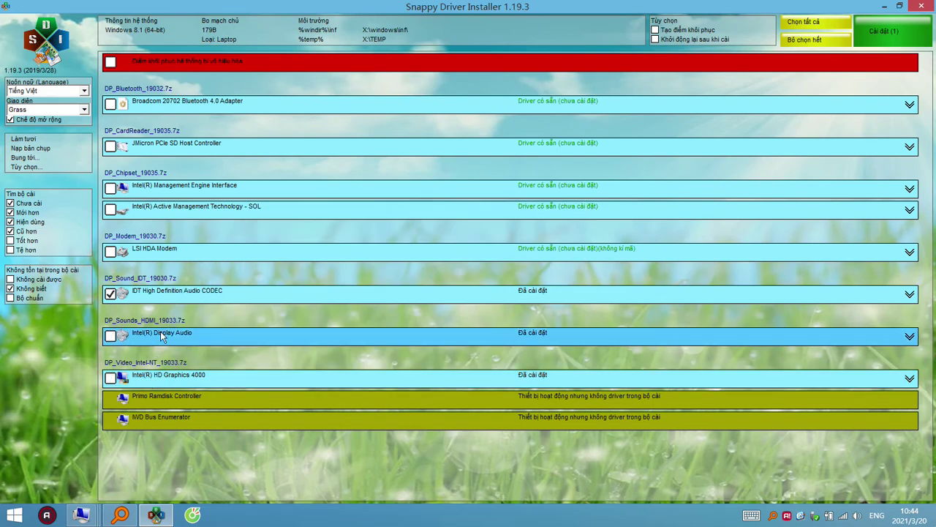
{"action": "left_click", "coordinate": [187, 296]}
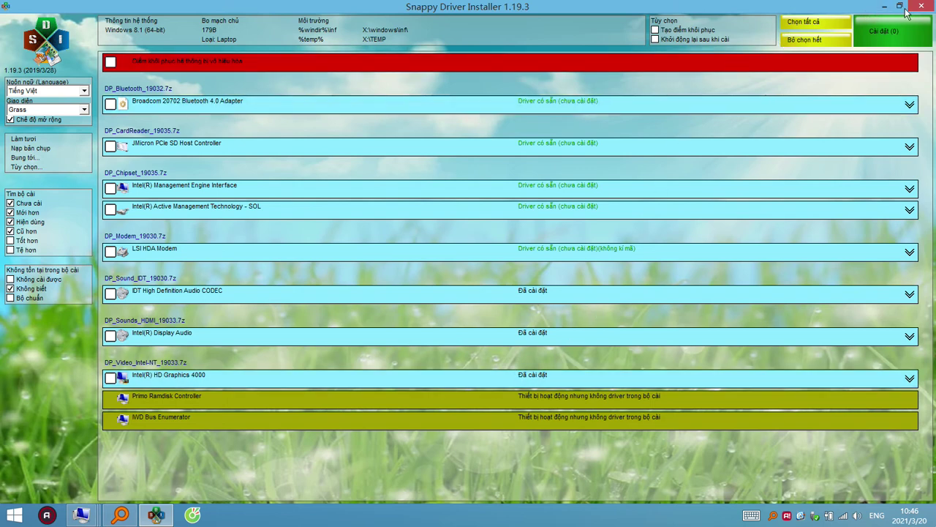
Step: Close the Snappy Driver Installer window and select SDI_R1903.exe in its folder on drive E:
{"action": "left_click", "coordinate": [927, 7]}
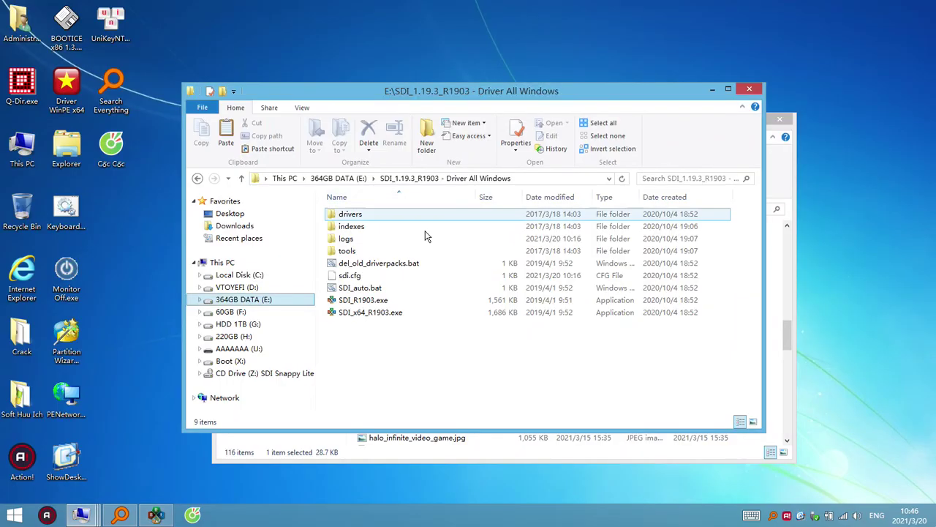
{"action": "left_click", "coordinate": [389, 316]}
{"action": "left_click", "coordinate": [379, 304]}
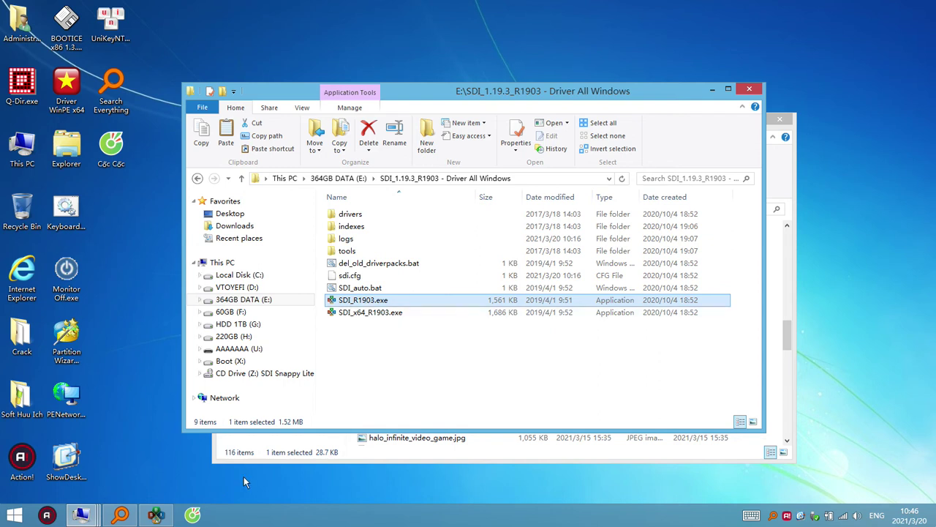
Step: Switch to the Cốc Cốc browser and place the SDI_1.19.3_R1903 folder window beside the page content
{"action": "left_click", "coordinate": [193, 515]}
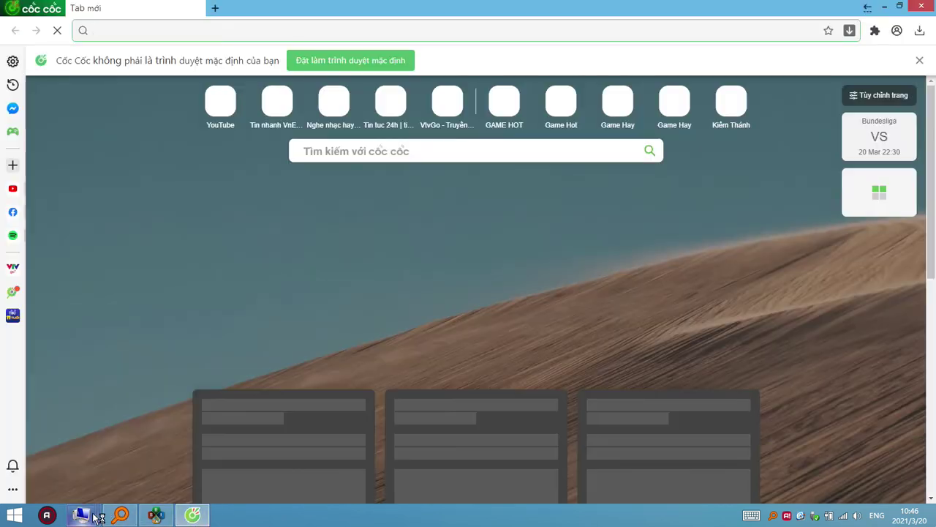
{"action": "mouse_move", "coordinate": [81, 515]}
{"action": "left_click", "coordinate": [204, 476]}
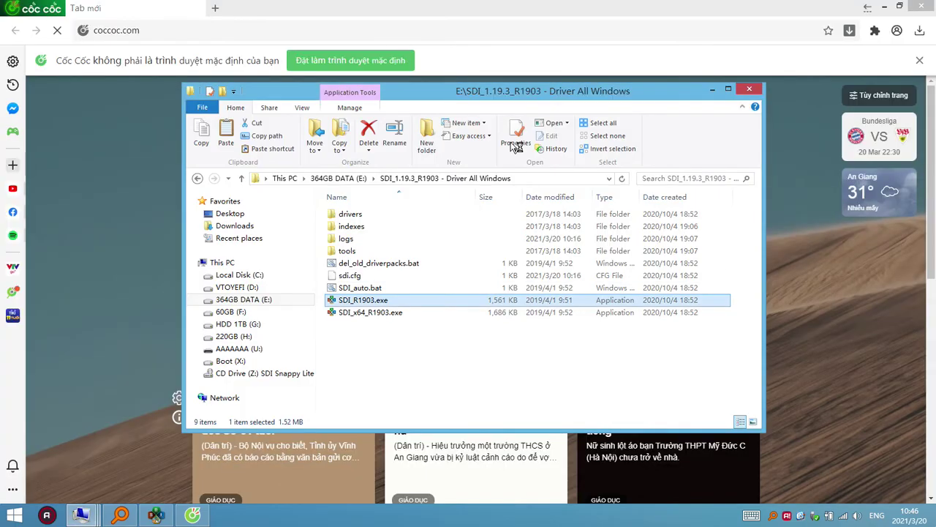
{"action": "left_click_drag", "start_coordinate": [446, 93], "coordinate": [718, 160]}
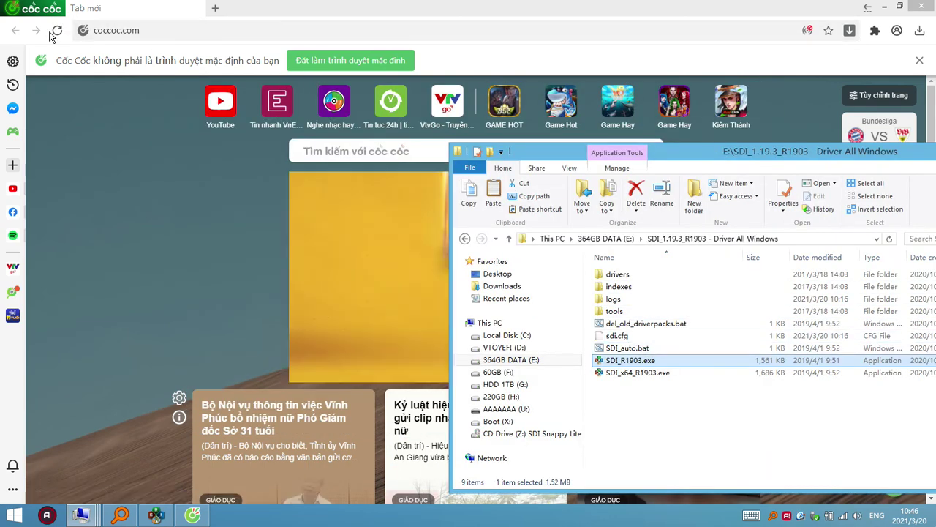
Step: Go to virustotal.com and close the remaining Snappy Driver Installer window
{"action": "left_click", "coordinate": [147, 25]}
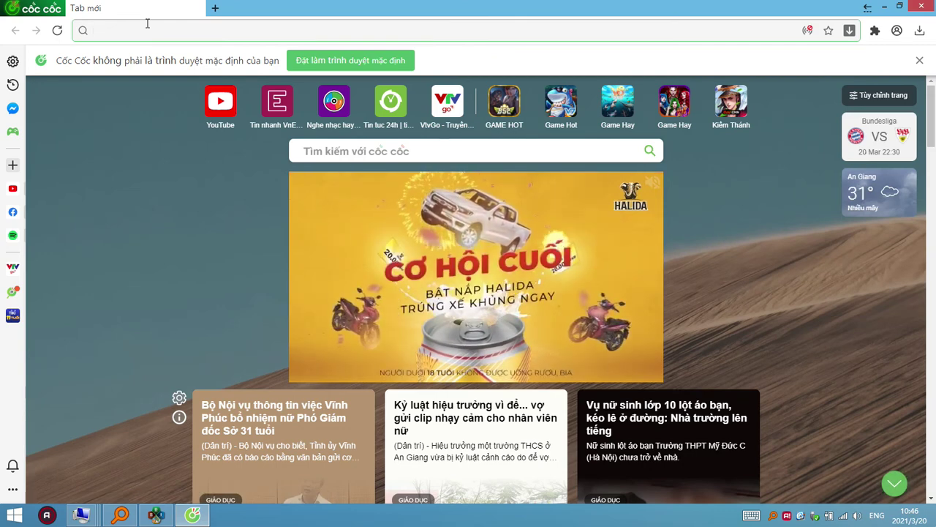
{"action": "type", "text": "vir"}
{"action": "key", "text": "Right"}
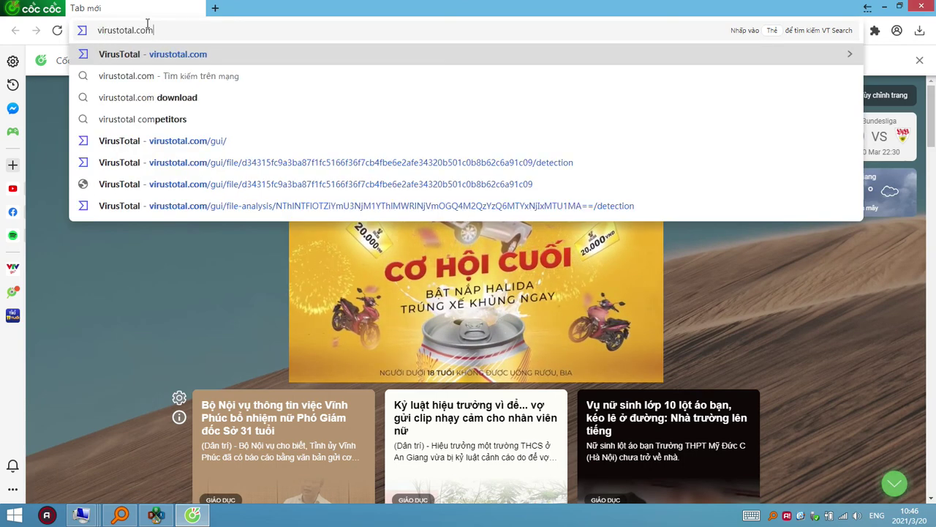
{"action": "key", "text": "Return"}
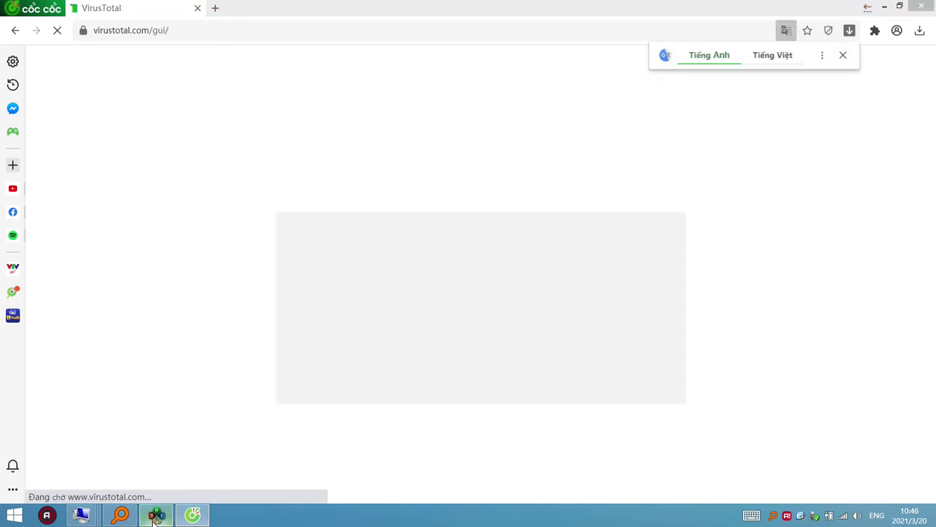
{"action": "left_click", "coordinate": [156, 515]}
{"action": "left_click", "coordinate": [921, 6]}
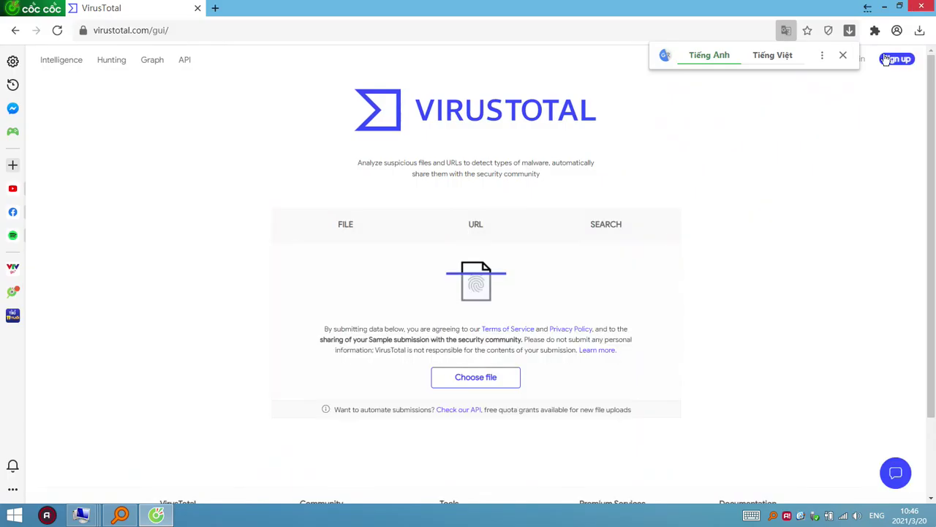
Step: Submit SDI_R1903.exe from the SDI_1.19.3_R1903 folder to VirusTotal for scanning and confirm the upload
{"action": "mouse_move", "coordinate": [83, 515]}
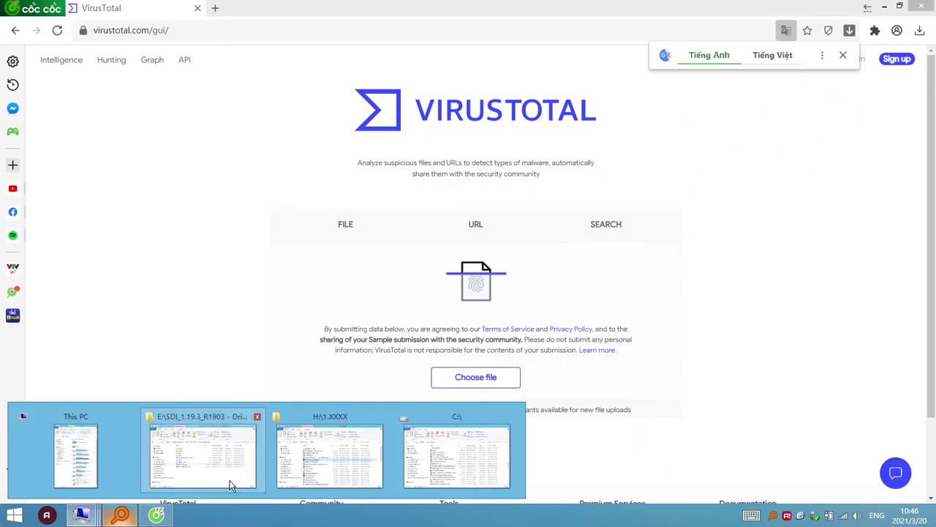
{"action": "left_click", "coordinate": [200, 476]}
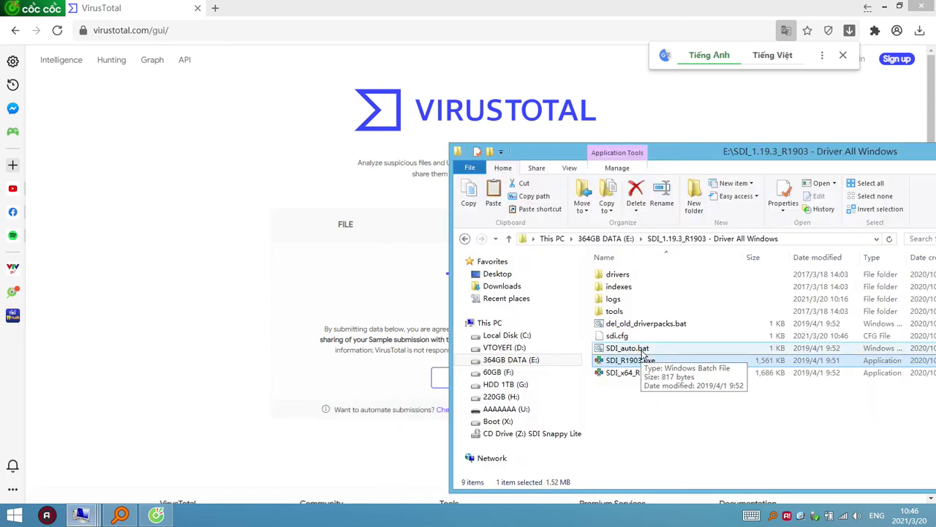
{"action": "left_click_drag", "start_coordinate": [631, 360], "coordinate": [422, 341]}
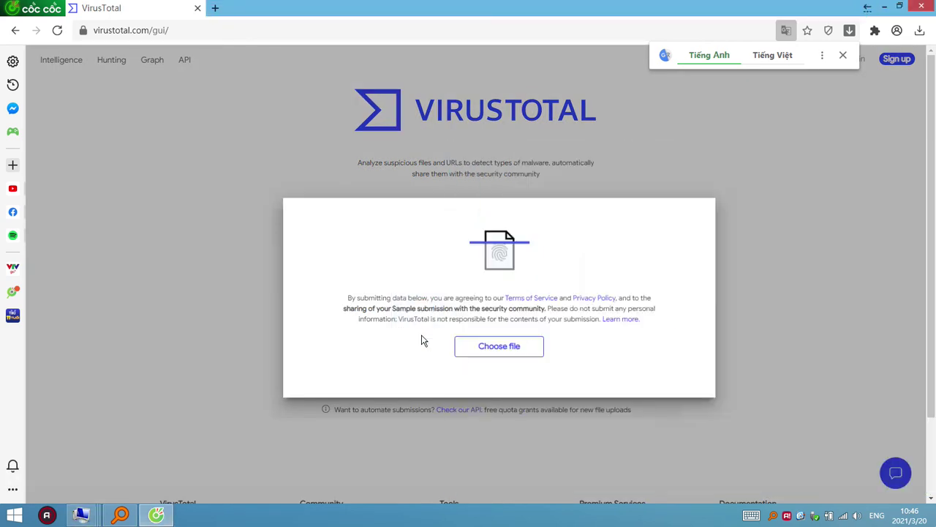
{"action": "left_click", "coordinate": [512, 358]}
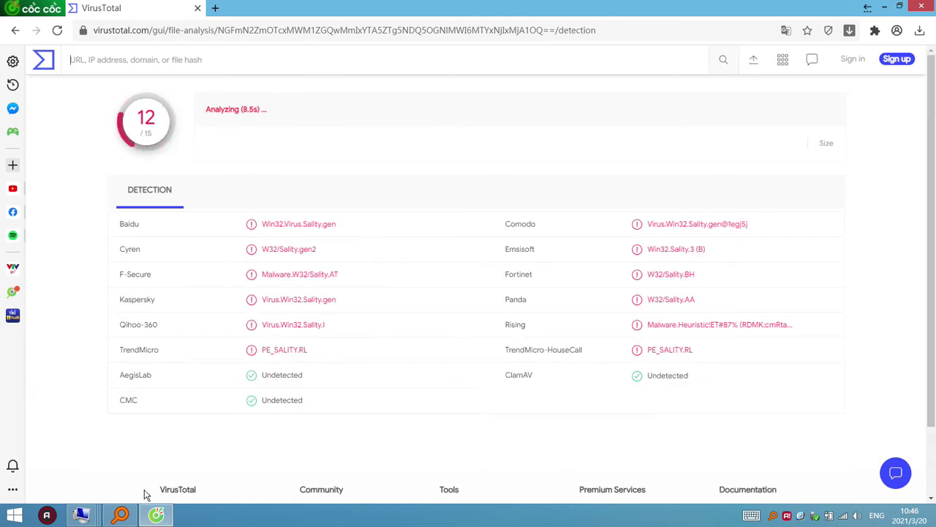
Step: Bring the SDI_1.19.3_R1903 folder to the front and compare SDI_R1903.exe with SDI_x64_R1903.exe by selecting each in turn
{"action": "mouse_move", "coordinate": [81, 515]}
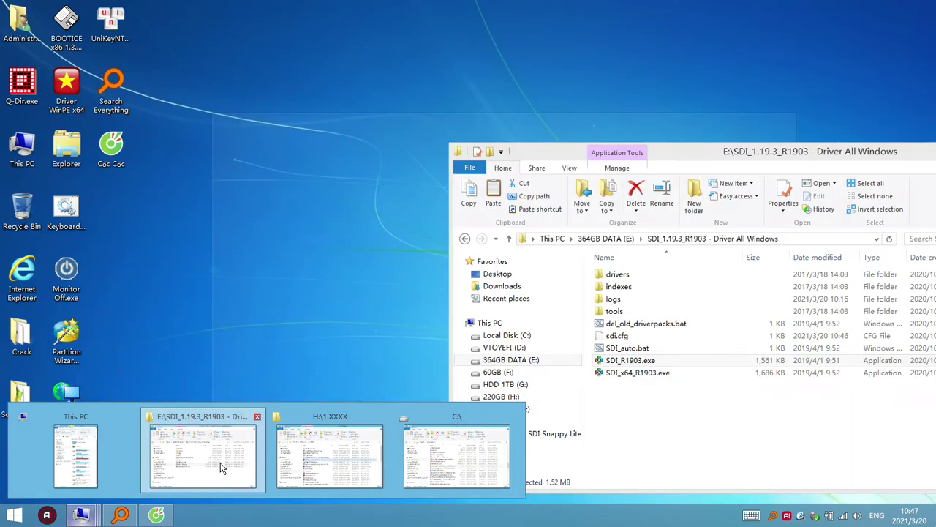
{"action": "left_click", "coordinate": [222, 468]}
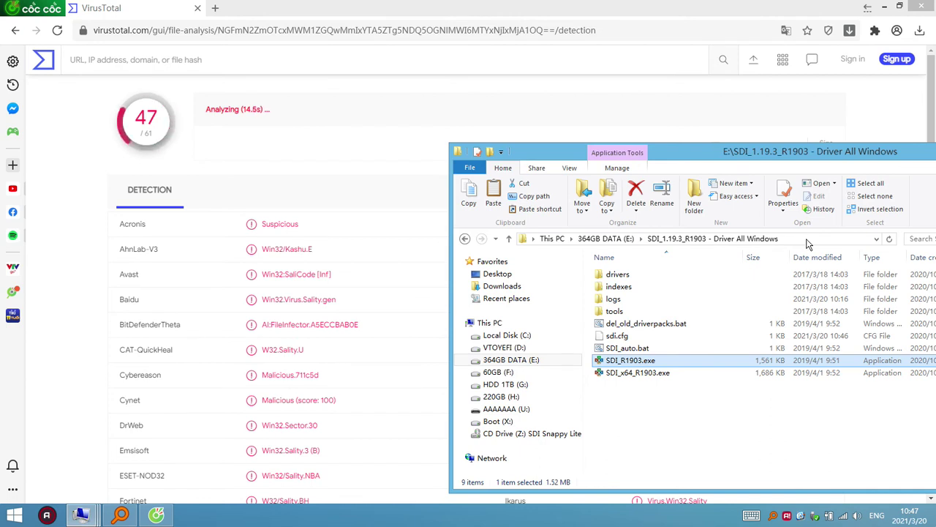
{"action": "left_click", "coordinate": [652, 374]}
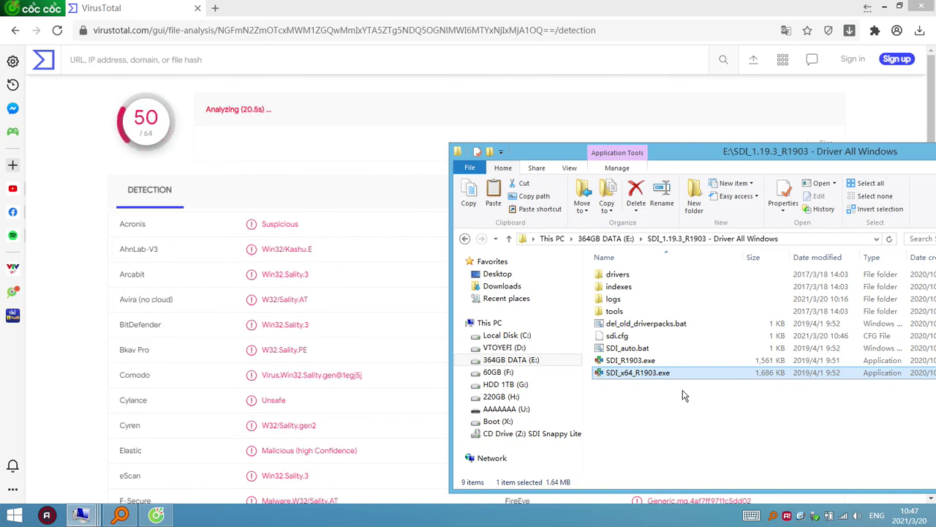
{"action": "left_click", "coordinate": [653, 360]}
{"action": "left_click", "coordinate": [661, 371]}
{"action": "left_click", "coordinate": [653, 360]}
{"action": "left_click", "coordinate": [662, 371]}
Step: Show the folder's full path as text and point out the version part of the name
{"action": "left_click", "coordinate": [804, 241]}
{"action": "left_click", "coordinate": [600, 239]}
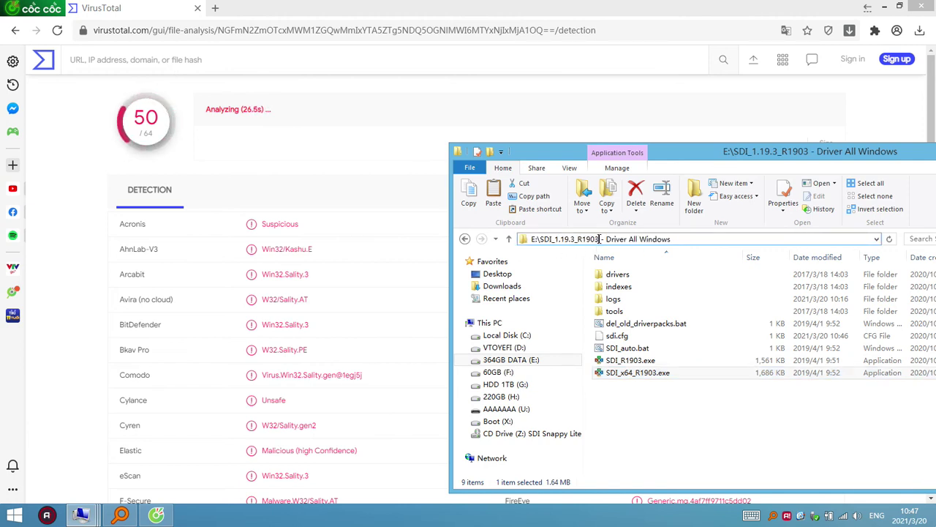
{"action": "left_click_drag", "start_coordinate": [600, 239], "coordinate": [607, 239]}
{"action": "left_click", "coordinate": [577, 239]}
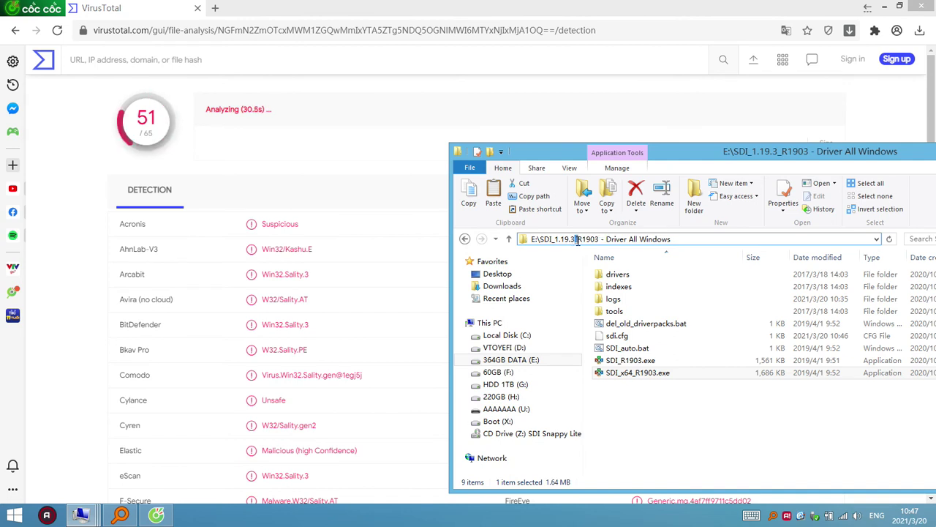
Step: Return to the file list and point out SDI_R1903.exe and SDI_x64_R1903.exe
{"action": "left_click", "coordinate": [647, 360]}
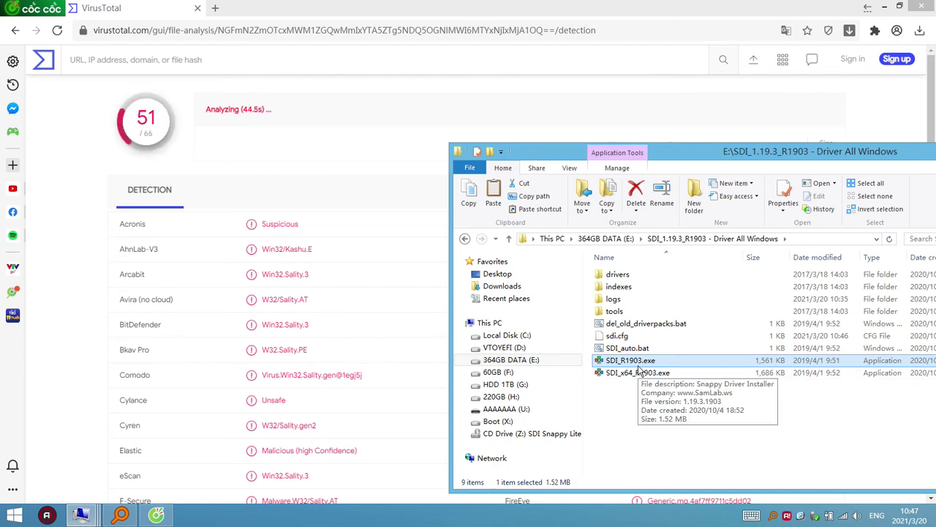
{"action": "right_click", "coordinate": [385, 518]}
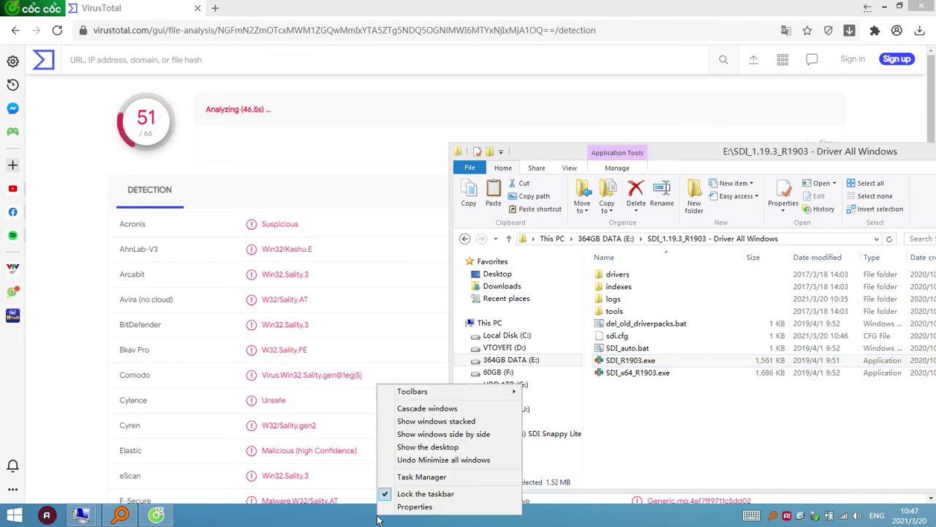
{"action": "left_click", "coordinate": [651, 360]}
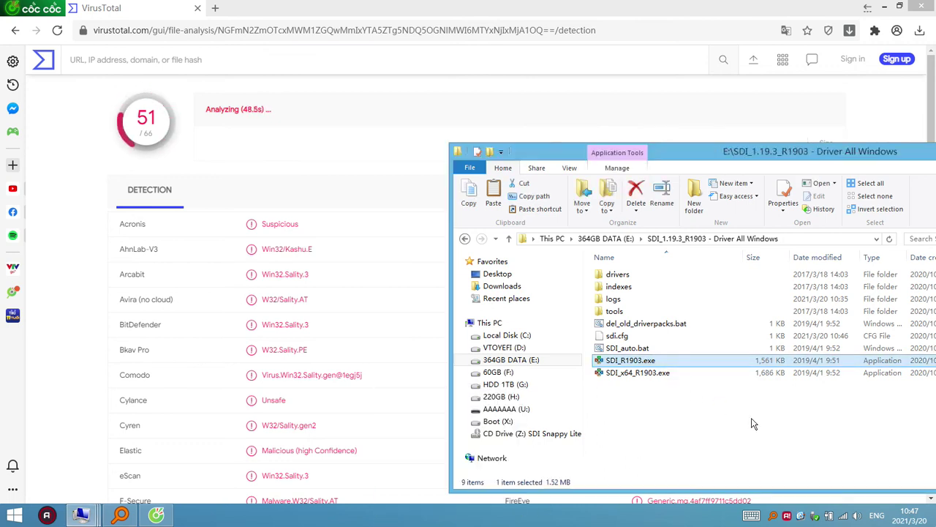
{"action": "left_click", "coordinate": [662, 373]}
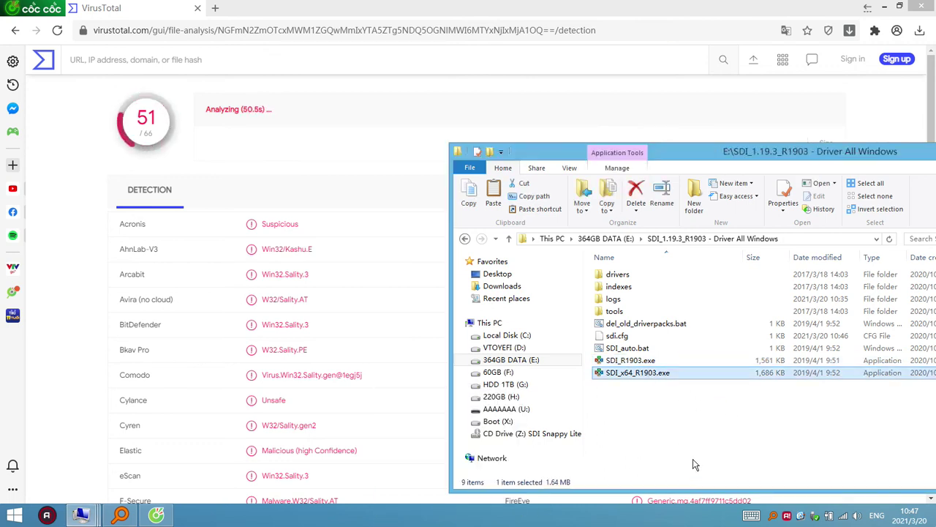
Step: Move the folder window fully into view and alternate the selection between the two SDI executables, ending on SDI_R1903.exe
{"action": "left_click_drag", "start_coordinate": [866, 148], "coordinate": [716, 144]}
{"action": "left_click", "coordinate": [492, 357]}
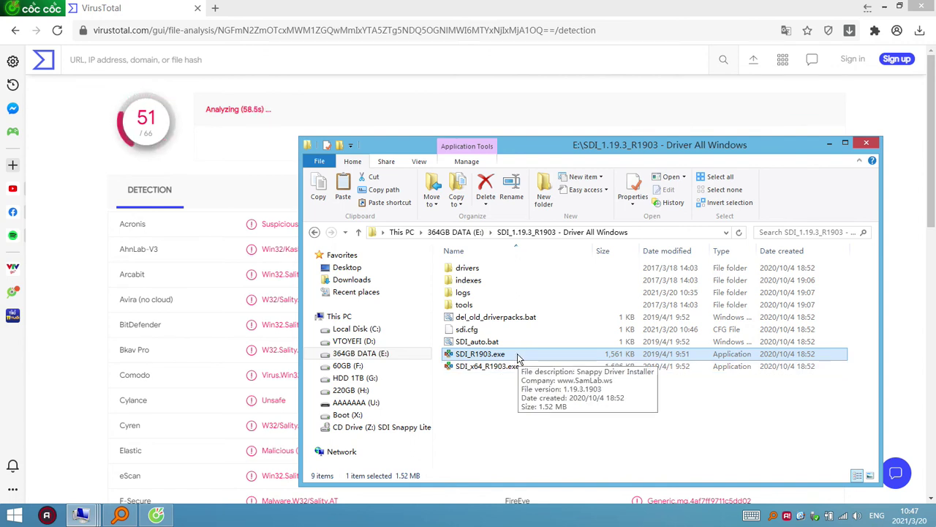
{"action": "left_click", "coordinate": [510, 366]}
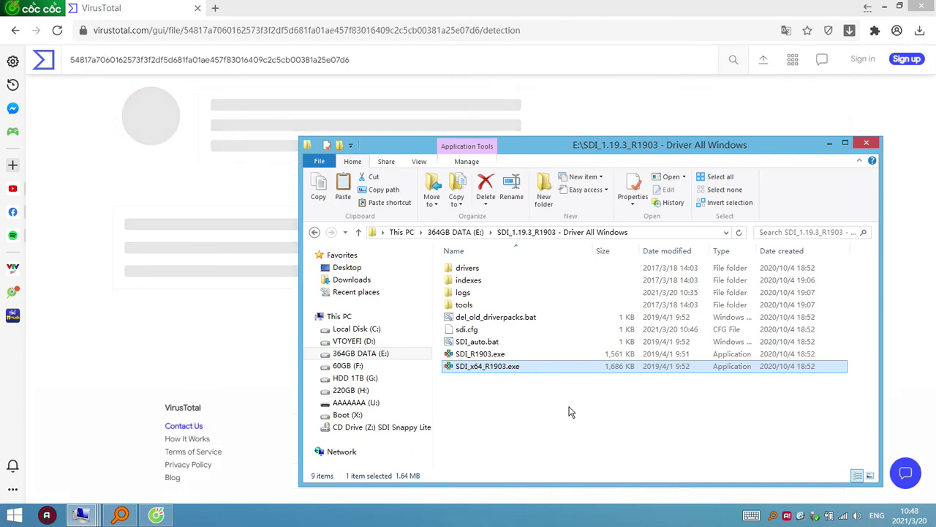
{"action": "key", "text": "Up"}
{"action": "left_click", "coordinate": [511, 366]}
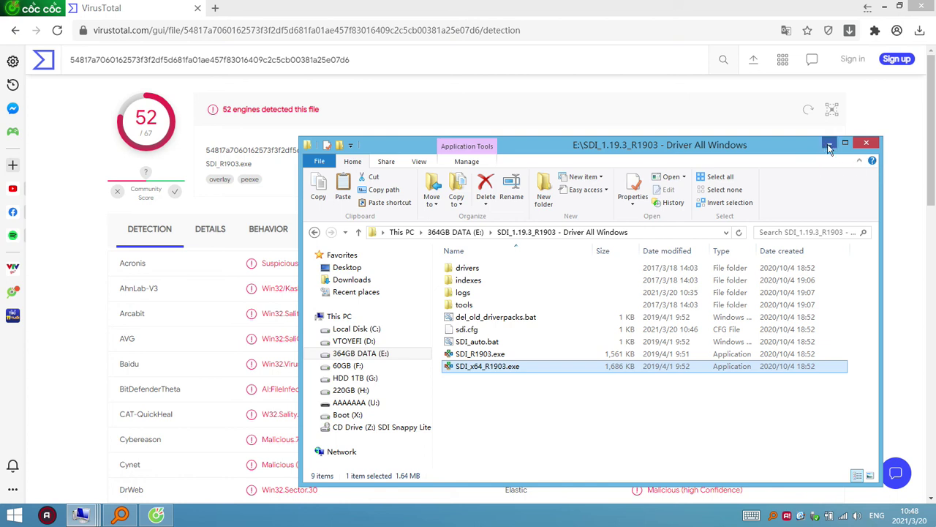
{"action": "left_click", "coordinate": [538, 353]}
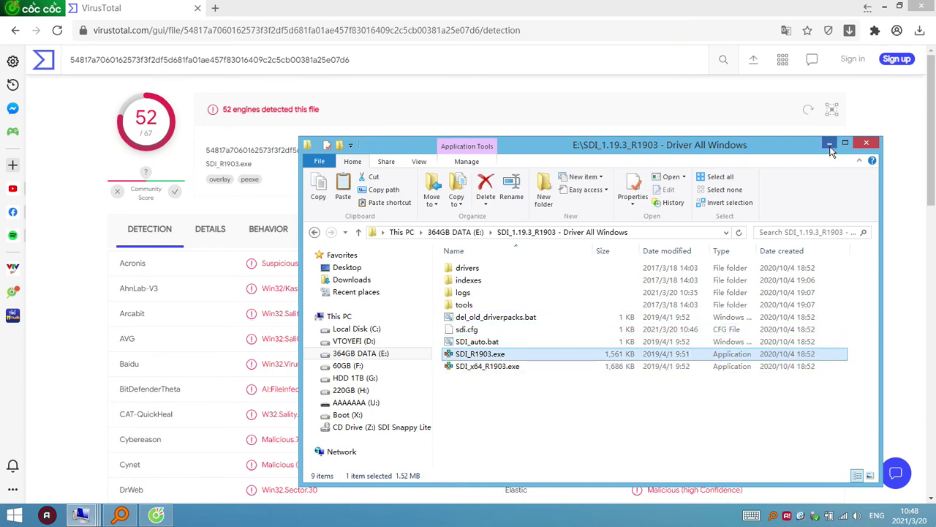
Step: Narrow the SDI folder window, select SDI_x64_R1903.exe and SDI_R1903.exe in turn for comparison, and close the window
{"action": "left_click_drag", "start_coordinate": [883, 307], "coordinate": [833, 307]}
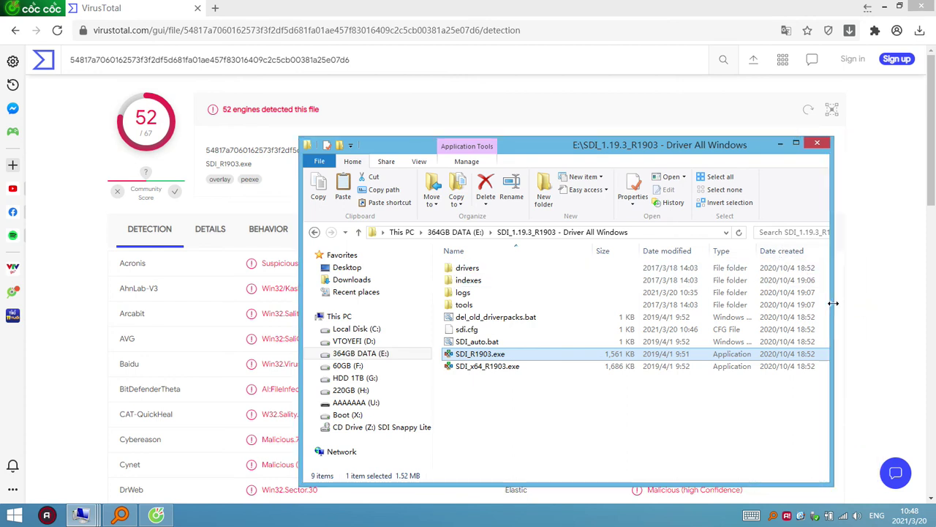
{"action": "left_click", "coordinate": [492, 370]}
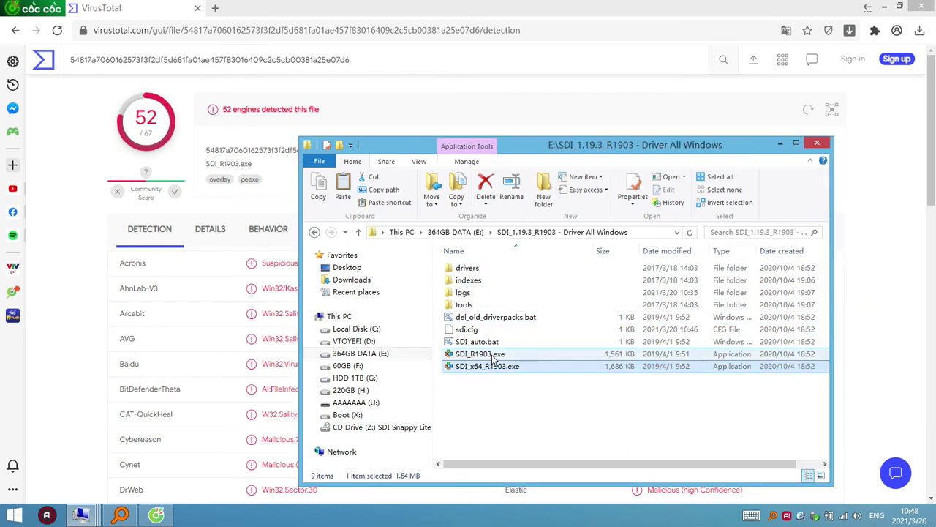
{"action": "left_click", "coordinate": [495, 355]}
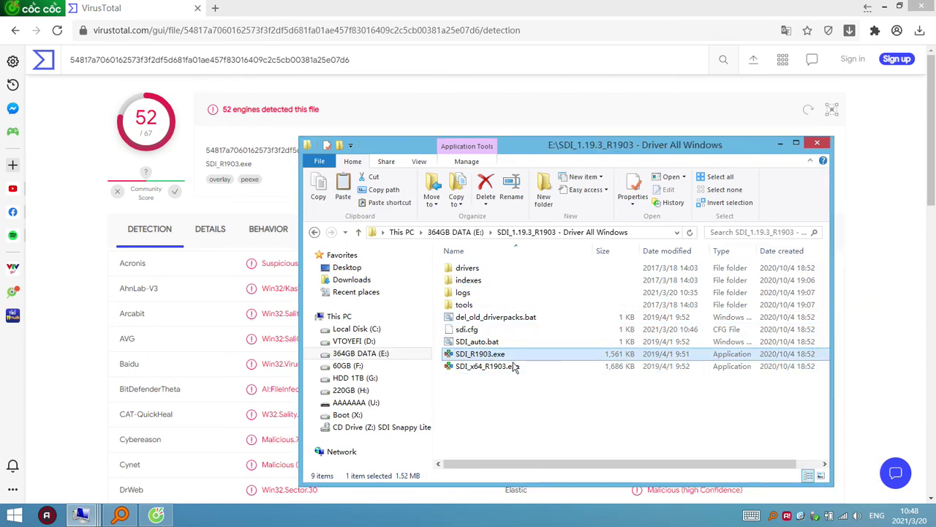
{"action": "left_click", "coordinate": [817, 141]}
Step: Review the antivirus engines' detection names for SDI_R1903.exe in the VirusTotal report
{"action": "scroll", "coordinate": [90, 350], "scroll_direction": "down", "scroll_amount": 7}
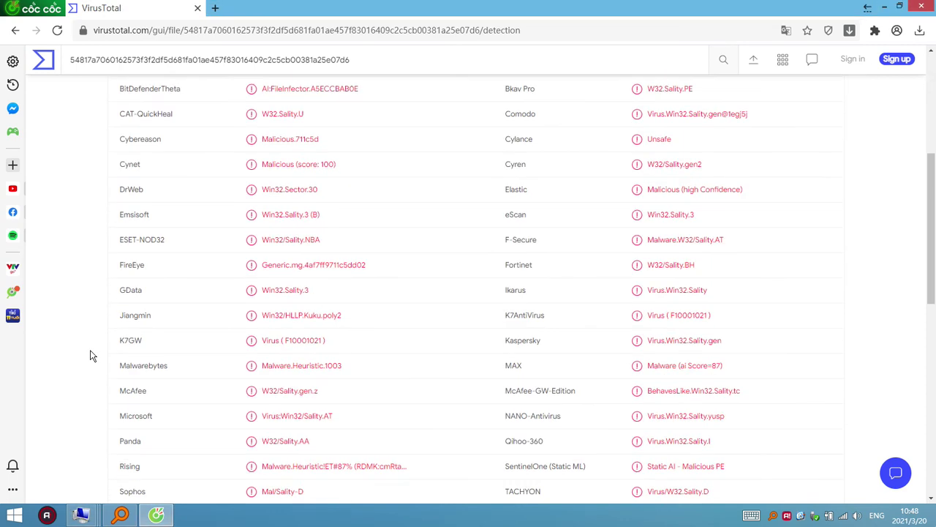
{"action": "scroll", "coordinate": [90, 349], "scroll_direction": "up", "scroll_amount": 5}
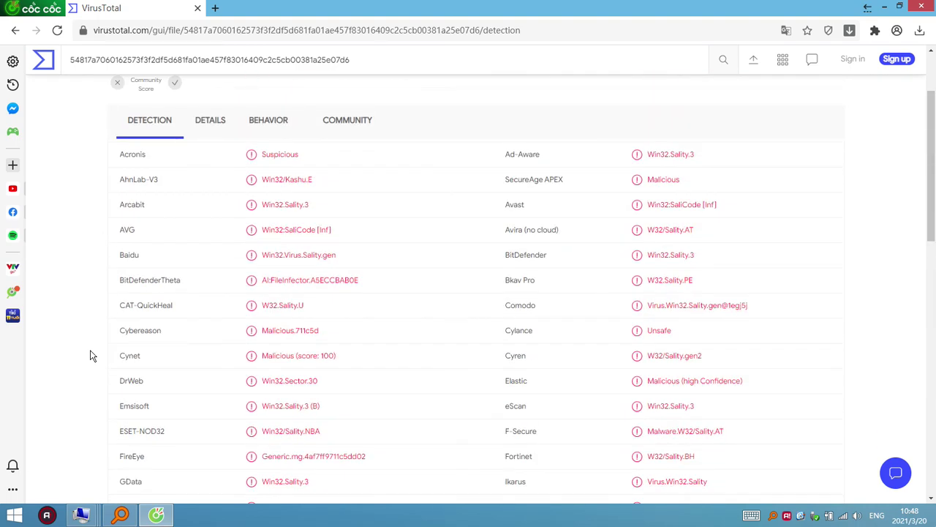
{"action": "scroll", "coordinate": [90, 351], "scroll_direction": "up", "scroll_amount": 1}
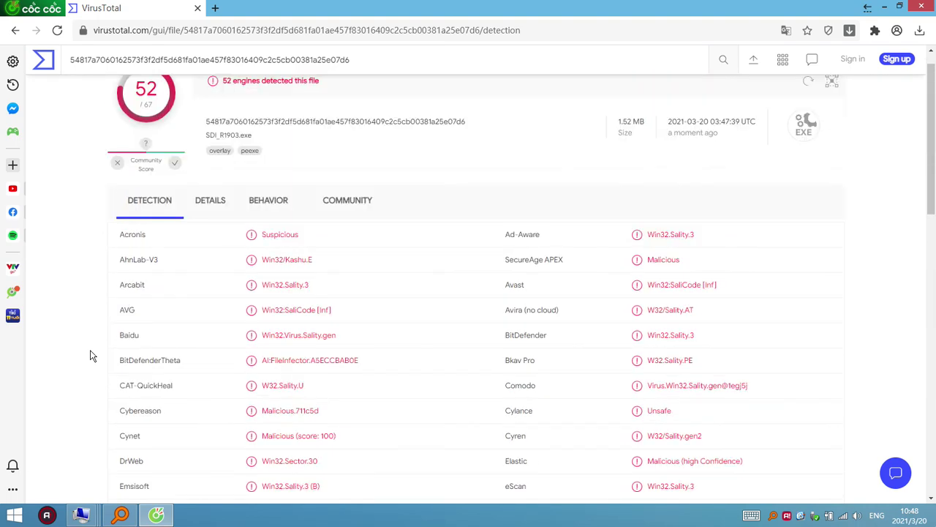
{"action": "scroll", "coordinate": [90, 355], "scroll_direction": "down", "scroll_amount": 2}
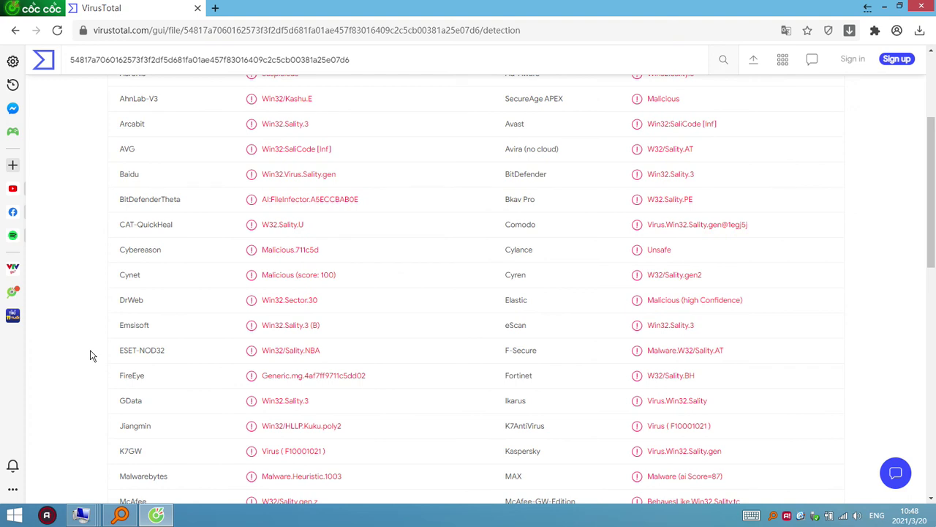
{"action": "scroll", "coordinate": [90, 351], "scroll_direction": "down", "scroll_amount": 1}
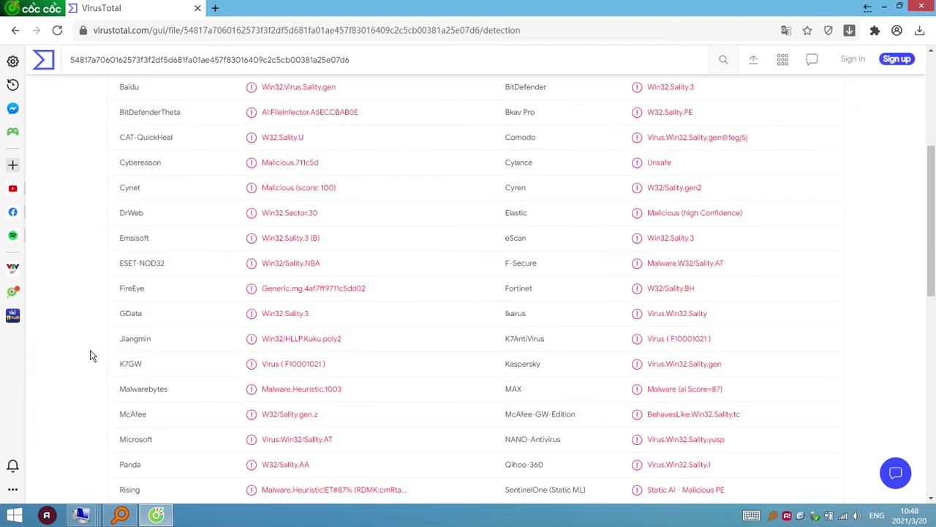
{"action": "scroll", "coordinate": [90, 350], "scroll_direction": "down", "scroll_amount": 1}
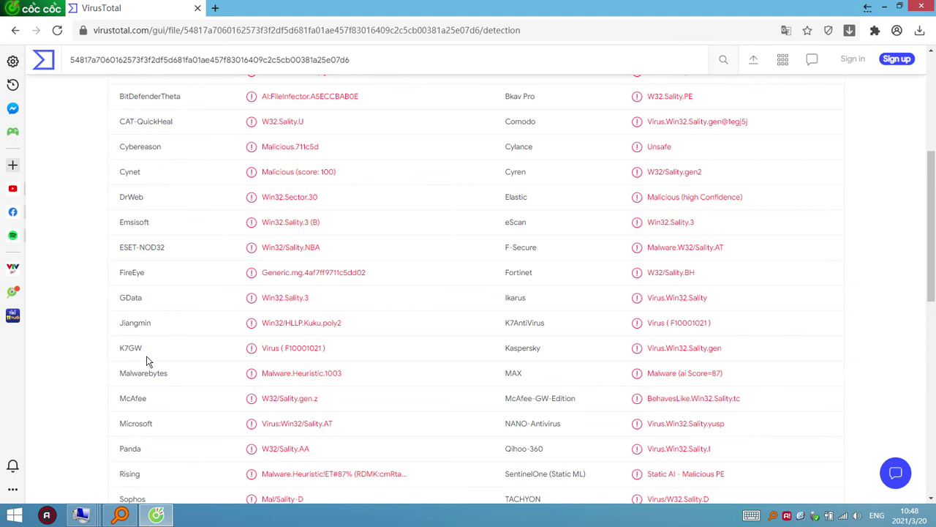
{"action": "scroll", "coordinate": [282, 361], "scroll_direction": "up", "scroll_amount": 1}
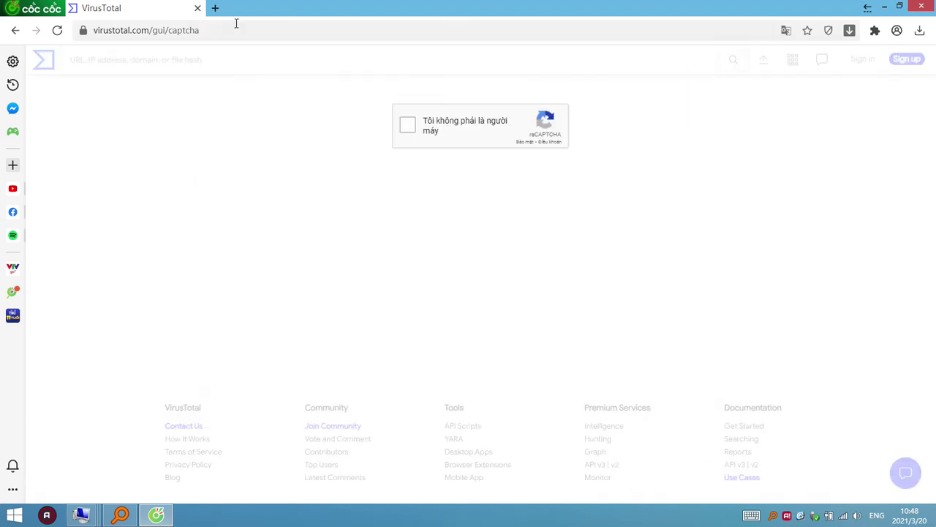
Step: Close the VirusTotal page, leaving a blank new tab, and minimise the browser and the C: folder window
{"action": "left_click", "coordinate": [216, 8]}
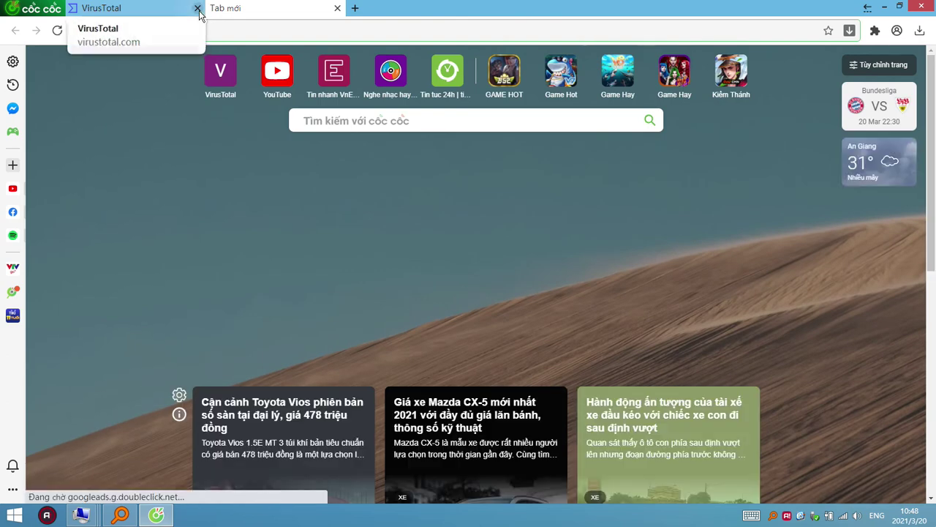
{"action": "left_click", "coordinate": [195, 8]}
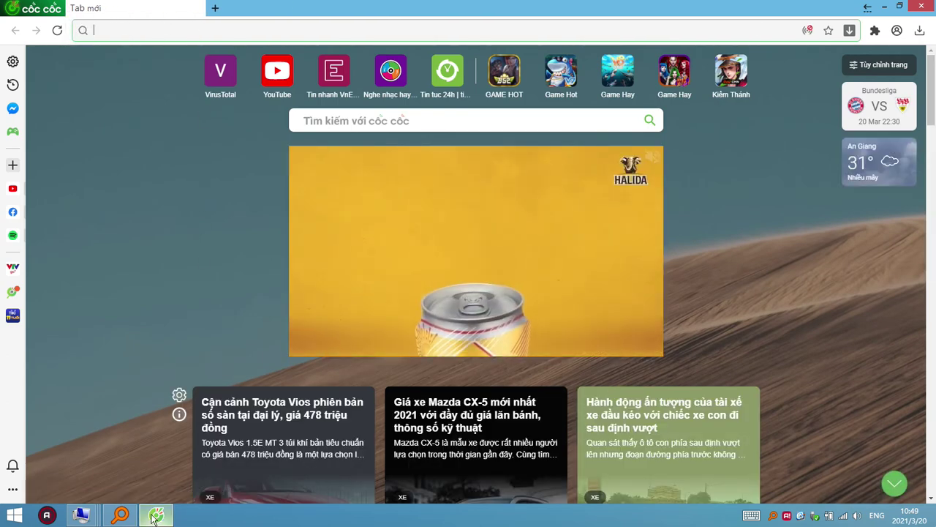
{"action": "mouse_move", "coordinate": [169, 519]}
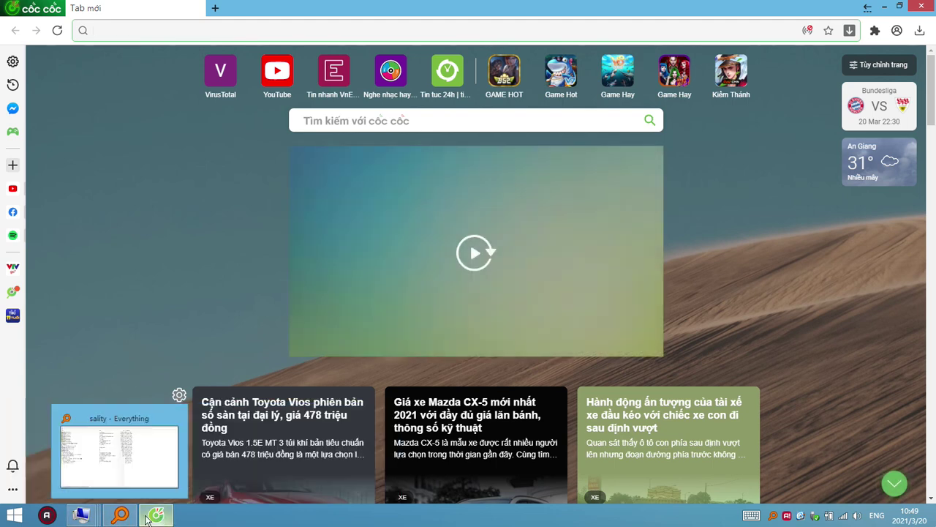
{"action": "left_click", "coordinate": [157, 516]}
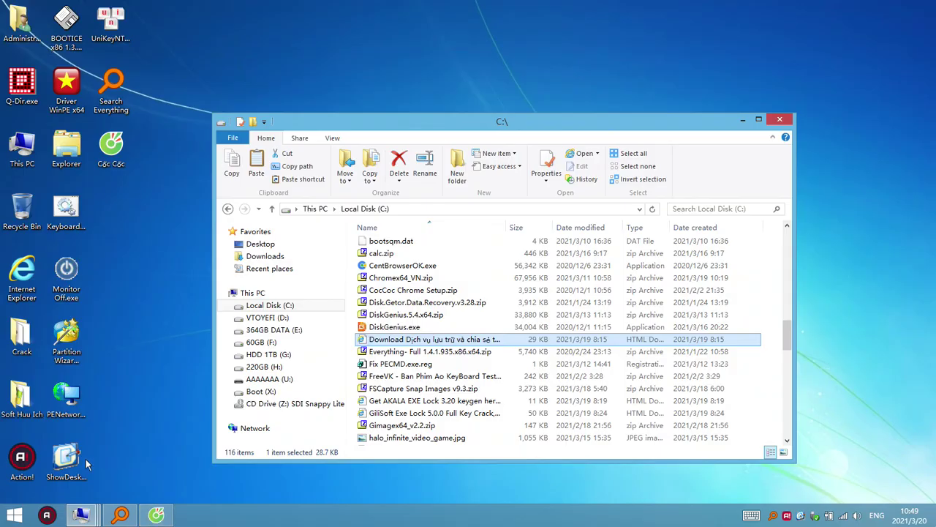
{"action": "left_click", "coordinate": [744, 120]}
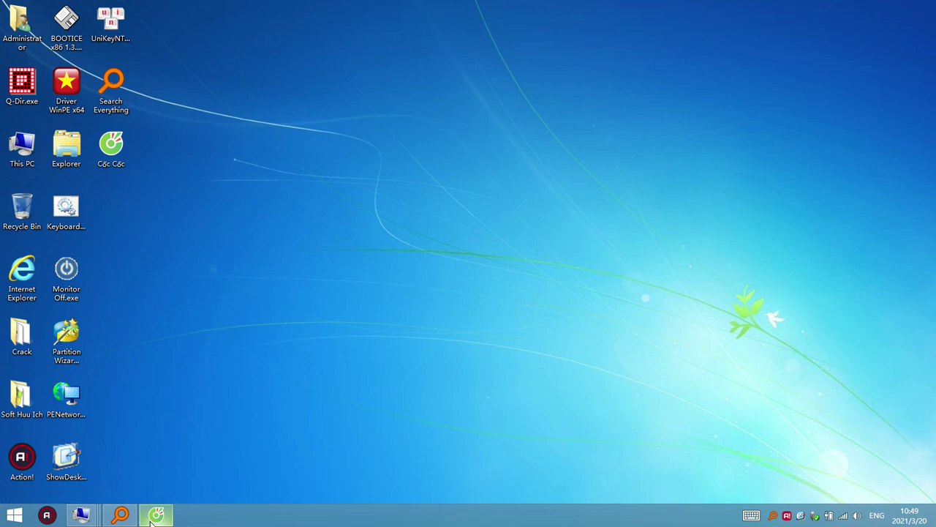
{"action": "mouse_move", "coordinate": [152, 519]}
{"action": "left_click", "coordinate": [186, 479]}
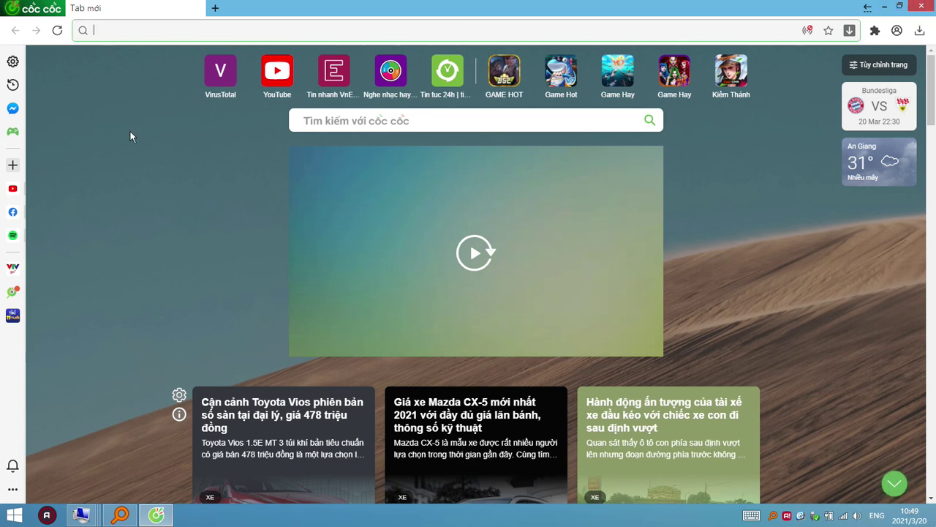
{"action": "left_click", "coordinate": [884, 7]}
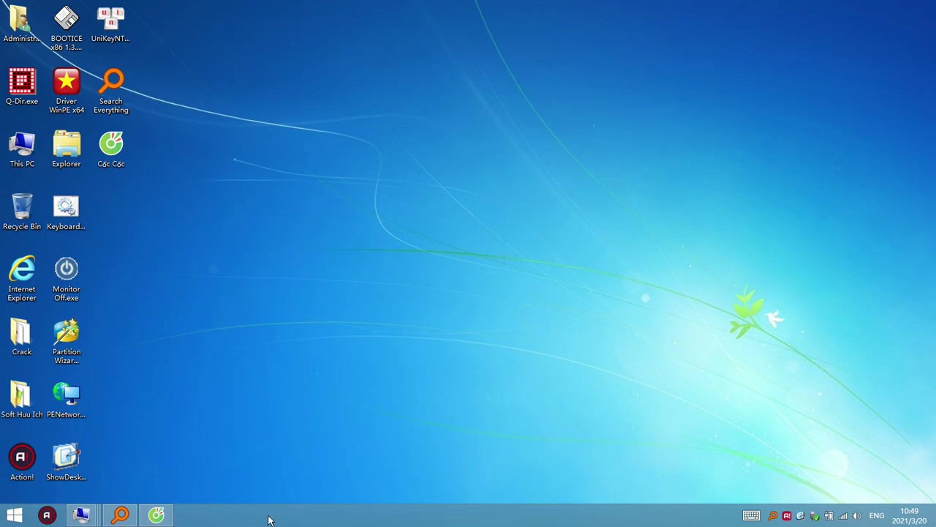
Step: Open a This PC window, place it clear of the desktop icons, and select the SDI Snappy Lite CD drive (Z:)
{"action": "double_click", "coordinate": [66, 146]}
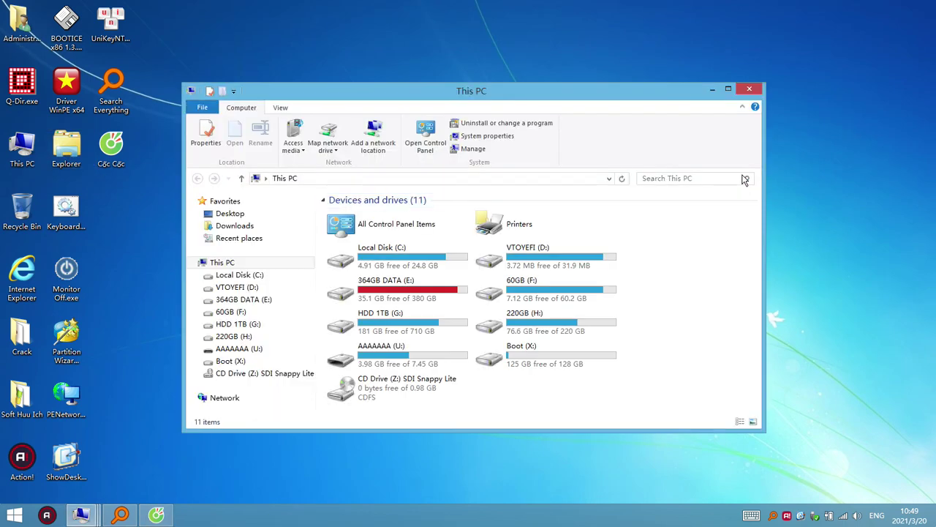
{"action": "left_click_drag", "start_coordinate": [476, 92], "coordinate": [612, 36]}
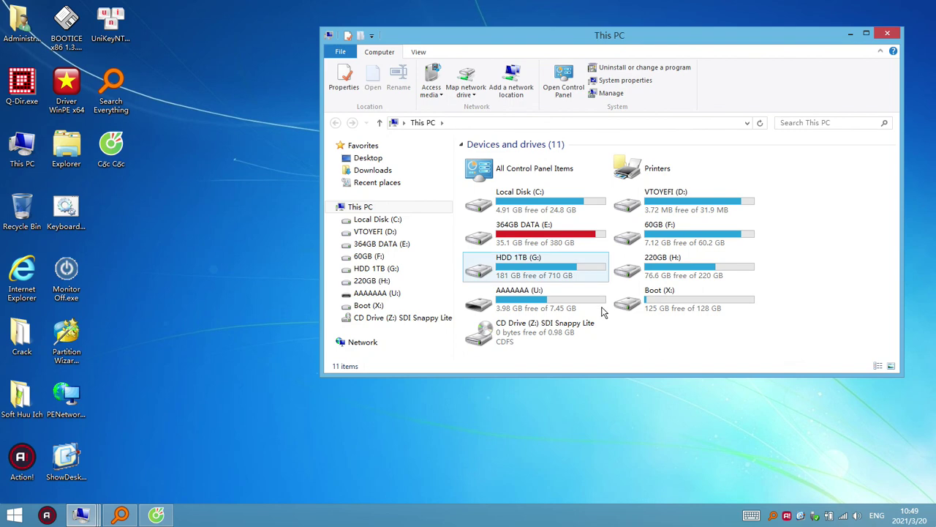
{"action": "left_click", "coordinate": [596, 341]}
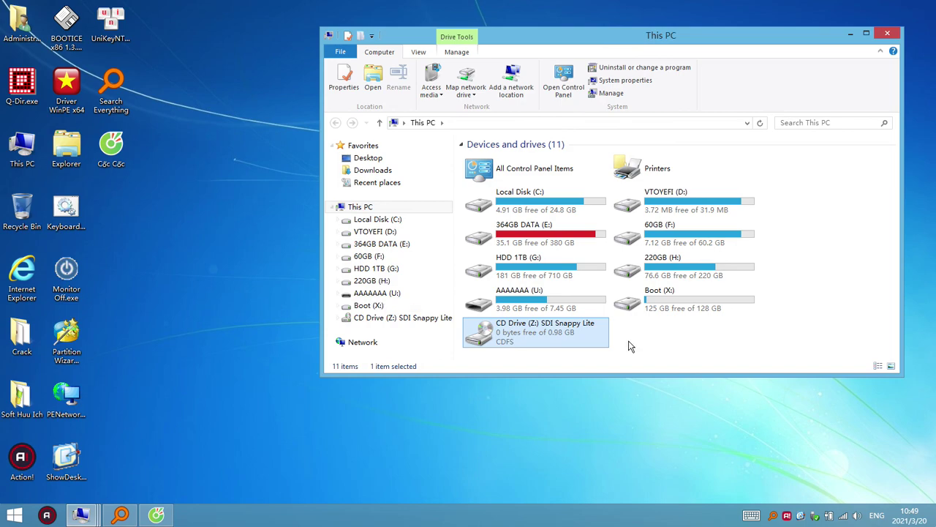
Step: Launch Snappy Driver Installer from the Driver WinPE x64 desktop shortcut, view its driver list, and close it
{"action": "double_click", "coordinate": [66, 88]}
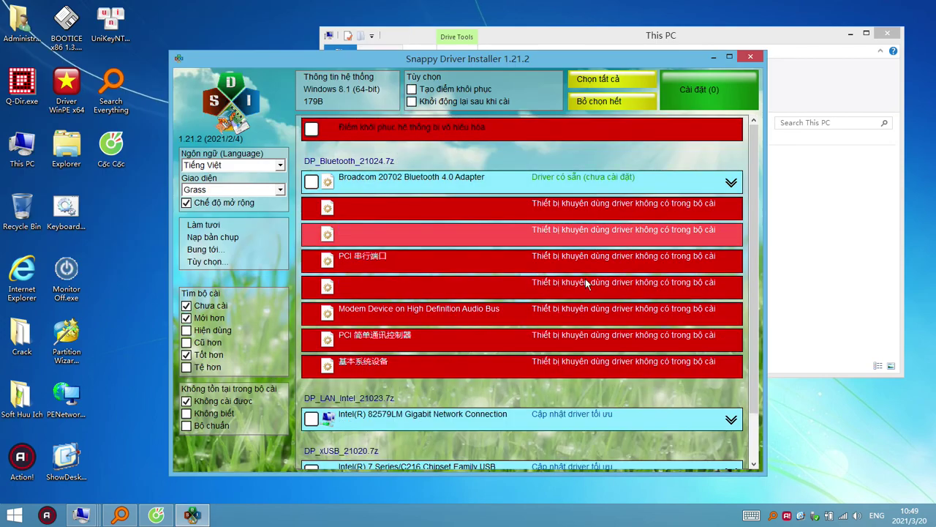
{"action": "left_click", "coordinate": [758, 58]}
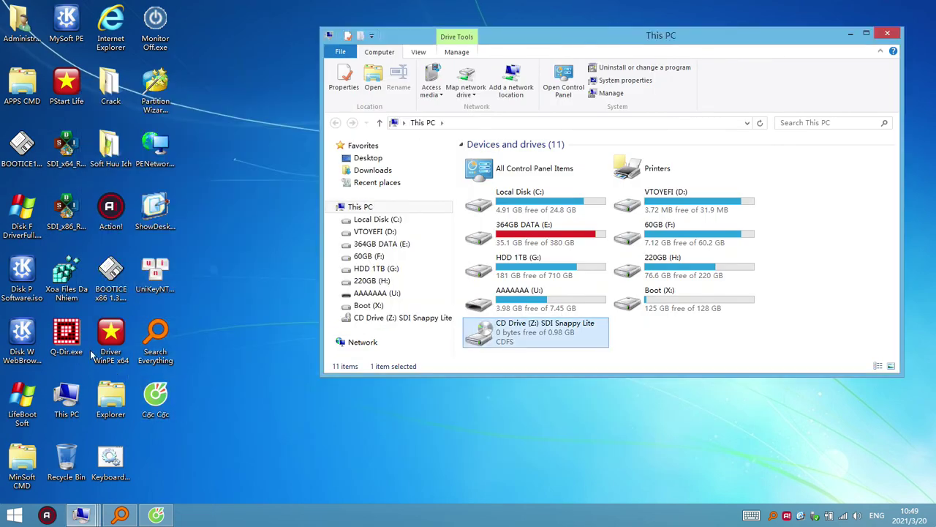
Step: Point out the desktop shortcuts for SDI x86 and x64, Disk P Software.iso, Disk W and LifeBoot Soft by selecting them
{"action": "left_click", "coordinate": [64, 212]}
{"action": "left_click", "coordinate": [64, 150], "text": "ctrl"}
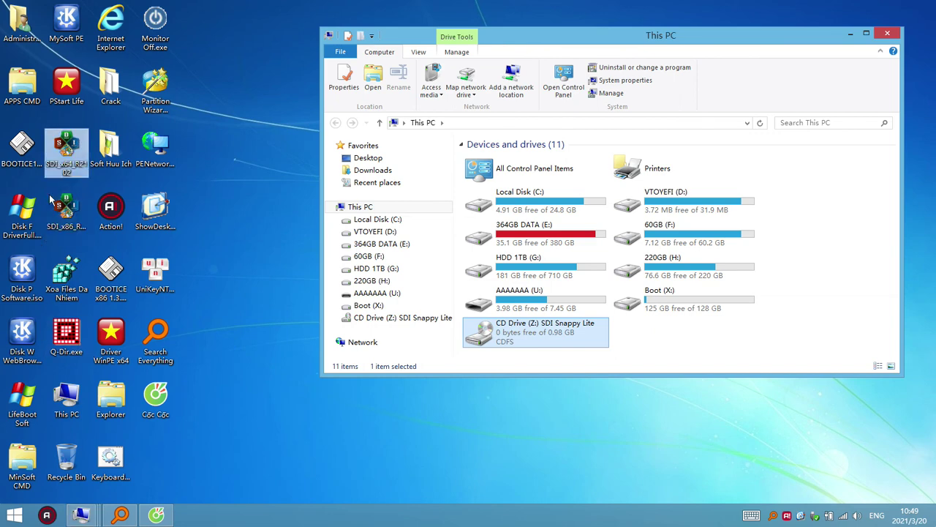
{"action": "left_click", "coordinate": [27, 273]}
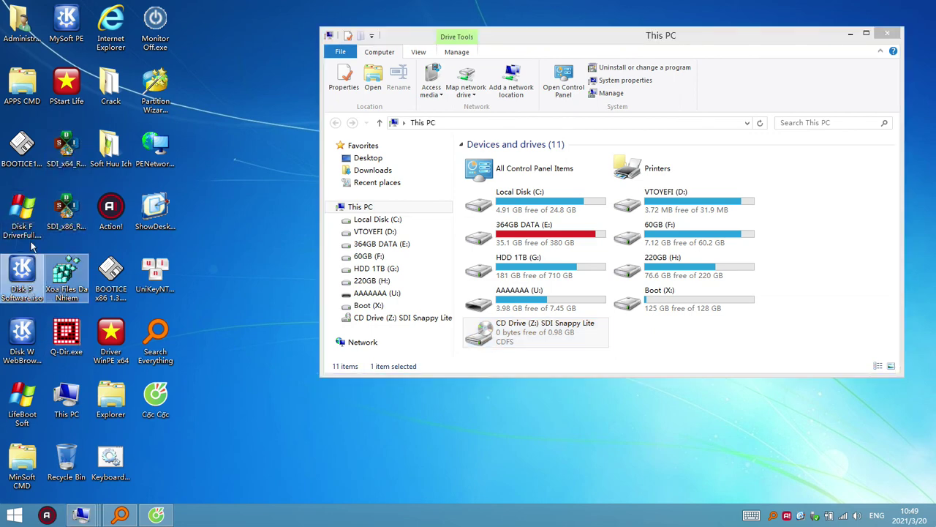
{"action": "double_click", "coordinate": [29, 286]}
{"action": "double_click", "coordinate": [22, 334]}
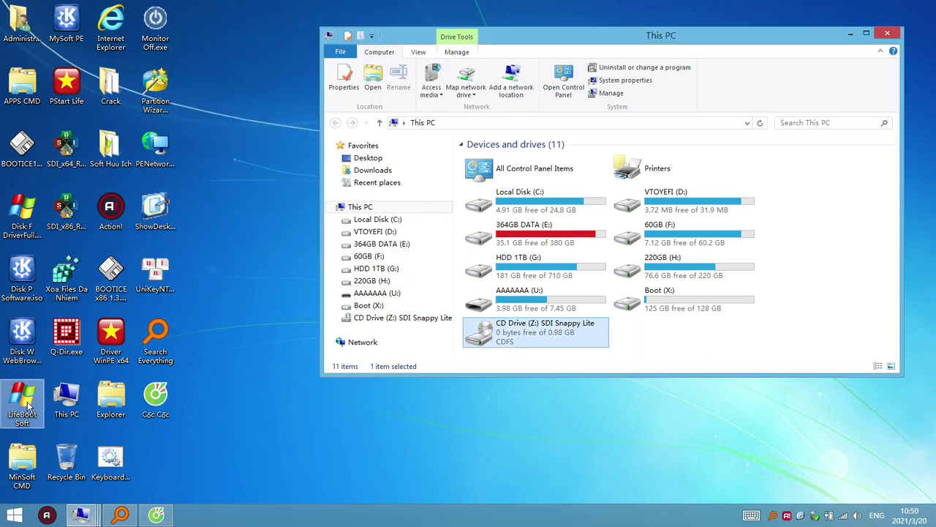
{"action": "double_click", "coordinate": [24, 403]}
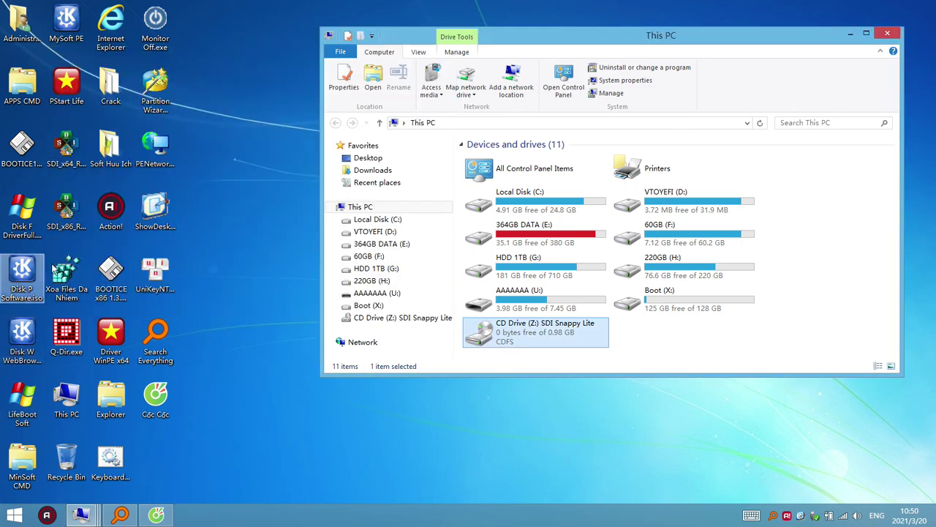
Step: Run the Disk F DriverFull.iso shortcut, dismiss its missing-file error, and decline the Snappy Driver Installer license
{"action": "double_click", "coordinate": [41, 213]}
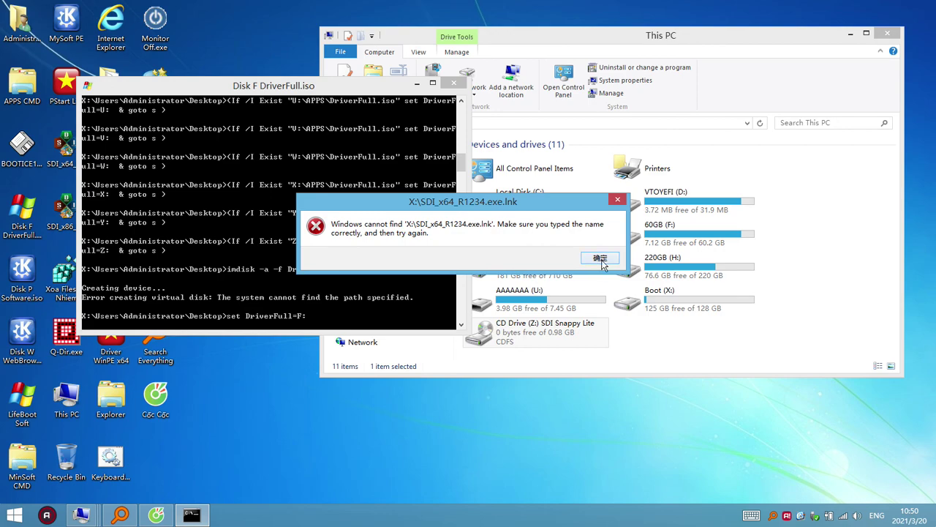
{"action": "left_click", "coordinate": [600, 260]}
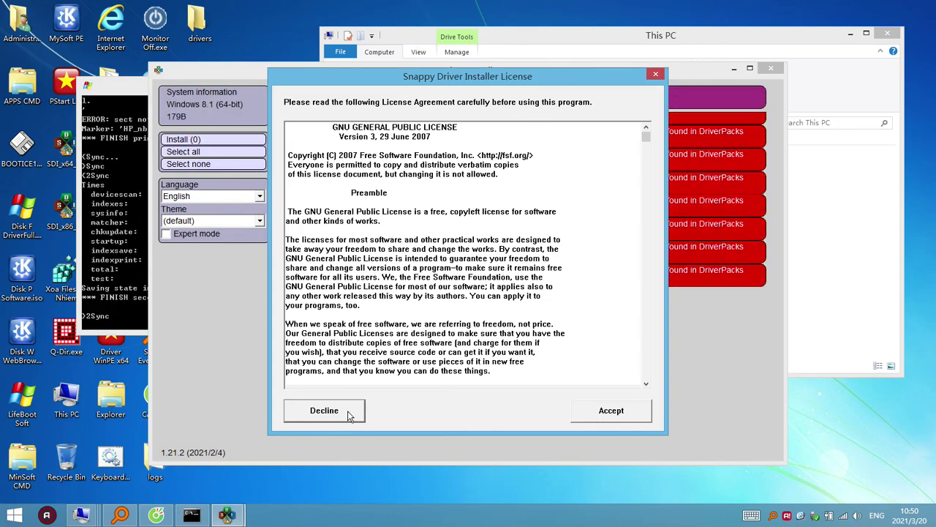
{"action": "left_click", "coordinate": [324, 410]}
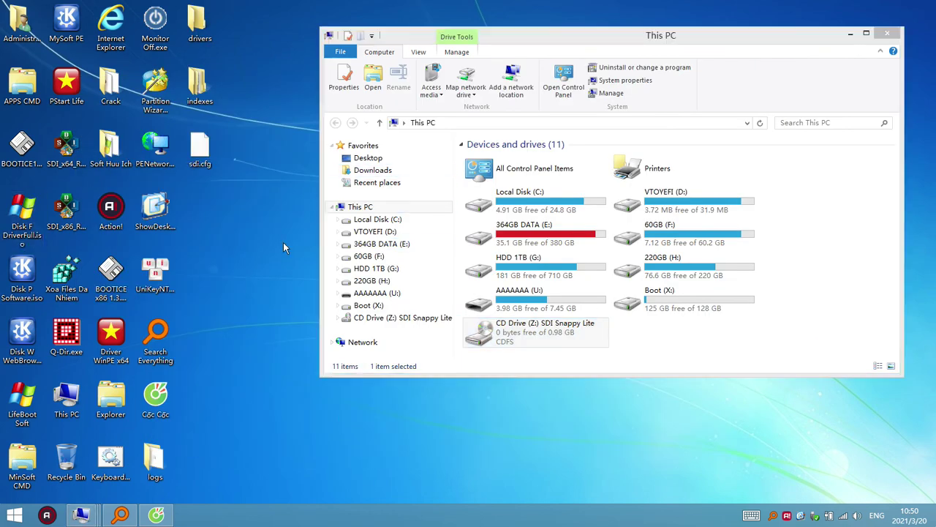